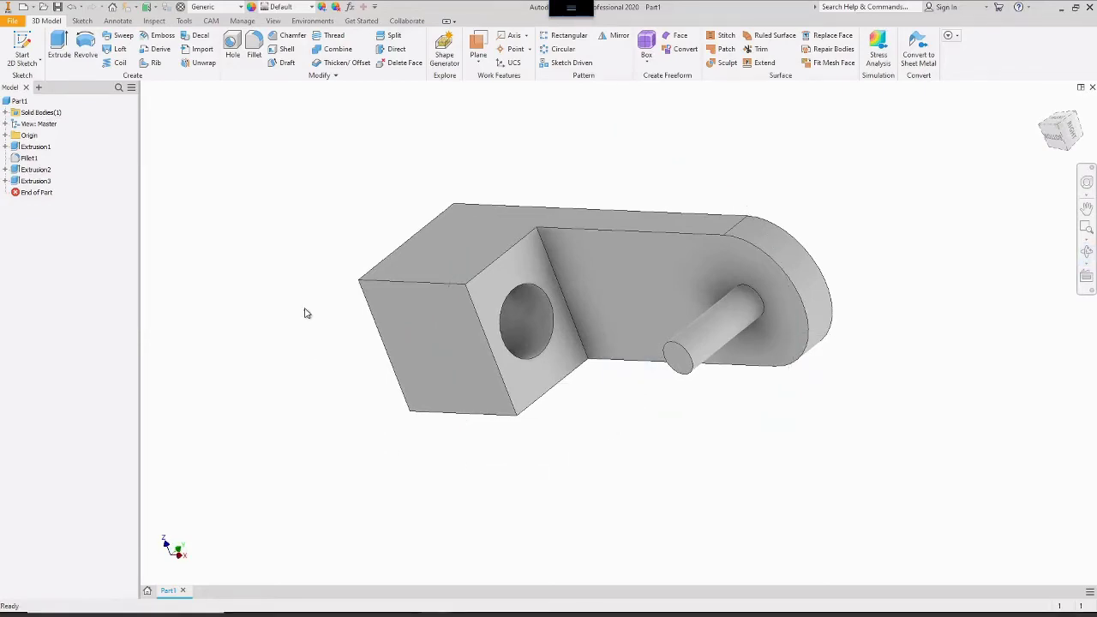
- Save the finished bracket part under the file name Camcase1.ipt
click(57, 8)
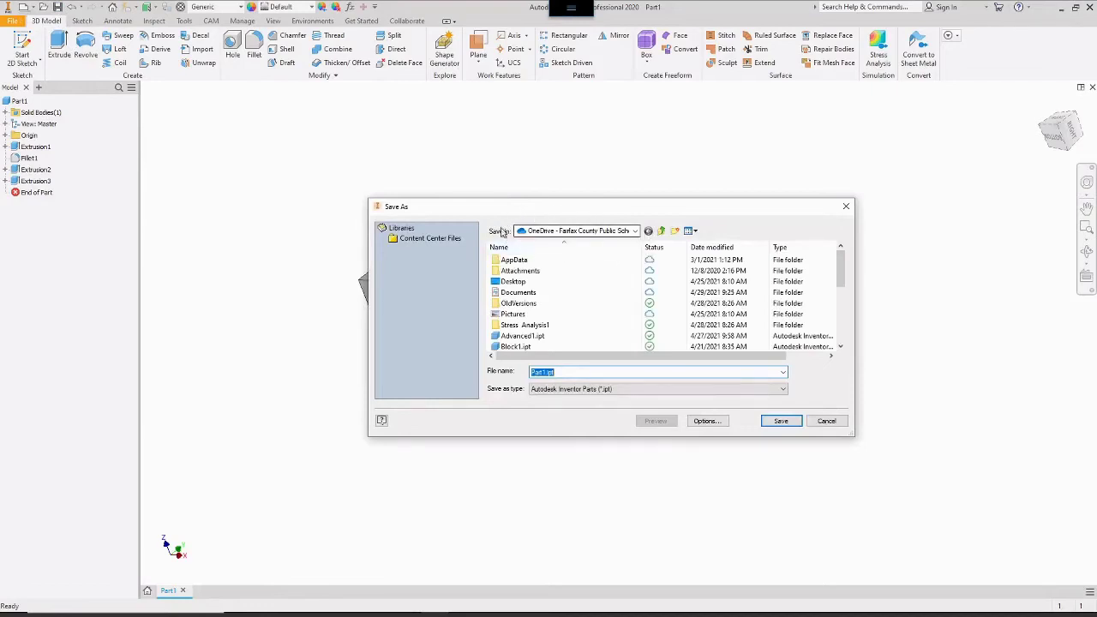
click(543, 372)
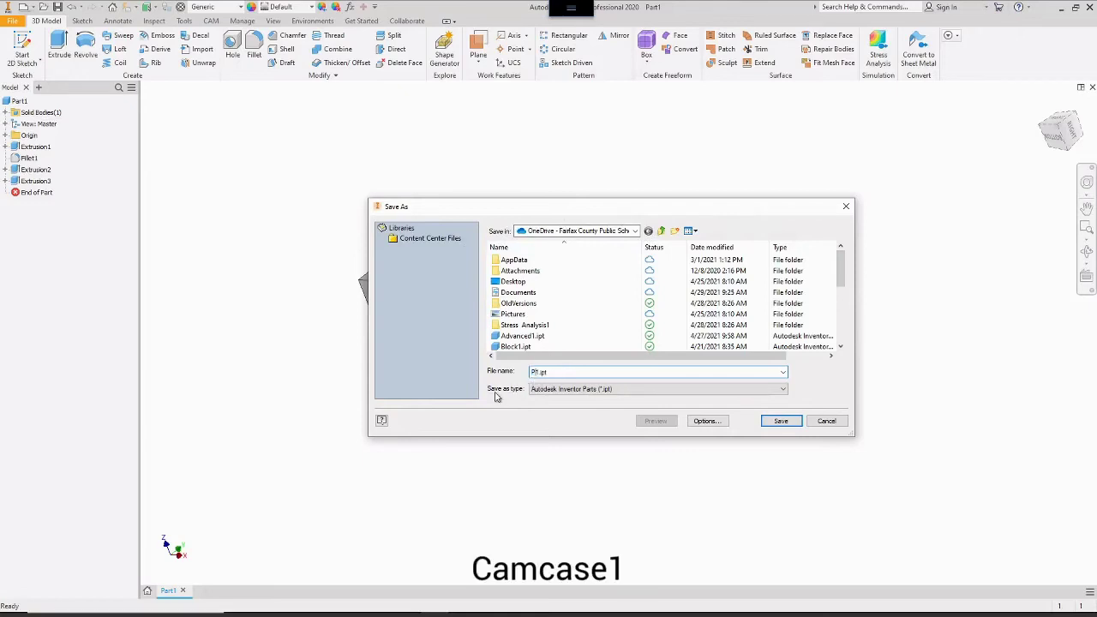
text(Camcase1)
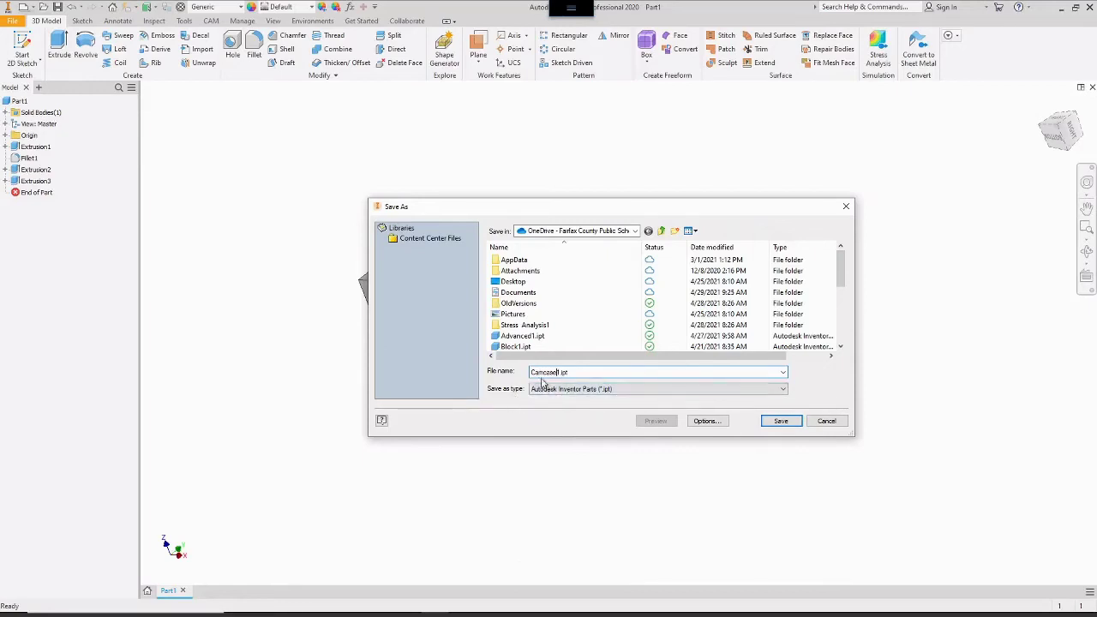
click(782, 421)
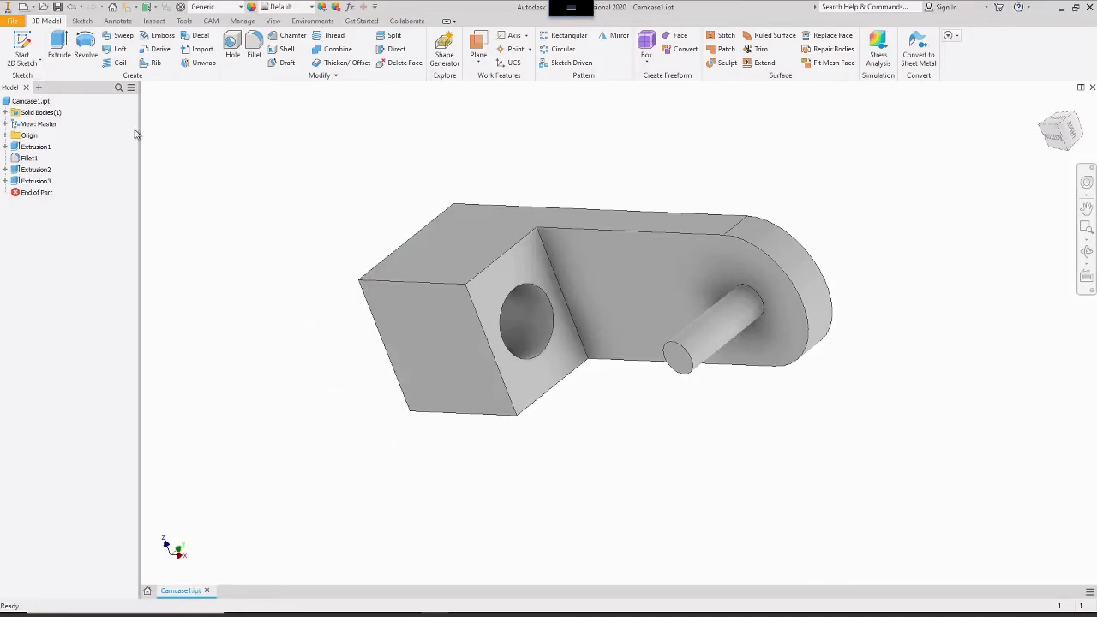
- Create a new part file from the English Standard (in).ipt template
click(24, 7)
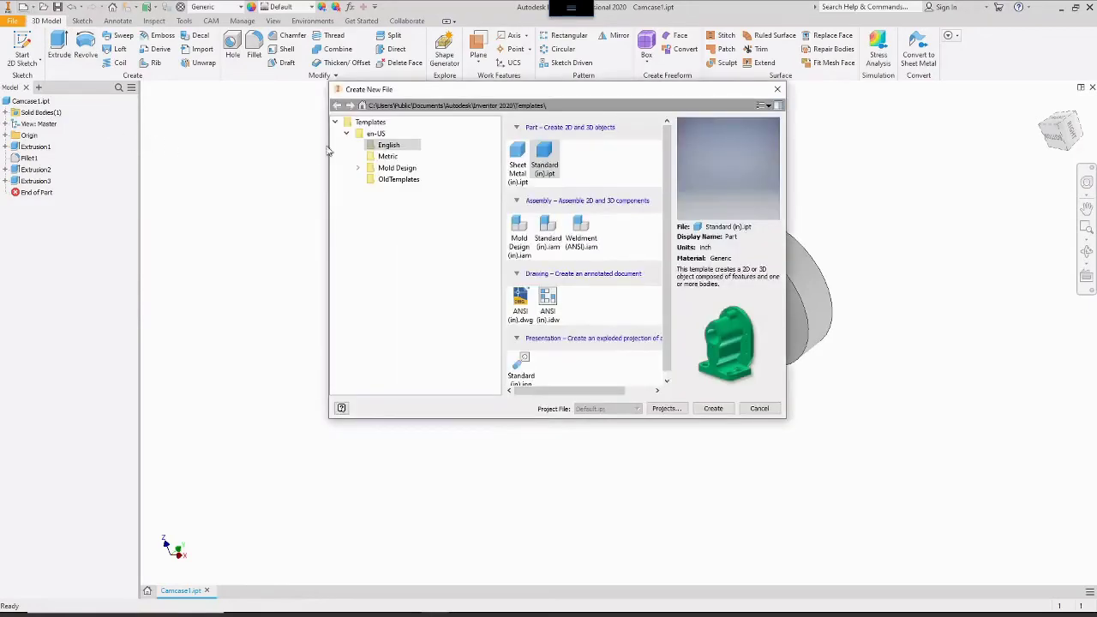
click(388, 147)
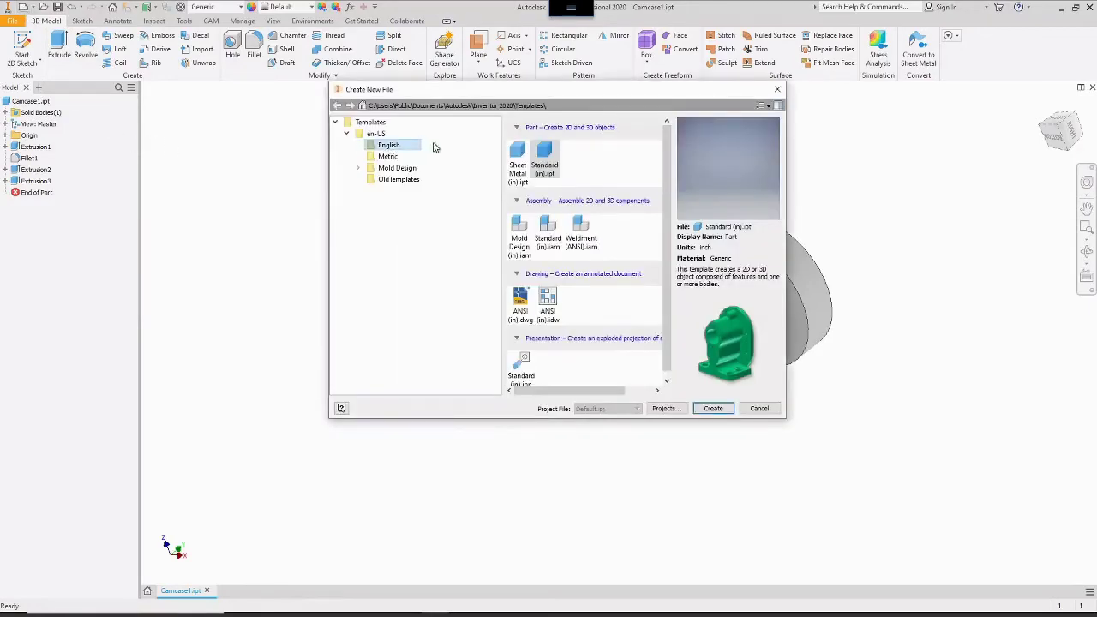
click(546, 163)
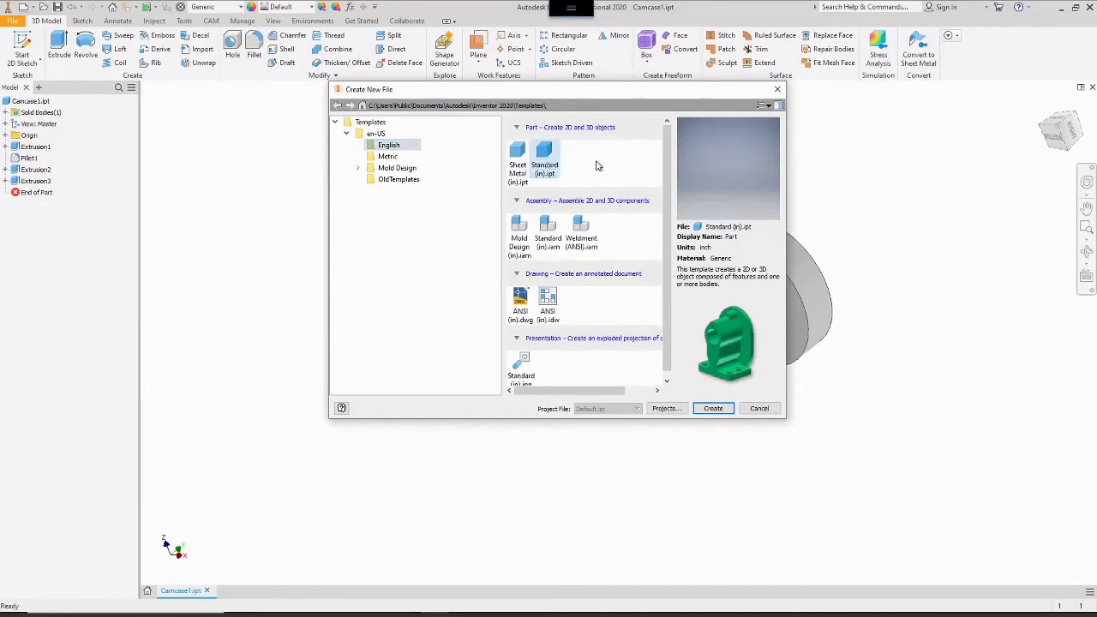
click(714, 410)
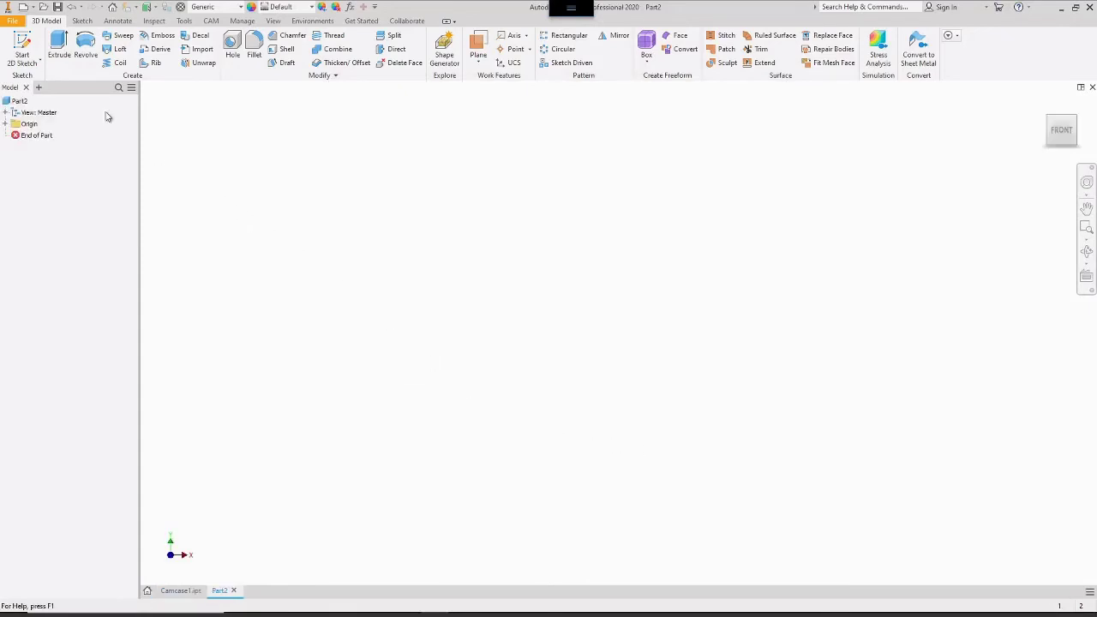
- Start a 2D sketch on the front (XY) plane and draw a circle about 0.28 in in diameter centred on the origin
click(23, 44)
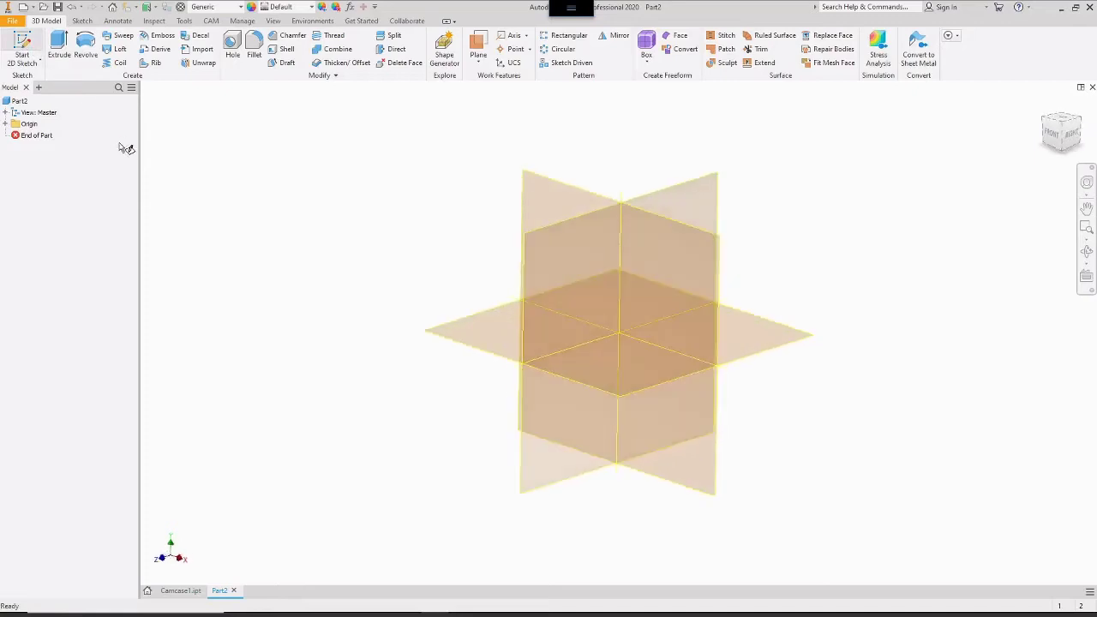
click(562, 196)
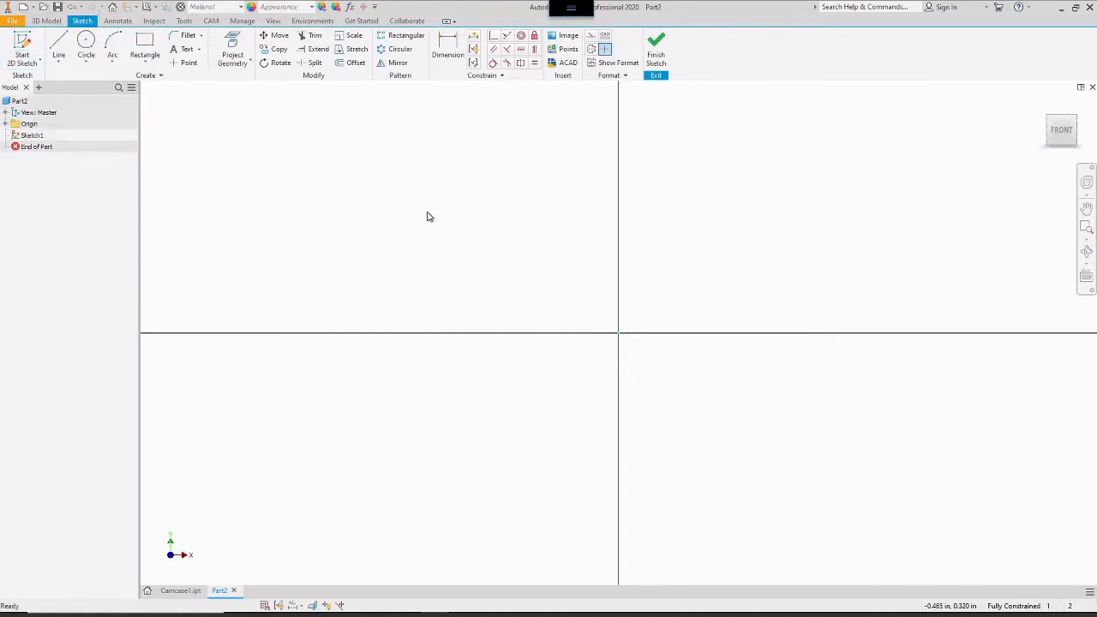
click(85, 50)
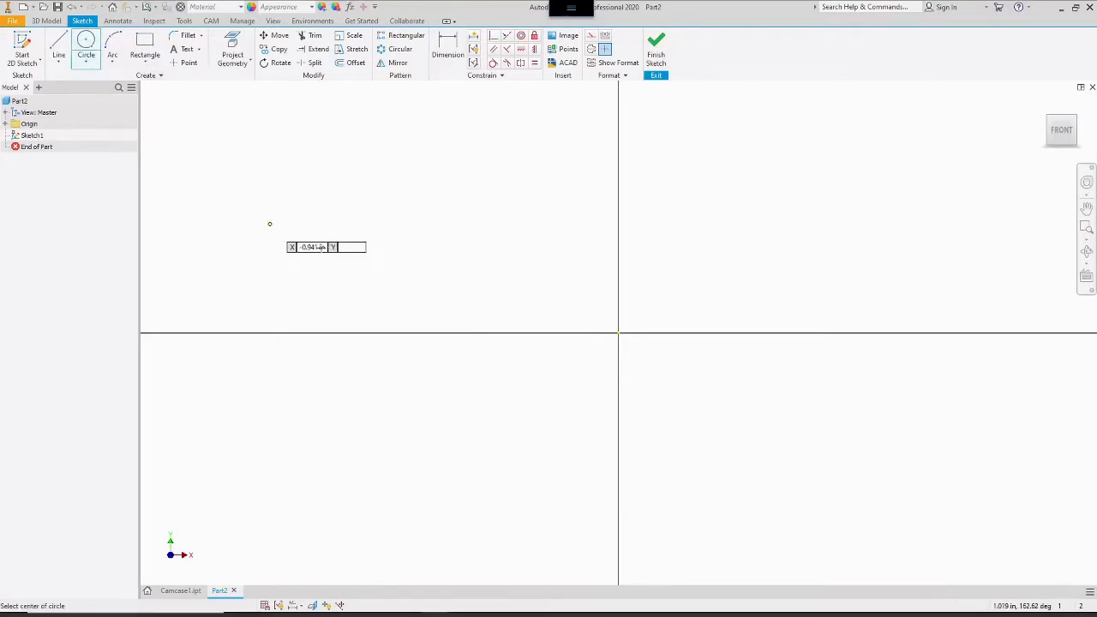
click(619, 333)
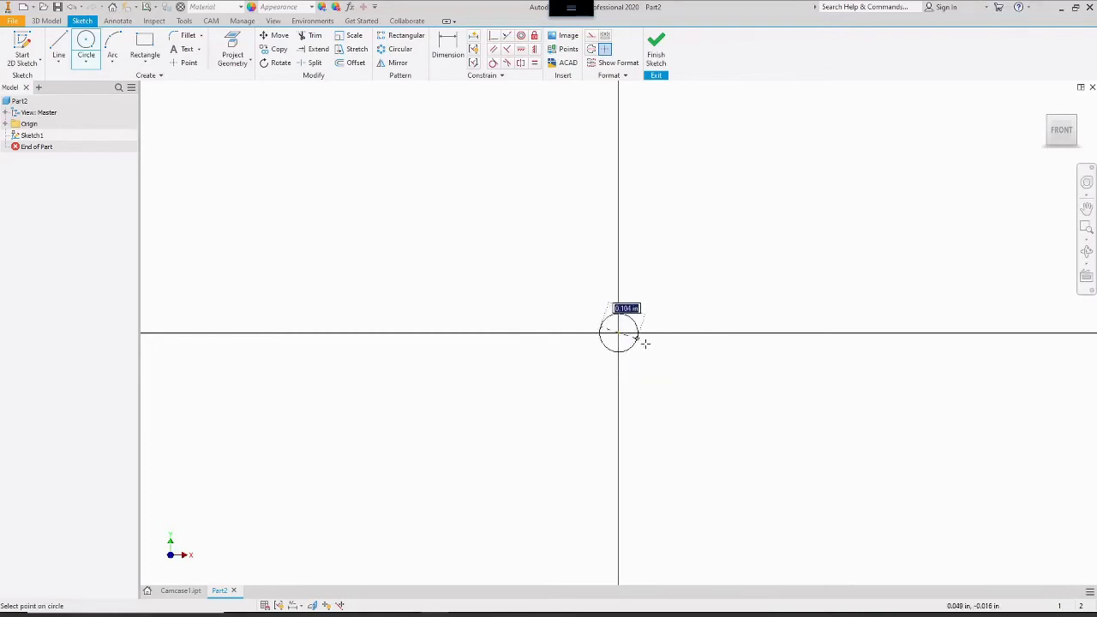
click(667, 350)
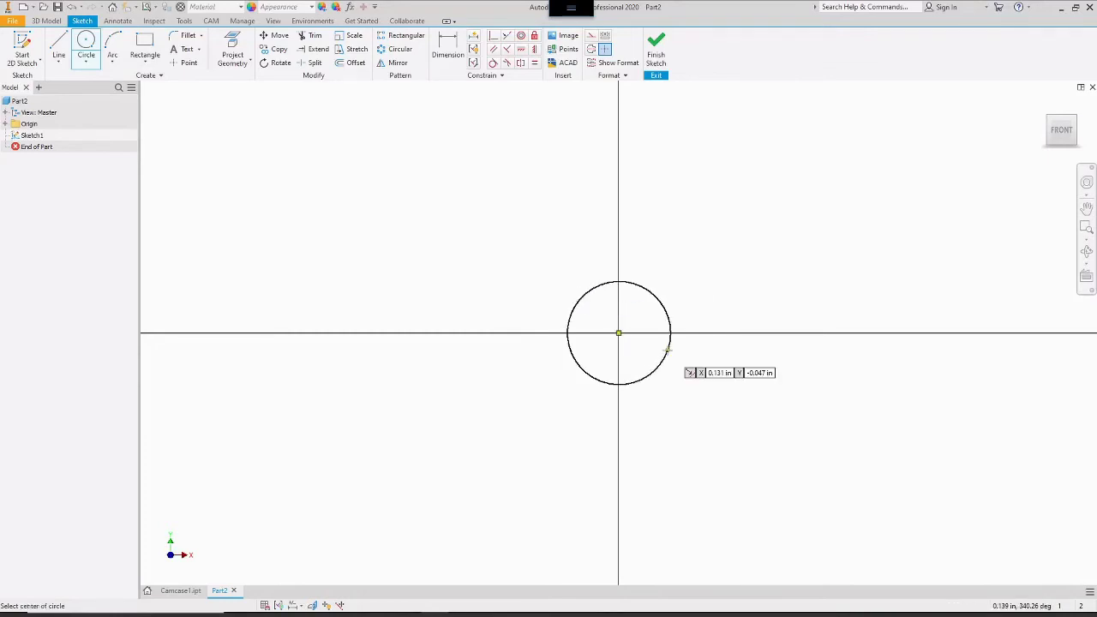
right_click(758, 292)
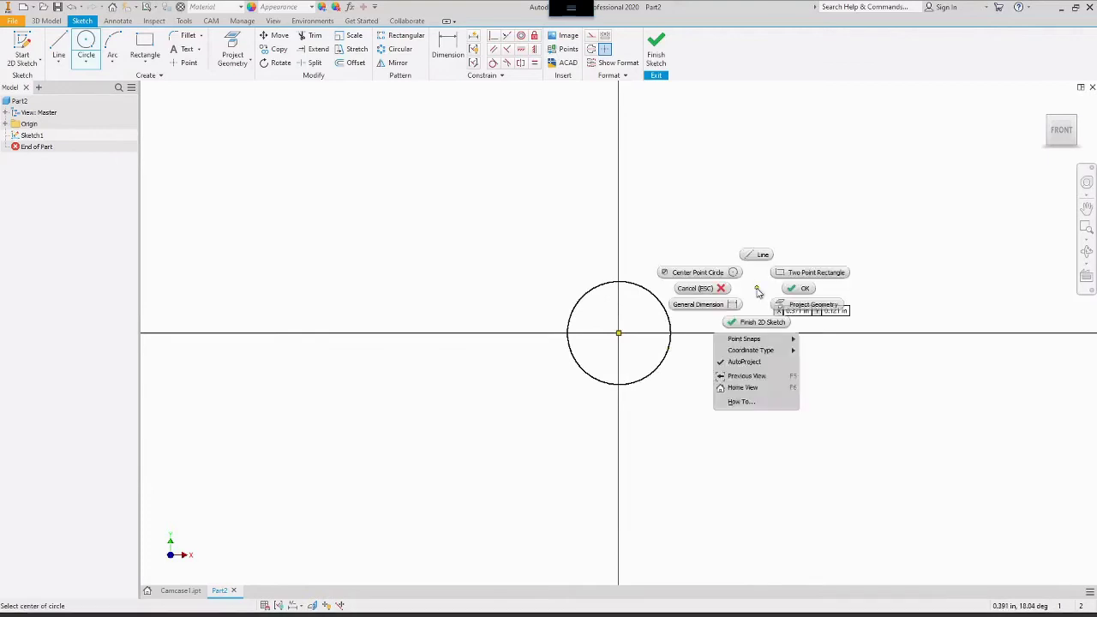
click(803, 290)
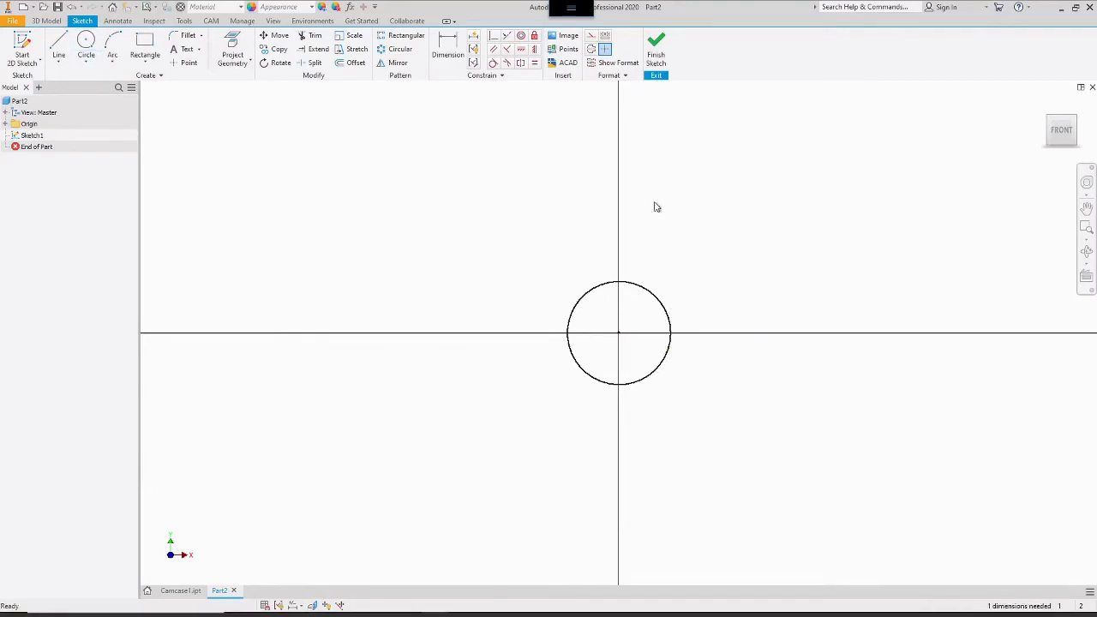
- Dimension the circle's diameter to 0.5 in and finish the sketch
click(447, 66)
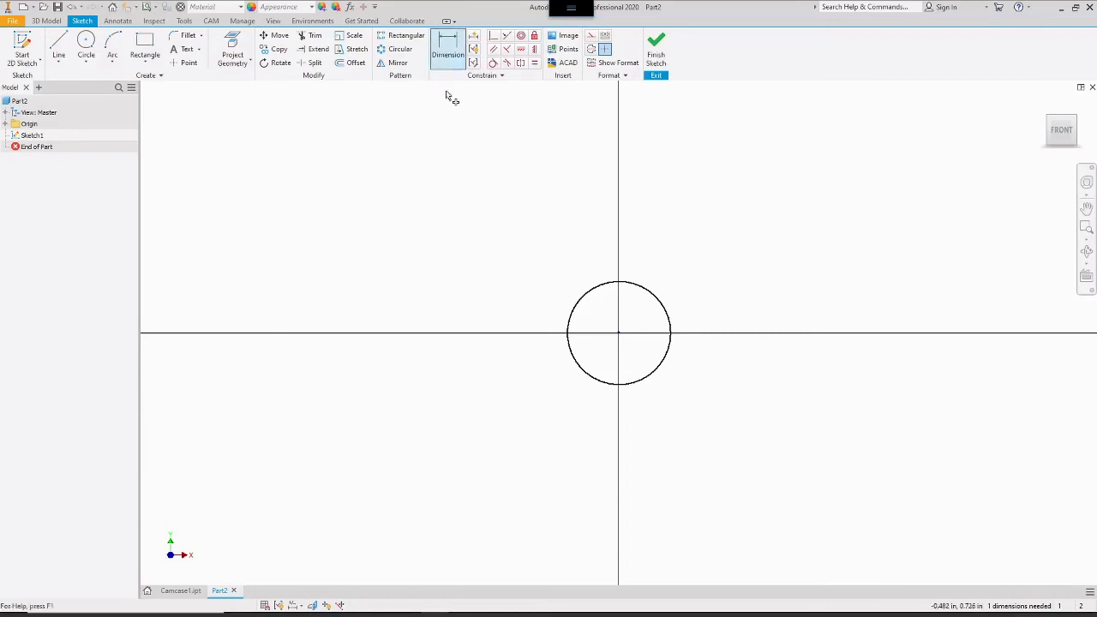
click(655, 299)
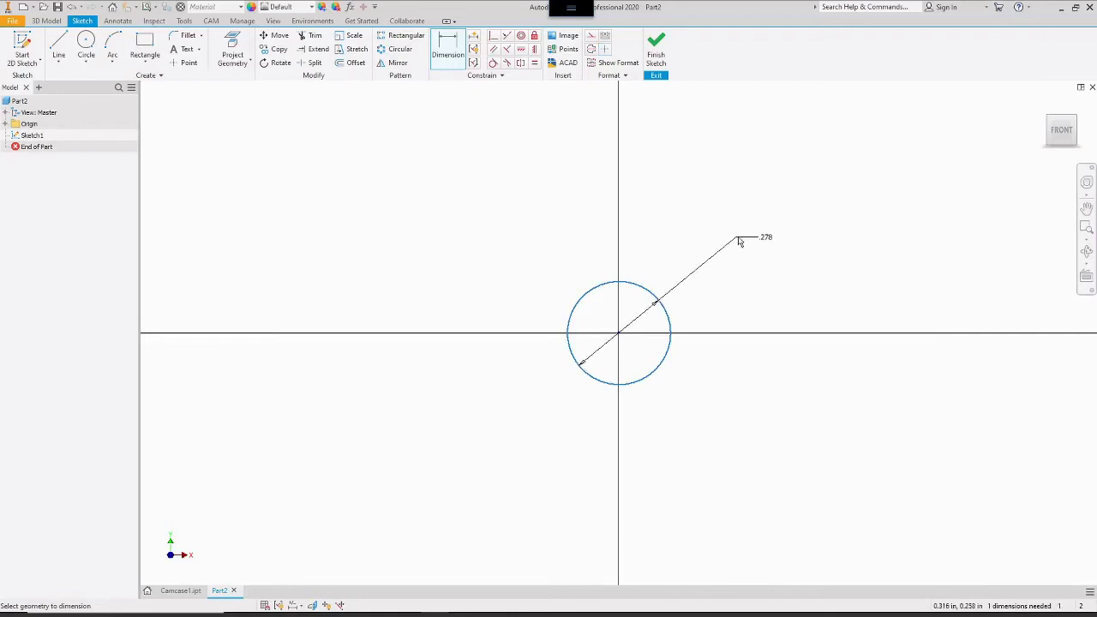
click(746, 237)
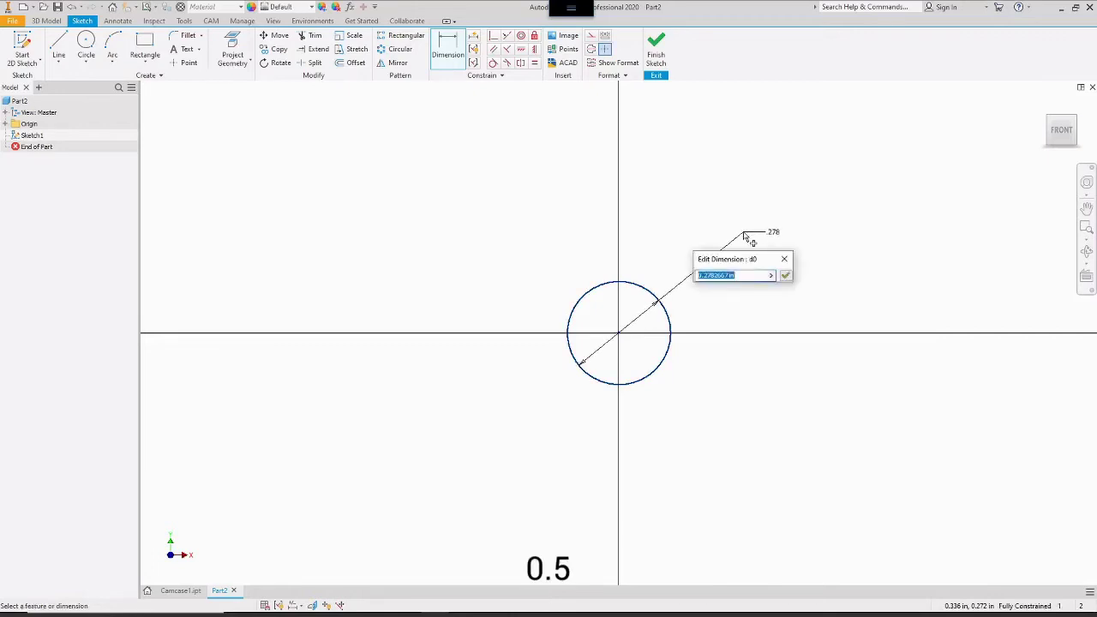
text(.5)
click(786, 277)
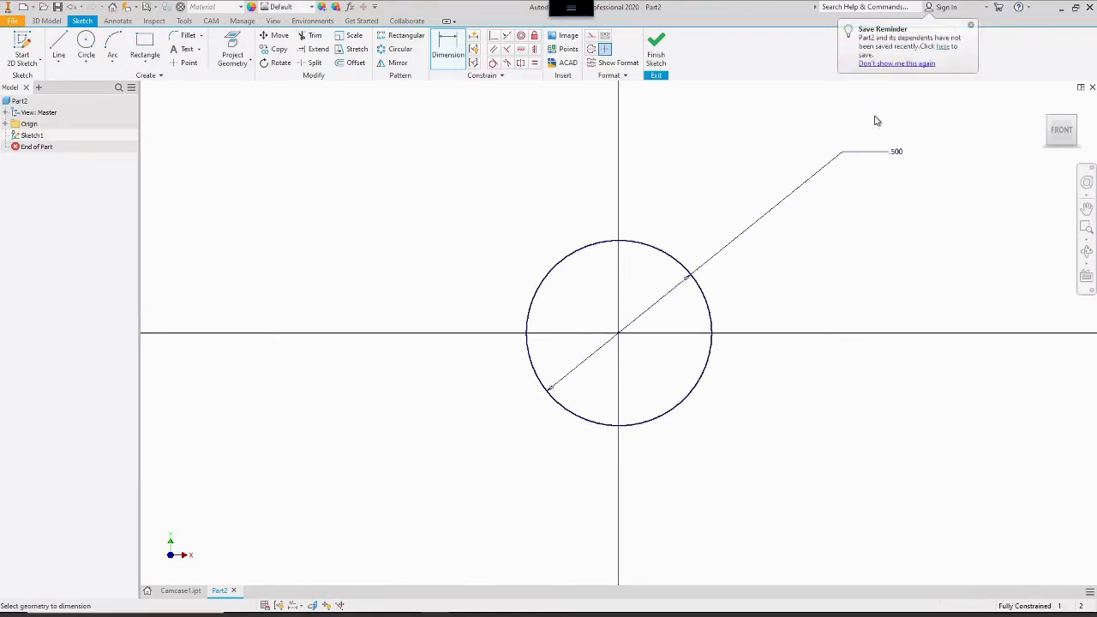
click(657, 50)
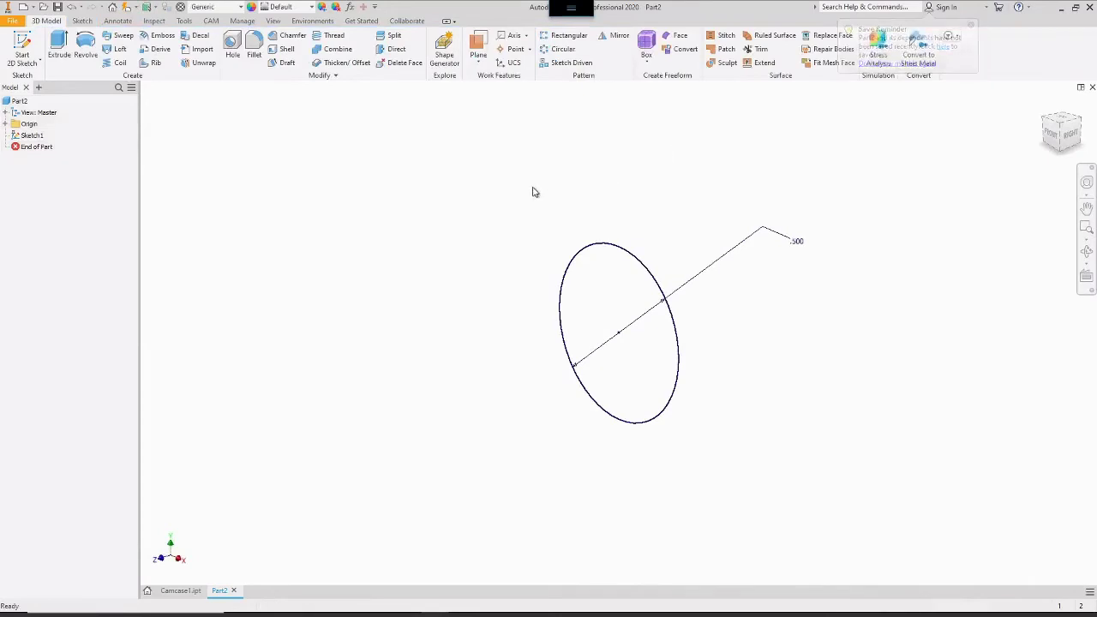
- Extrude the circular profile 1 in into a solid cylinder
click(59, 45)
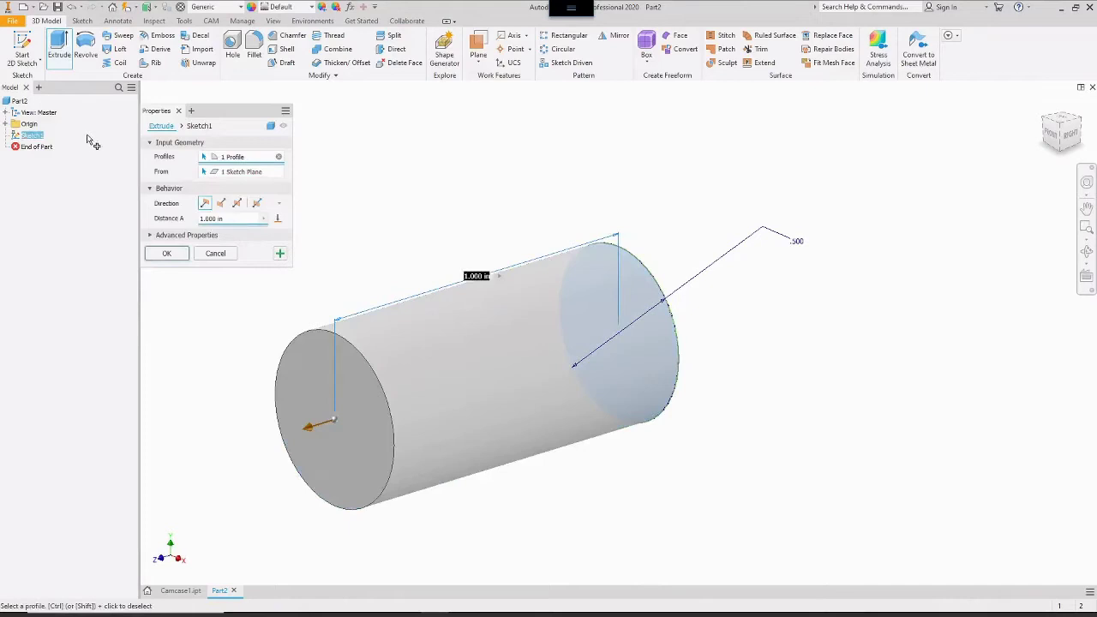
click(199, 219)
click(168, 253)
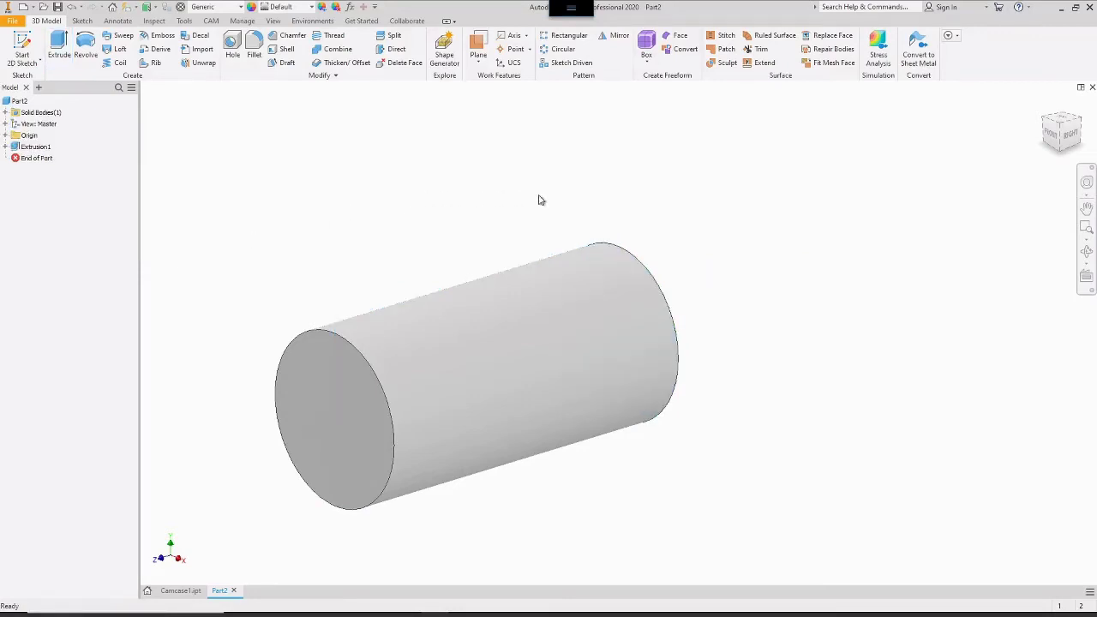
- Start a new sketch on the cylinder's back end face
click(1086, 253)
drag(527, 437, 443, 429)
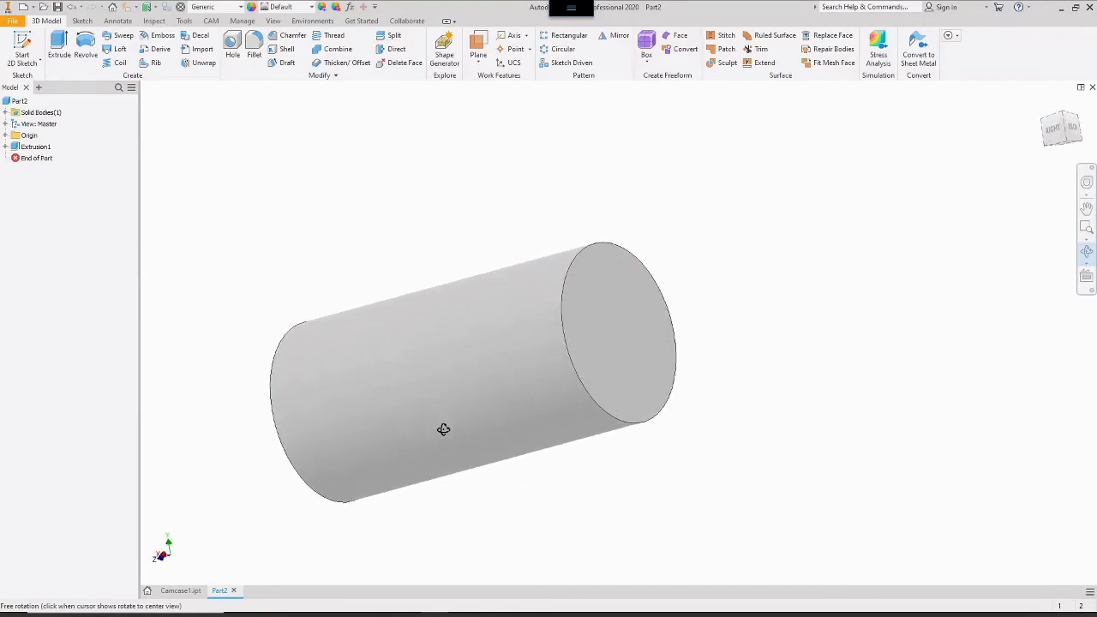
right_click(711, 428)
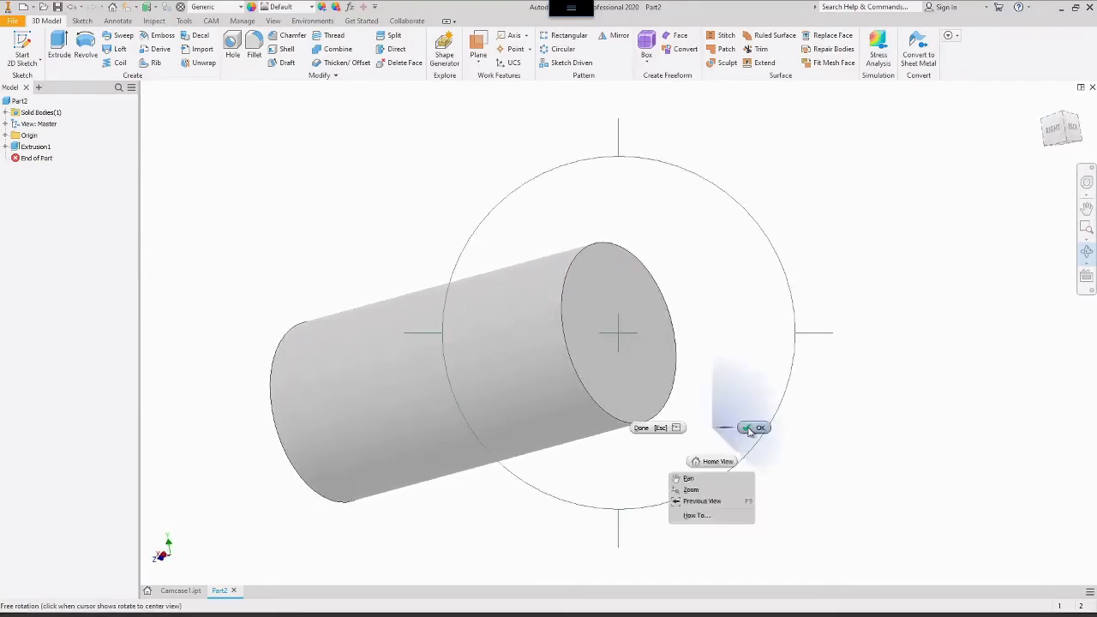
click(750, 431)
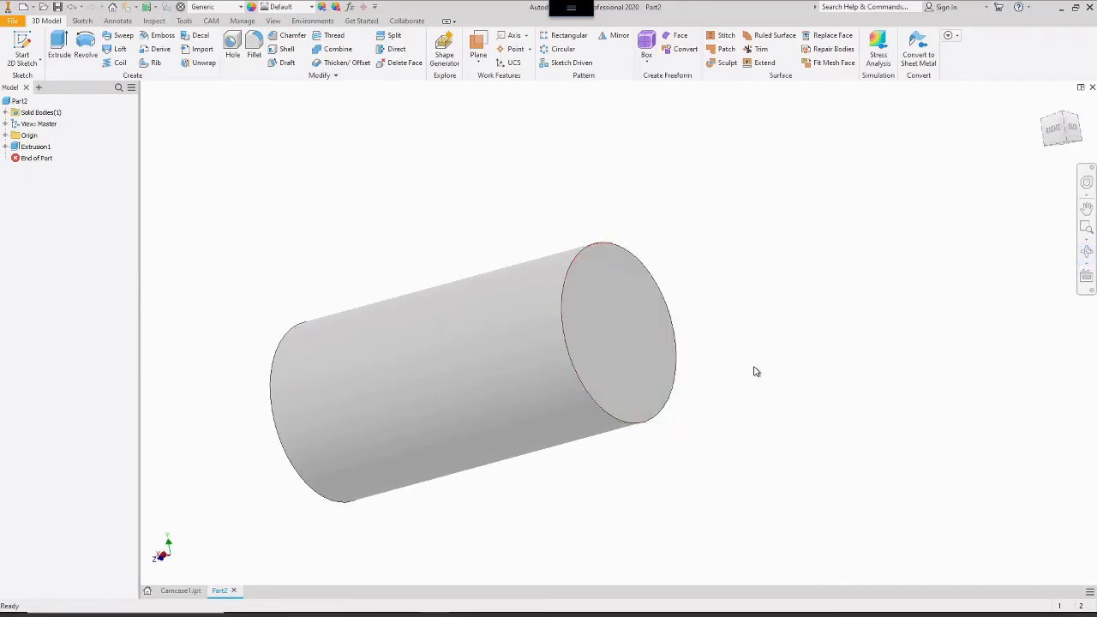
right_click(614, 337)
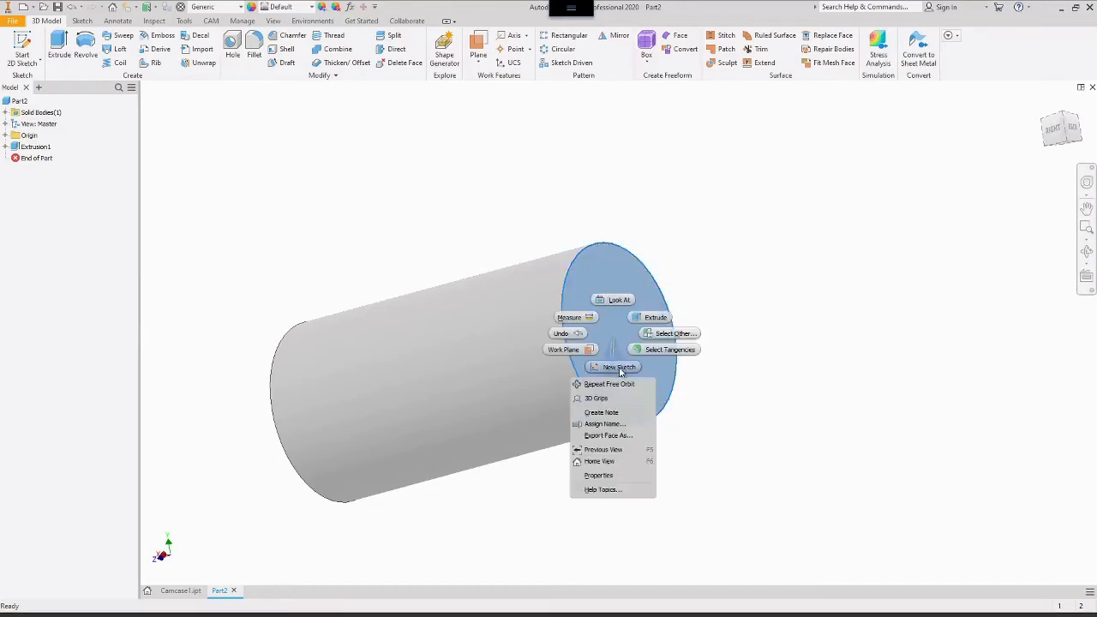
click(617, 367)
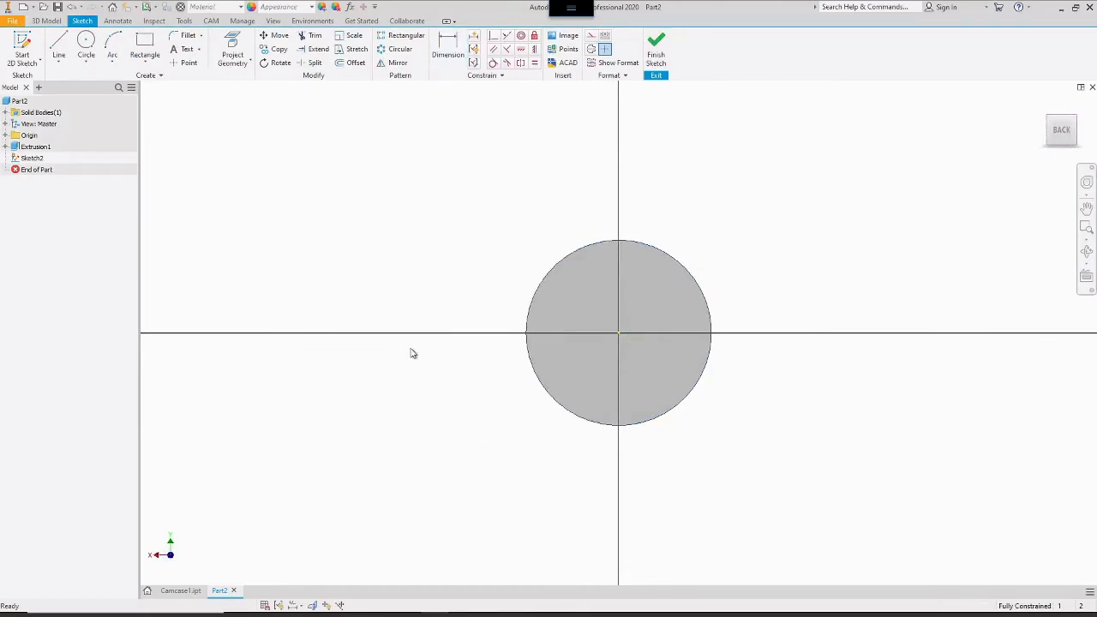
- Draw a circle about 0.7 in in diameter, centred on the origin and surrounding the cylinder's end face
click(85, 42)
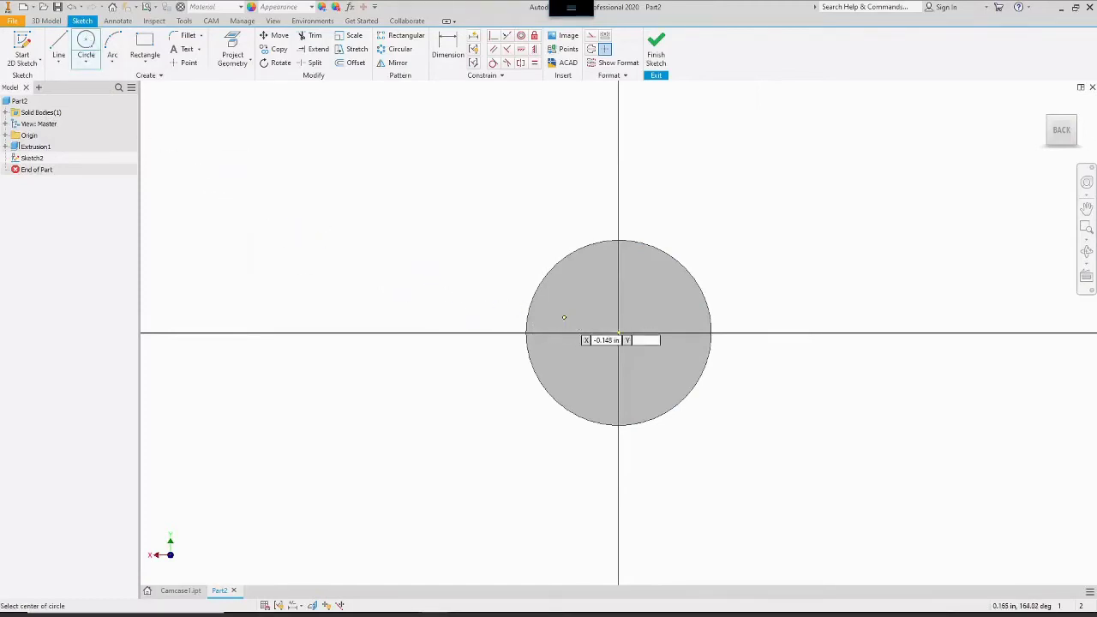
click(620, 333)
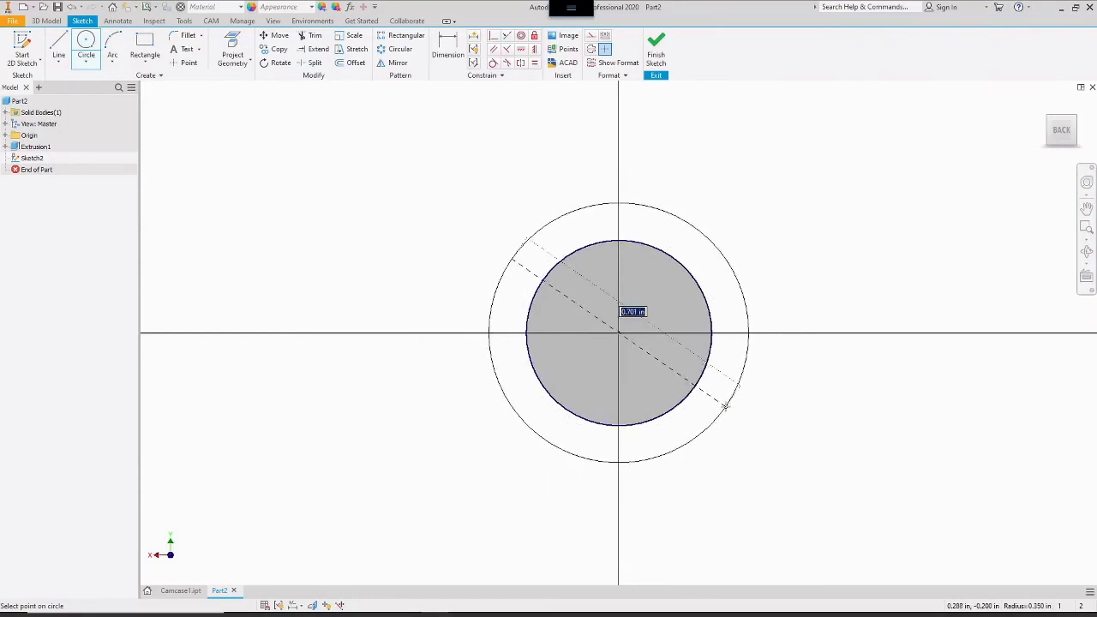
click(725, 407)
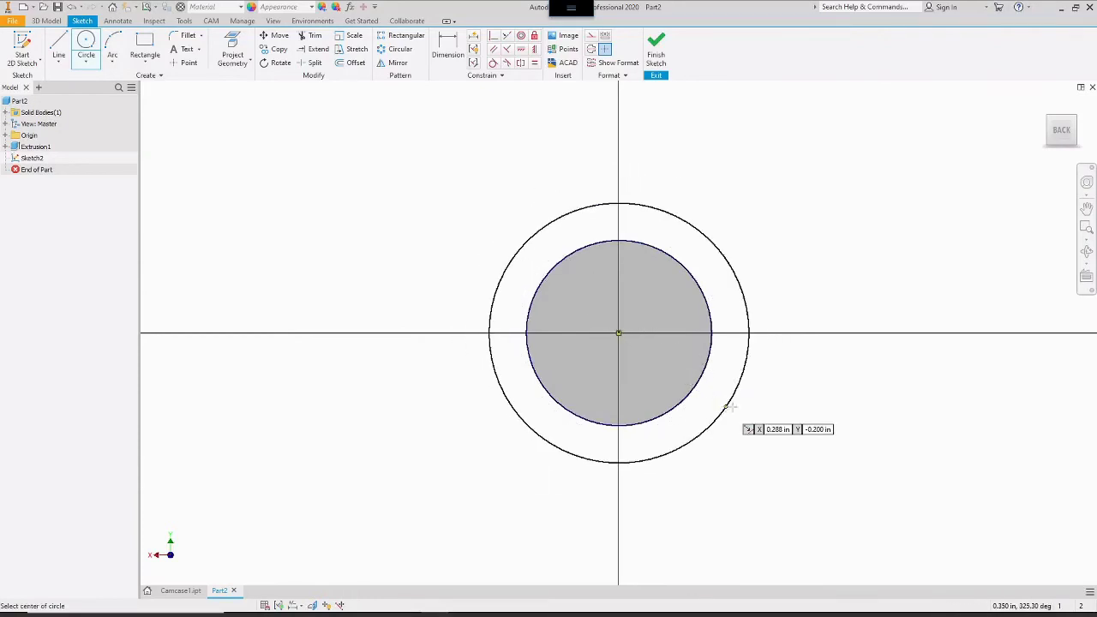
right_click(843, 400)
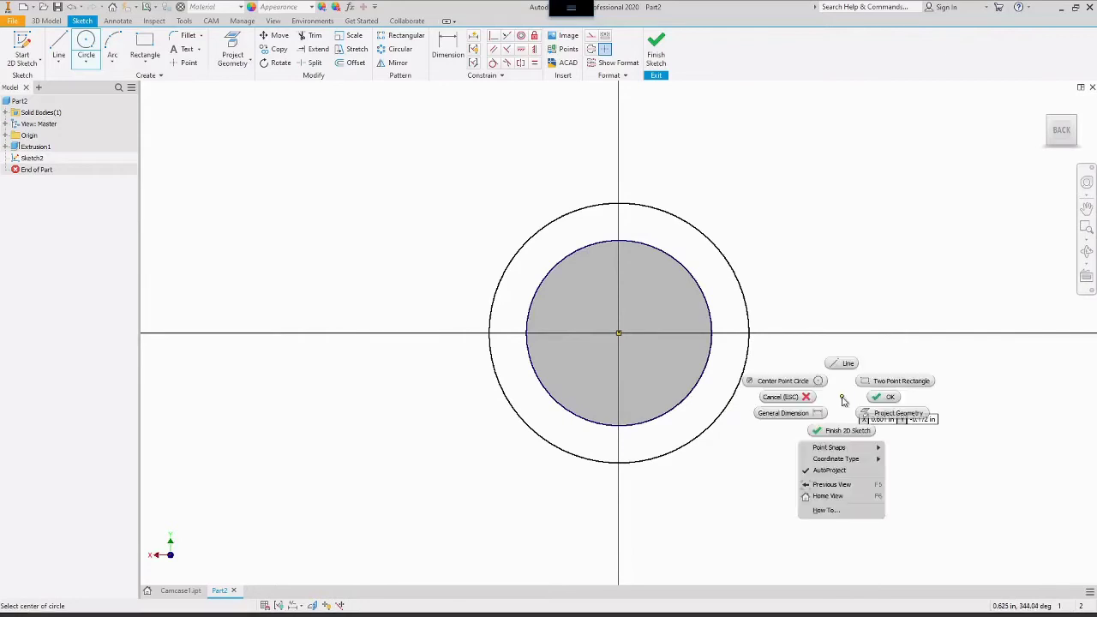
click(890, 401)
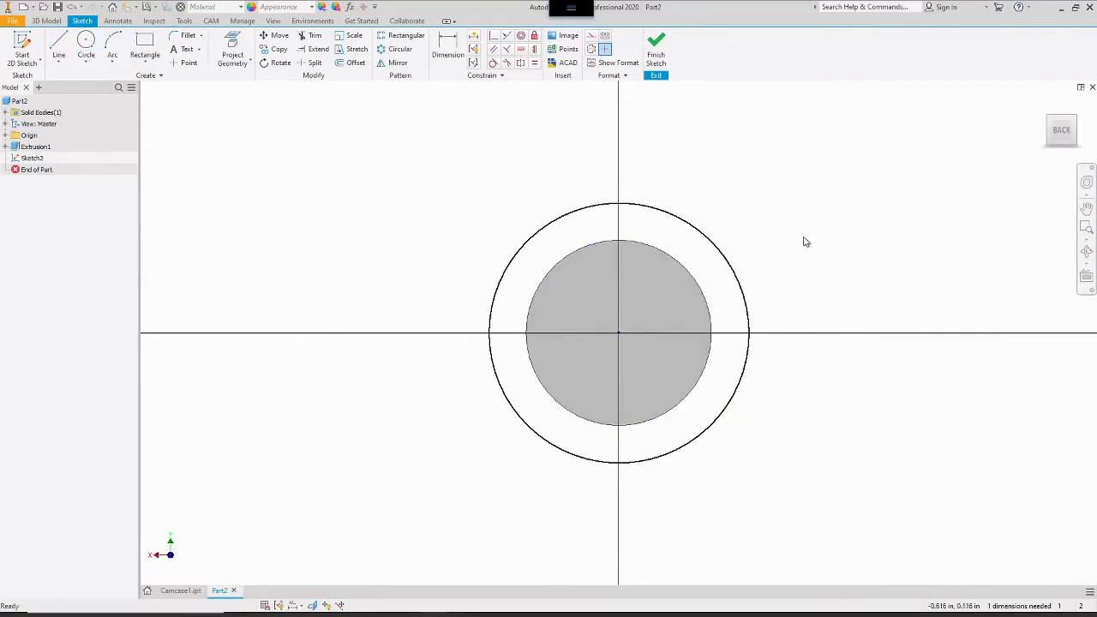
- Dimension the outer circle's diameter to 0.625 in and finish the sketch
click(448, 47)
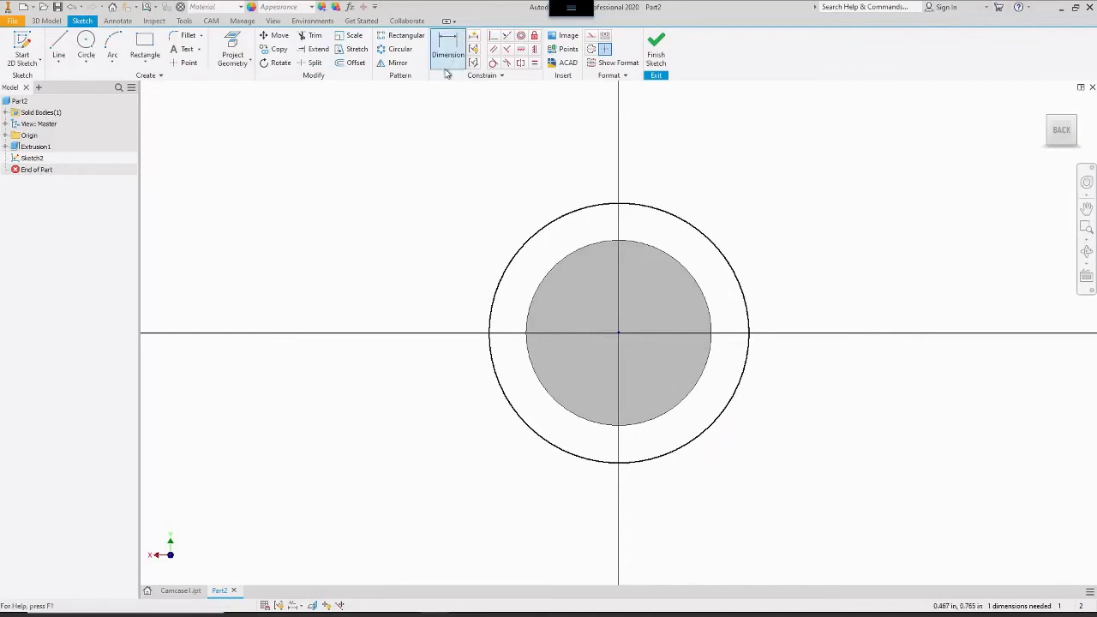
click(746, 315)
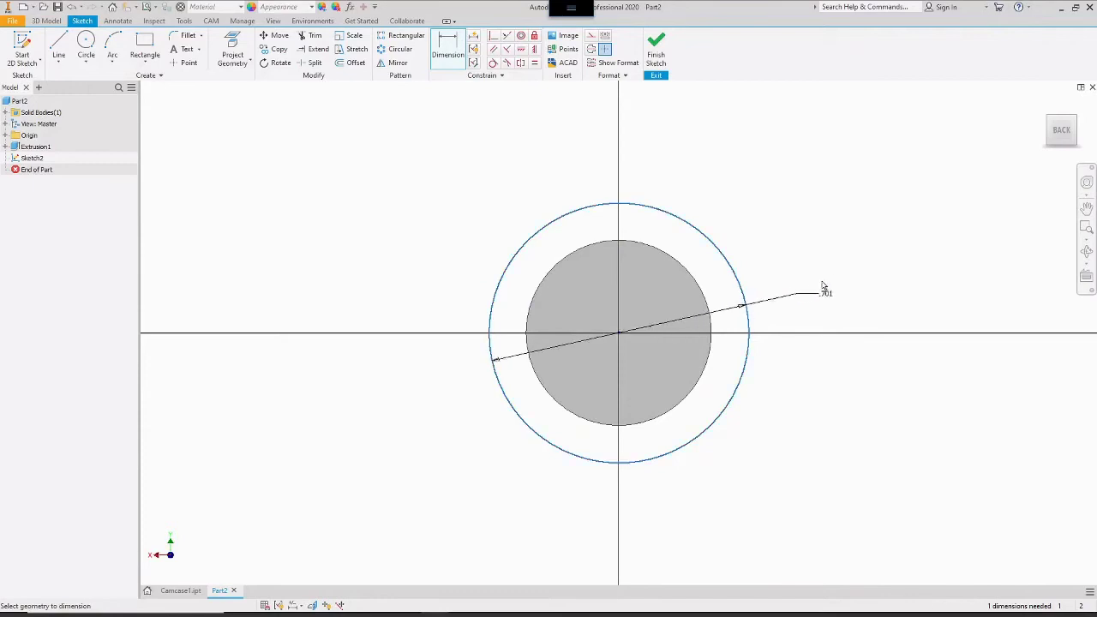
click(870, 265)
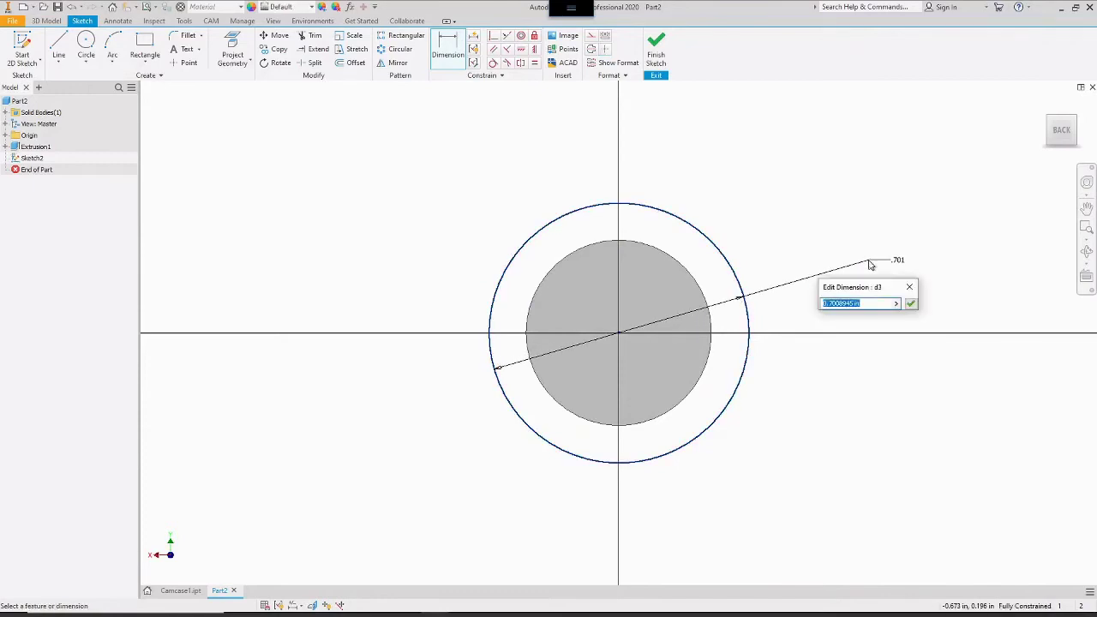
text(.625)
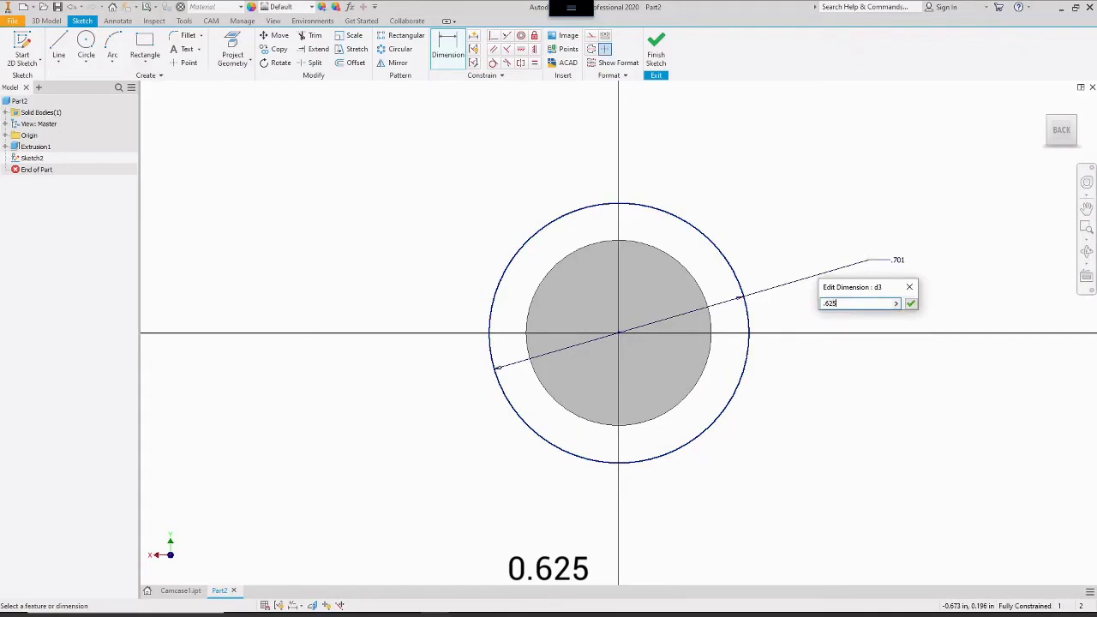
click(912, 305)
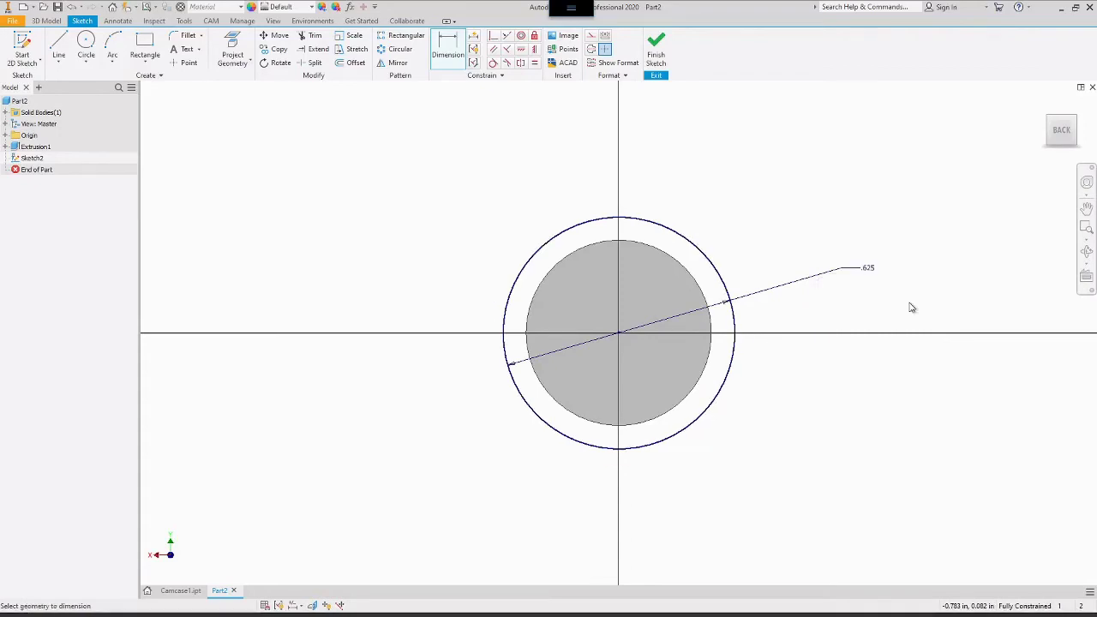
right_click(911, 307)
click(952, 305)
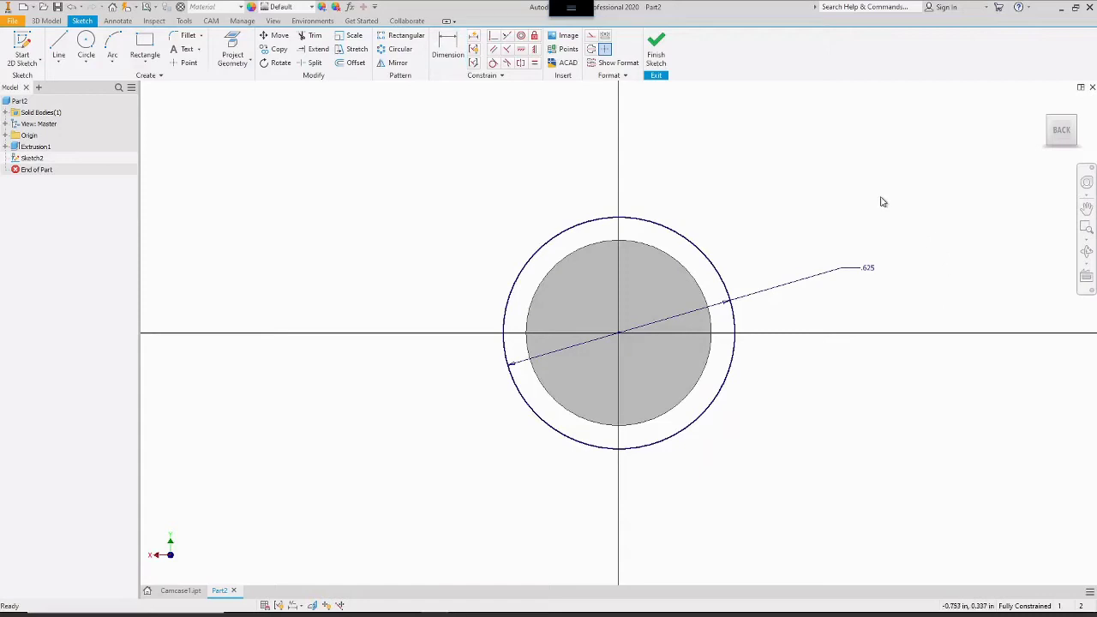
click(657, 51)
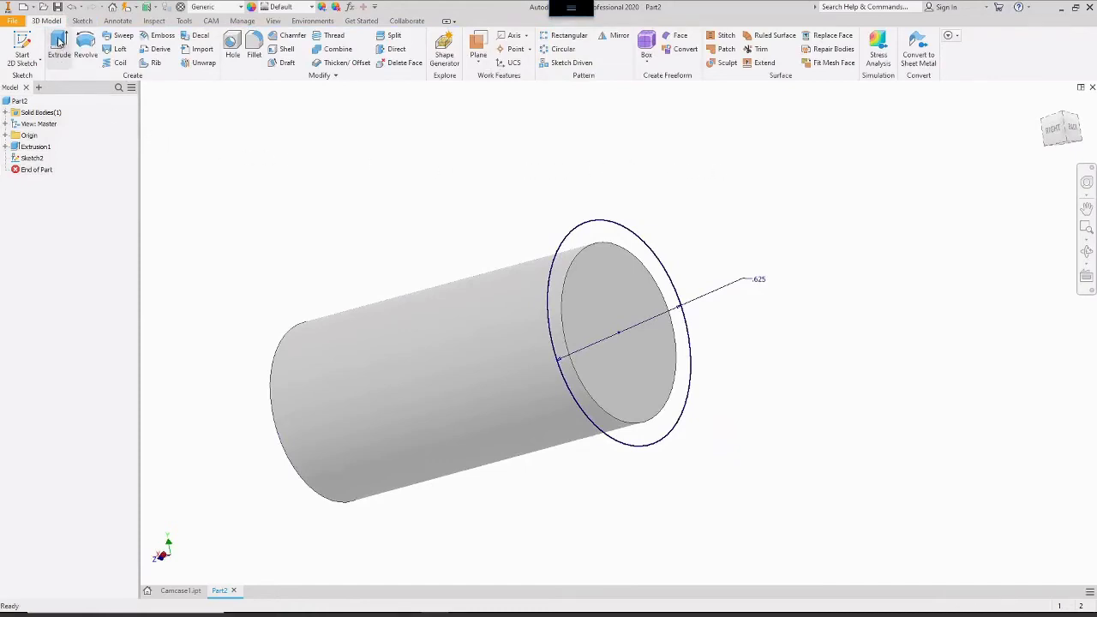
- Extrude the 0.625 in circle outward by 0.125 in as a flange joined to the cylinder's end
click(58, 41)
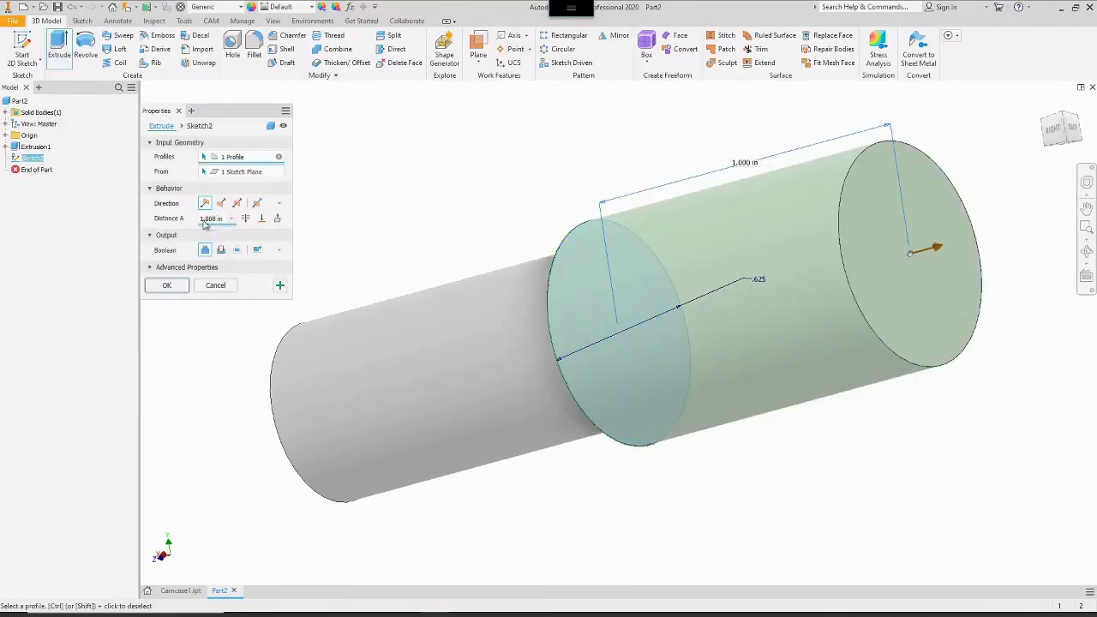
text(.12)
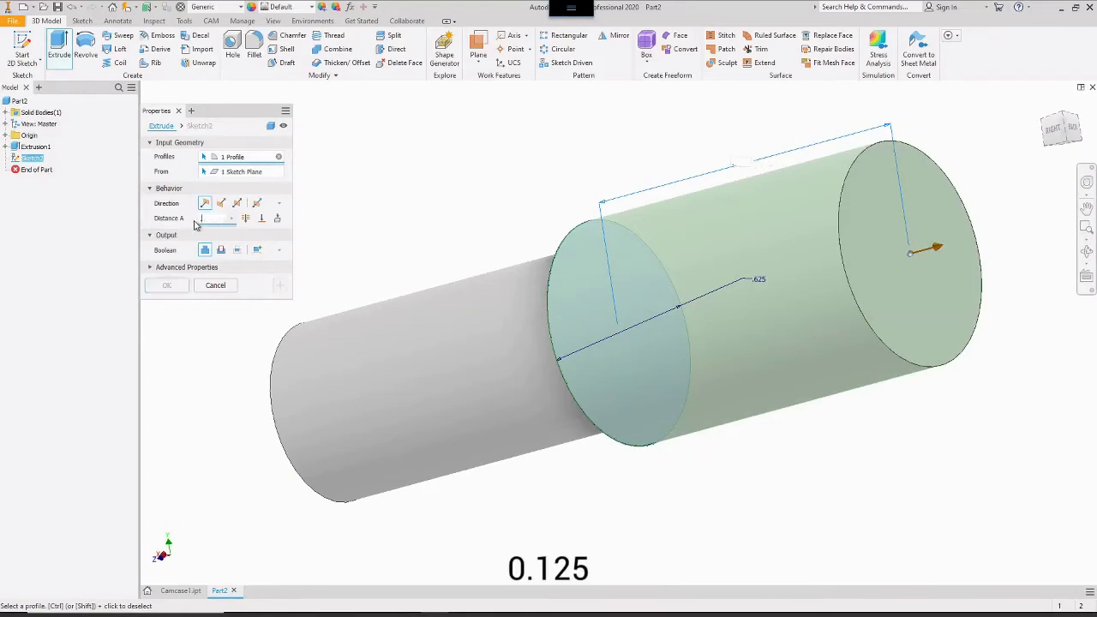
text(5)
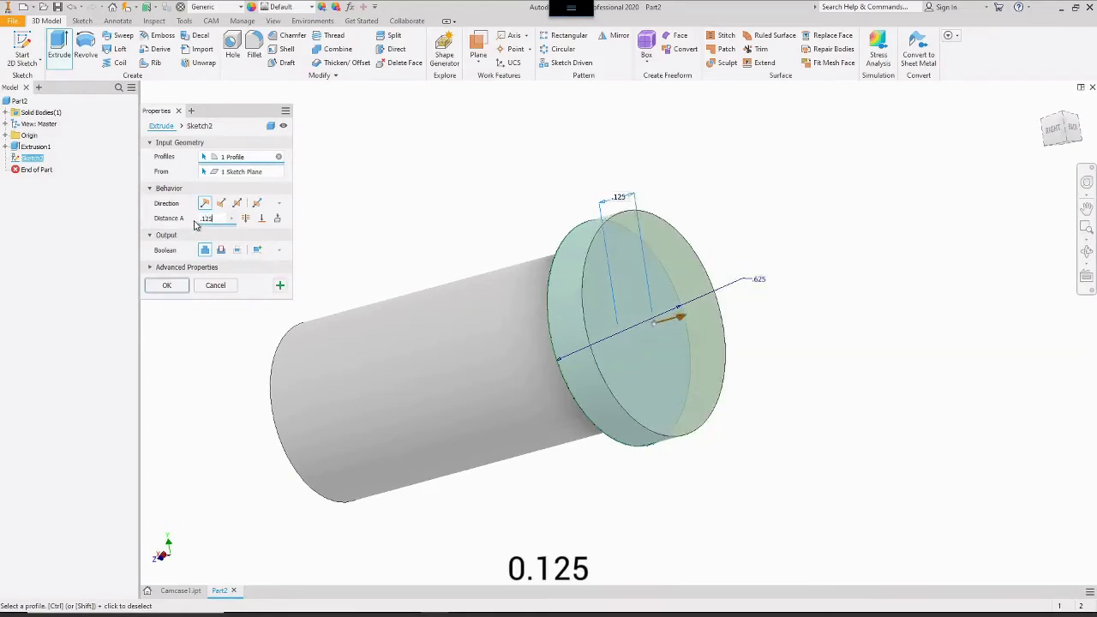
click(168, 285)
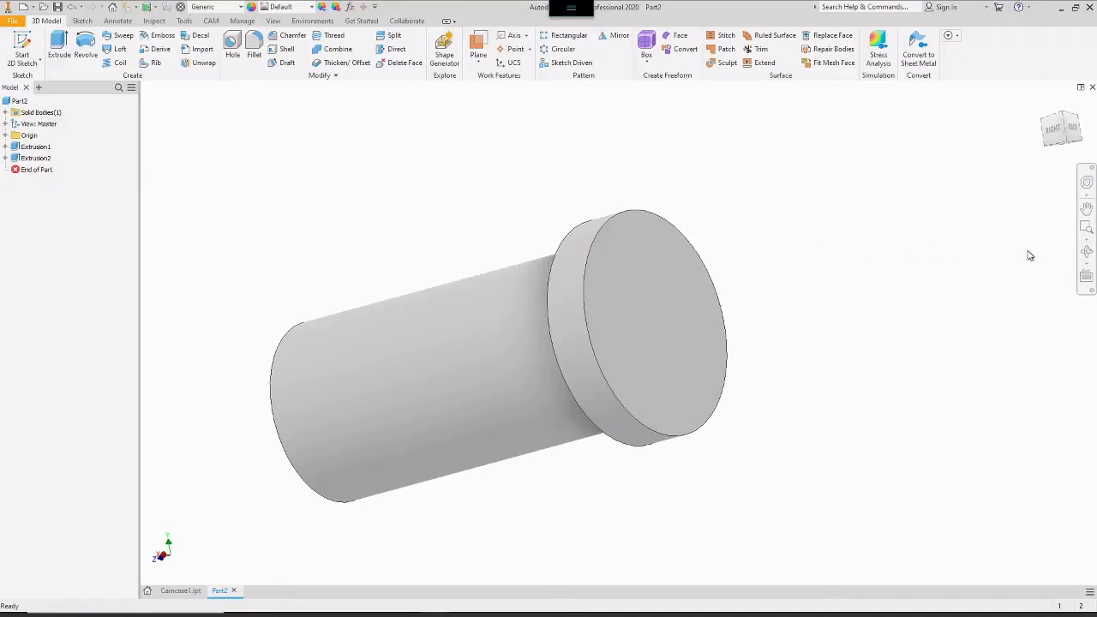
- Save the flanged cylinder part as Lifter1.ipt in the OneDrive folder
click(1088, 252)
drag(588, 388, 735, 284)
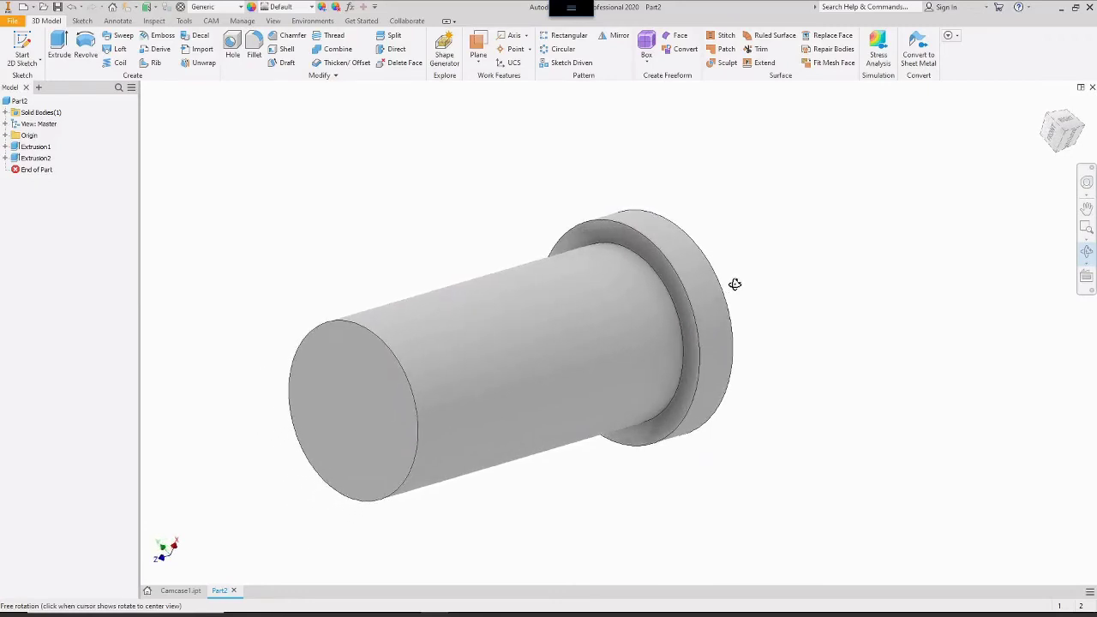
right_click(723, 346)
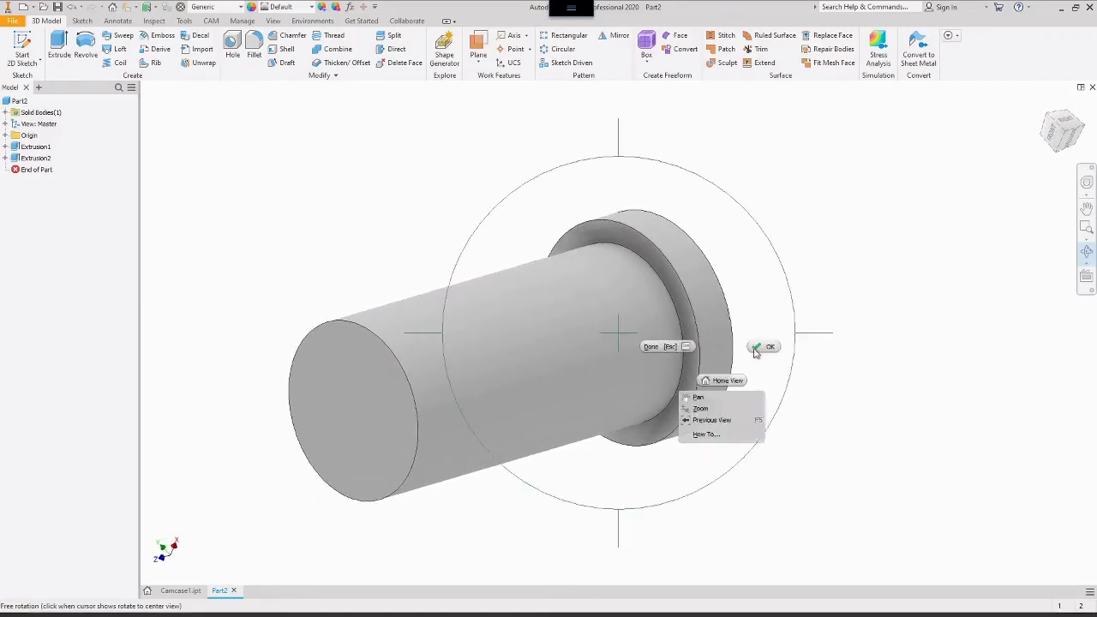
click(758, 349)
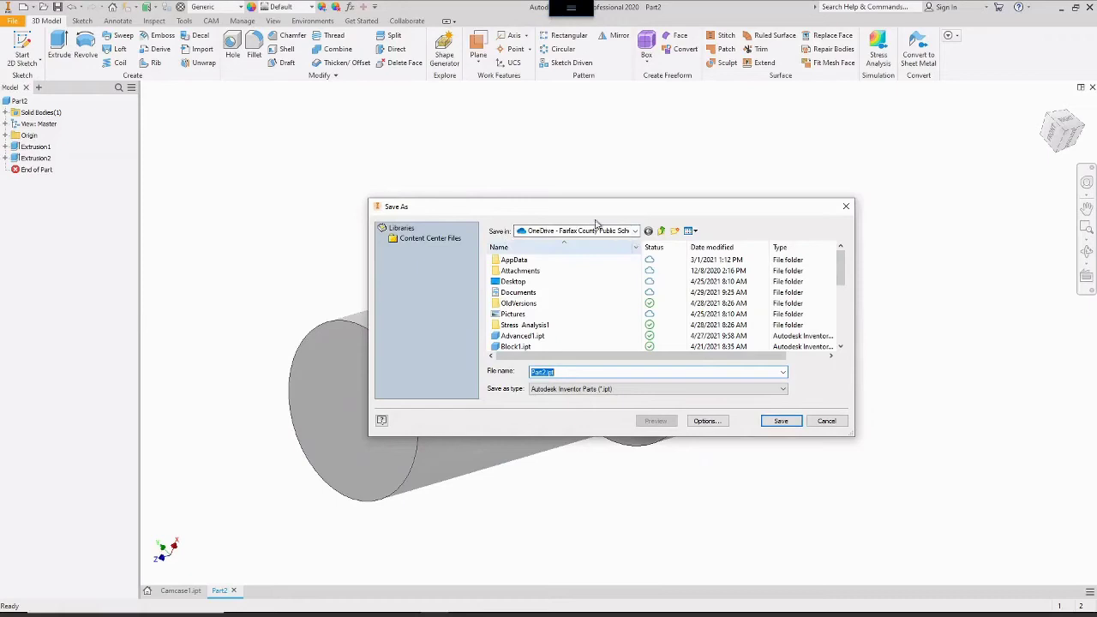
click(543, 372)
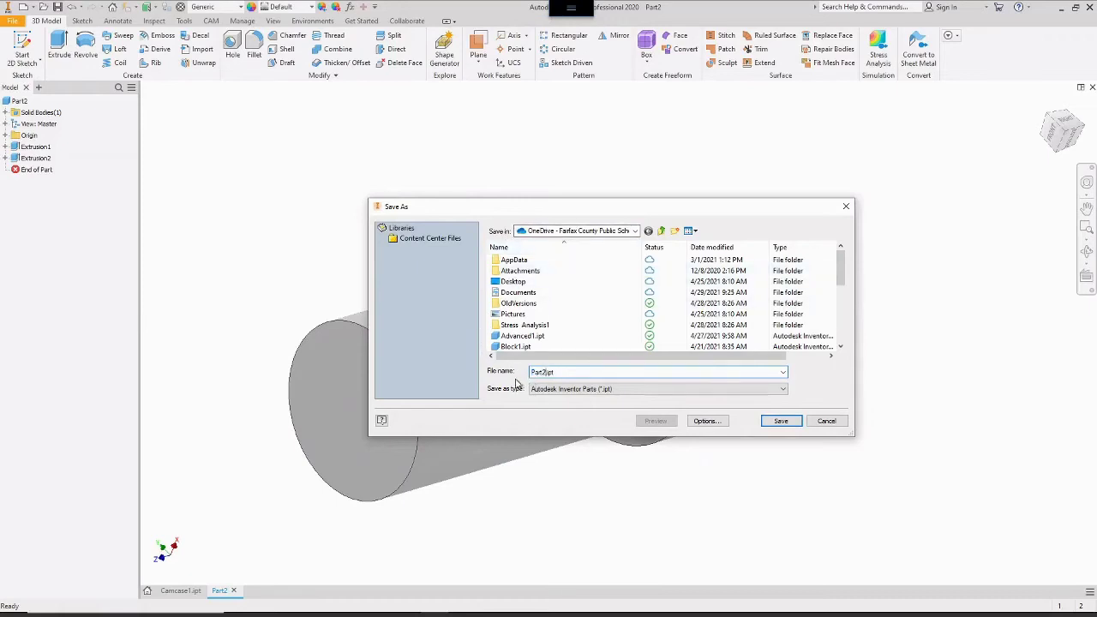
key(BackSpace)
key(BackSpace)
key(BackSpace)
key(BackSpace)
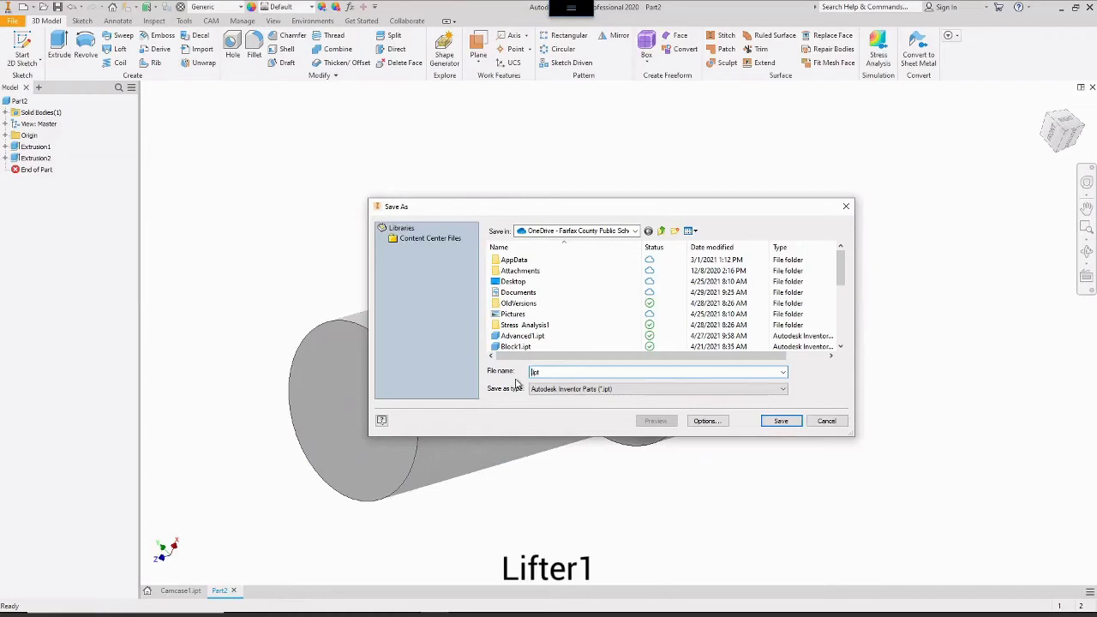
text(Lifter1)
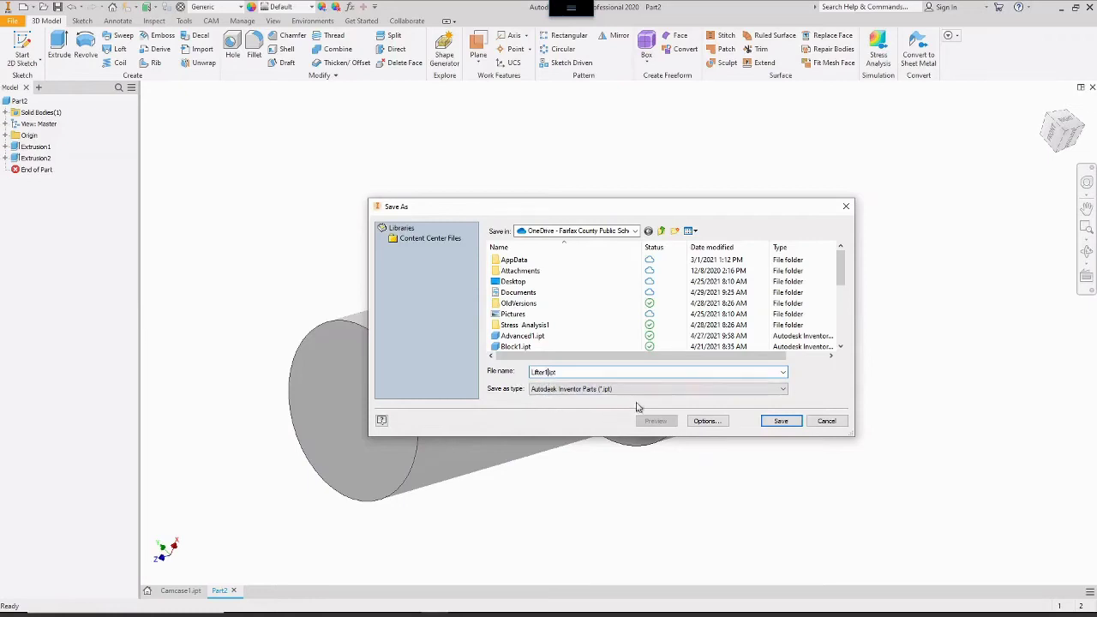
click(780, 424)
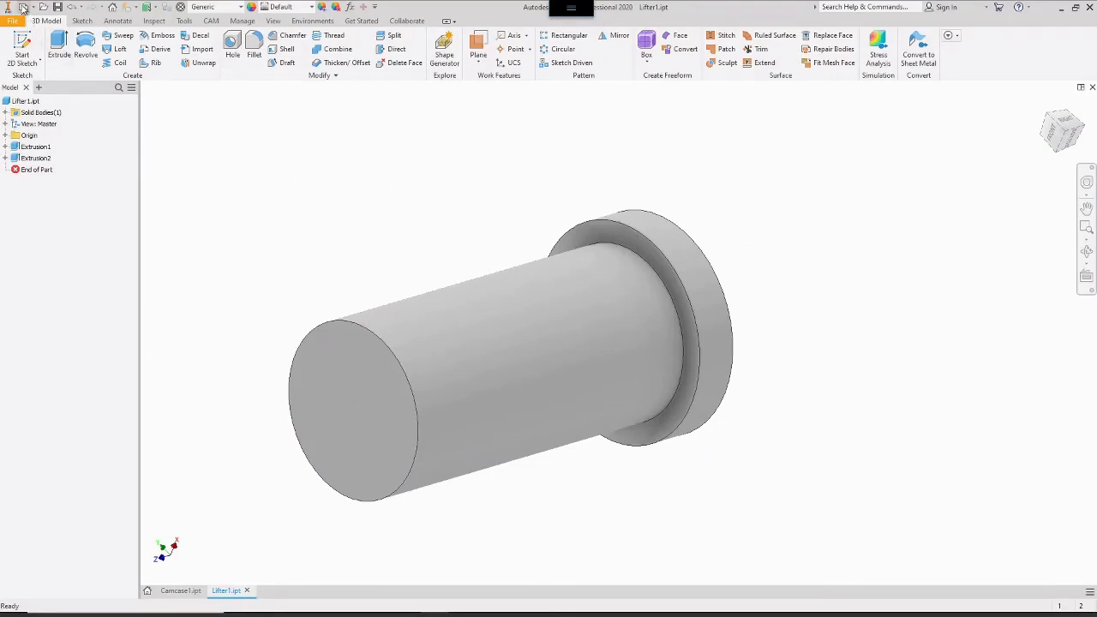
- Create a new assembly file from the English Standard (in).iam template
click(24, 7)
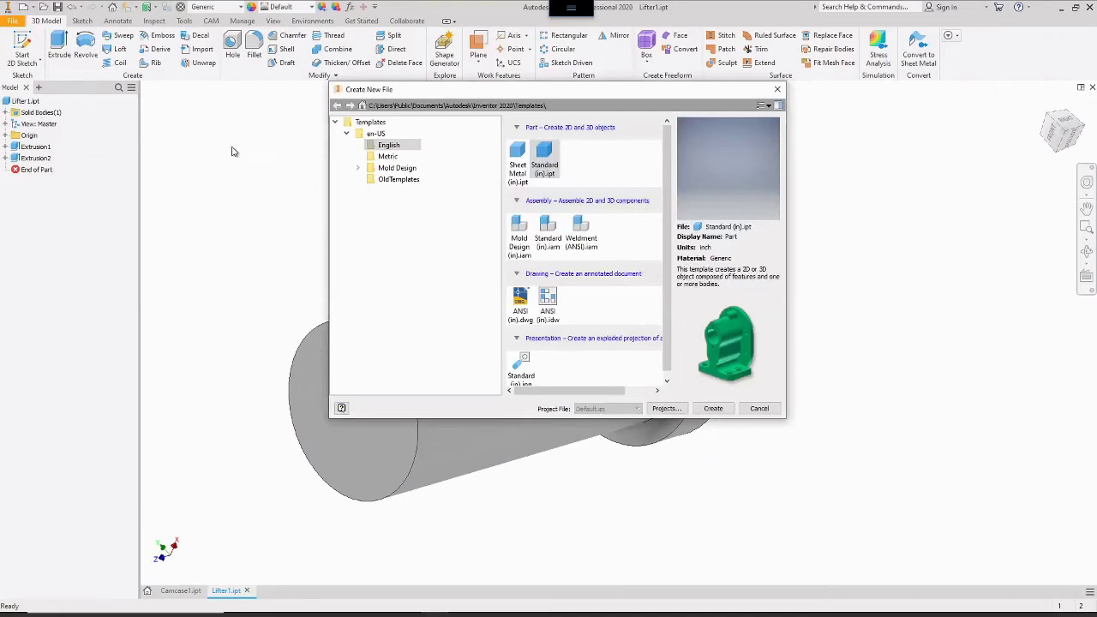
click(385, 146)
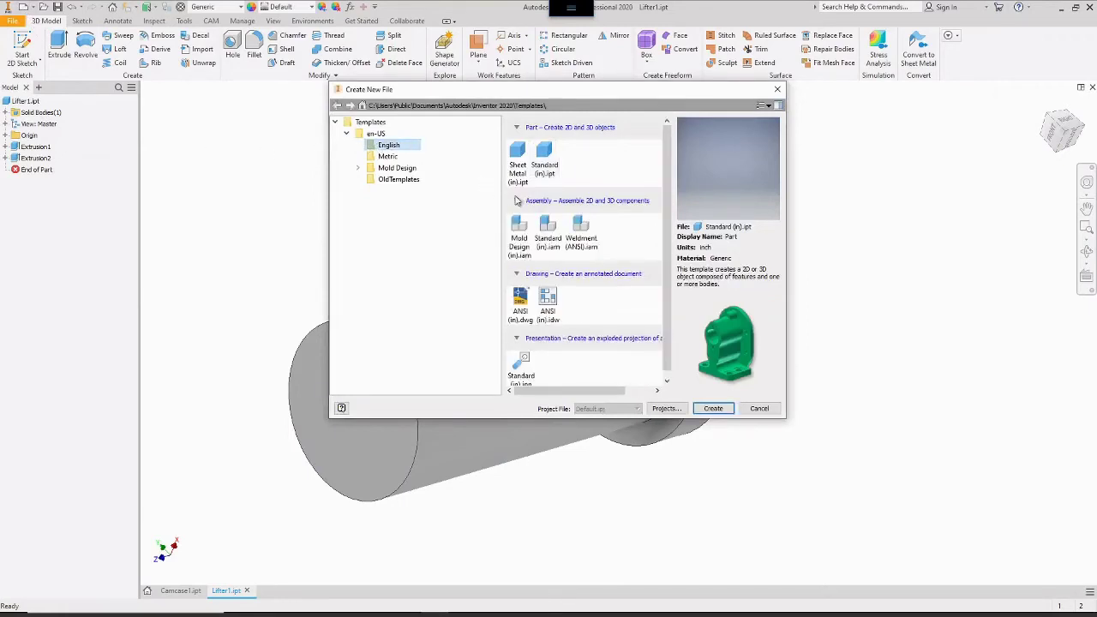
click(550, 228)
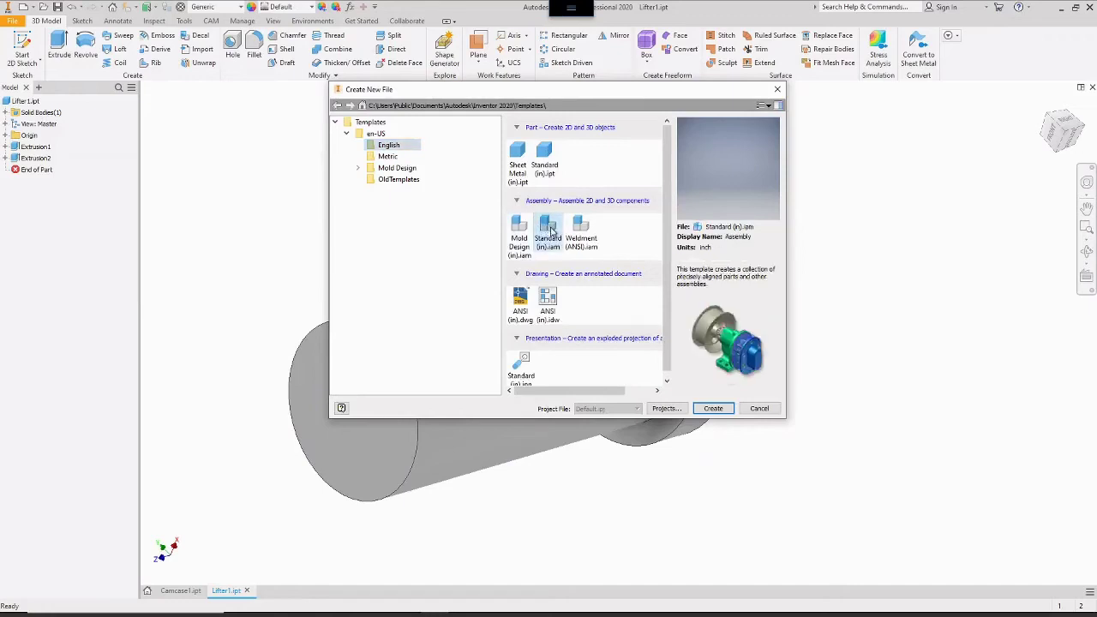
click(715, 409)
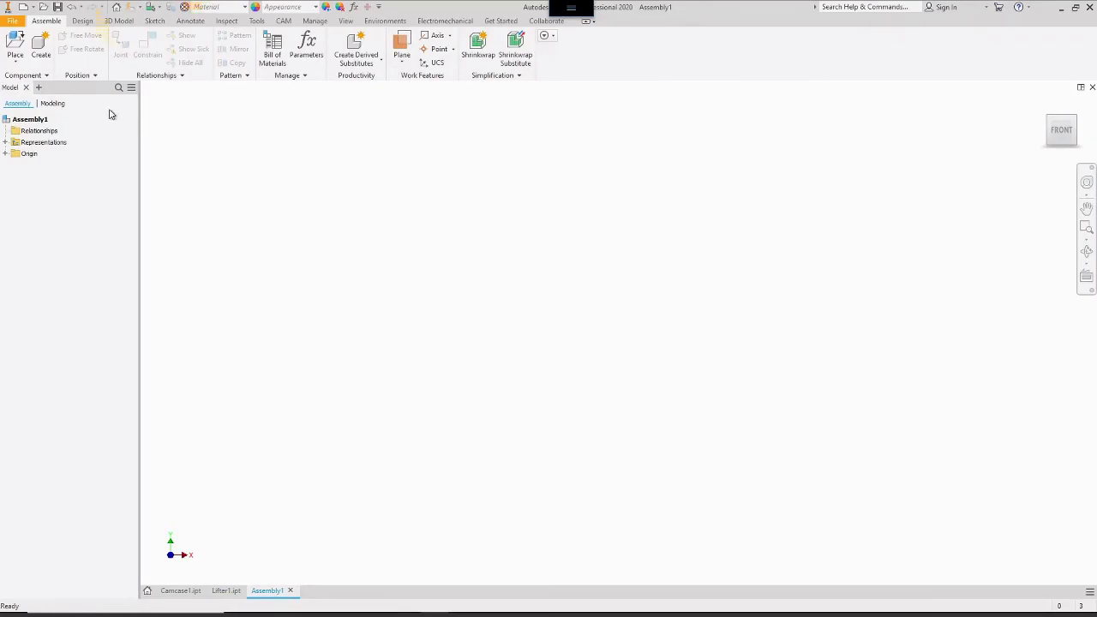
- Place a single instance of Camcase1.ipt in the empty assembly
click(17, 45)
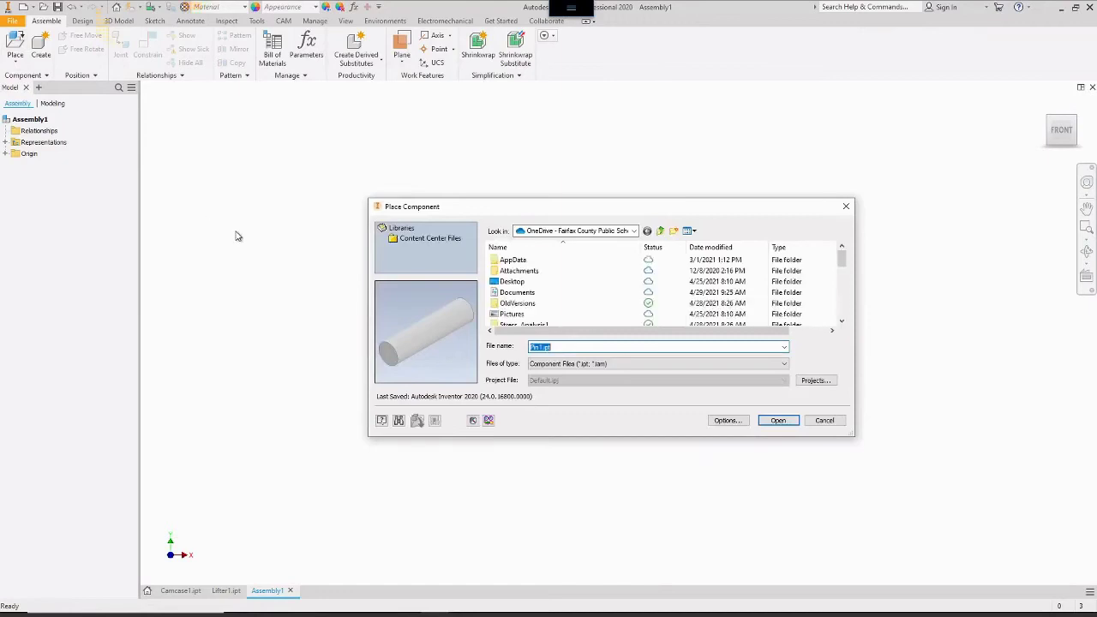
scroll(600, 292, down, 3)
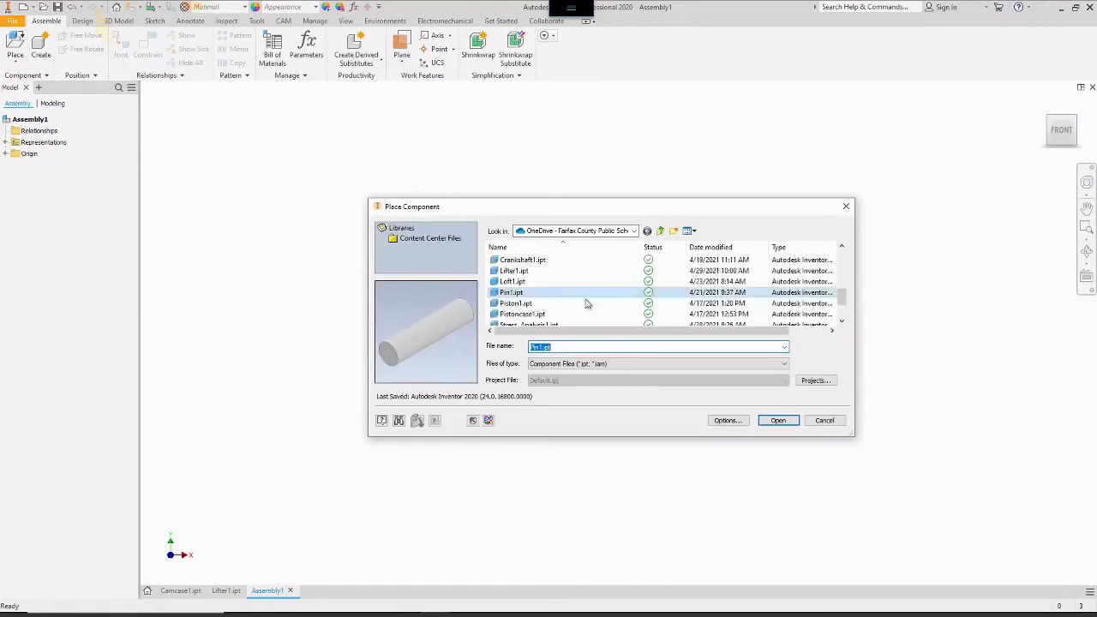
click(843, 324)
click(843, 324)
click(843, 324)
click(843, 325)
click(843, 249)
click(843, 249)
click(842, 248)
click(843, 249)
click(843, 249)
click(843, 249)
click(842, 249)
click(843, 248)
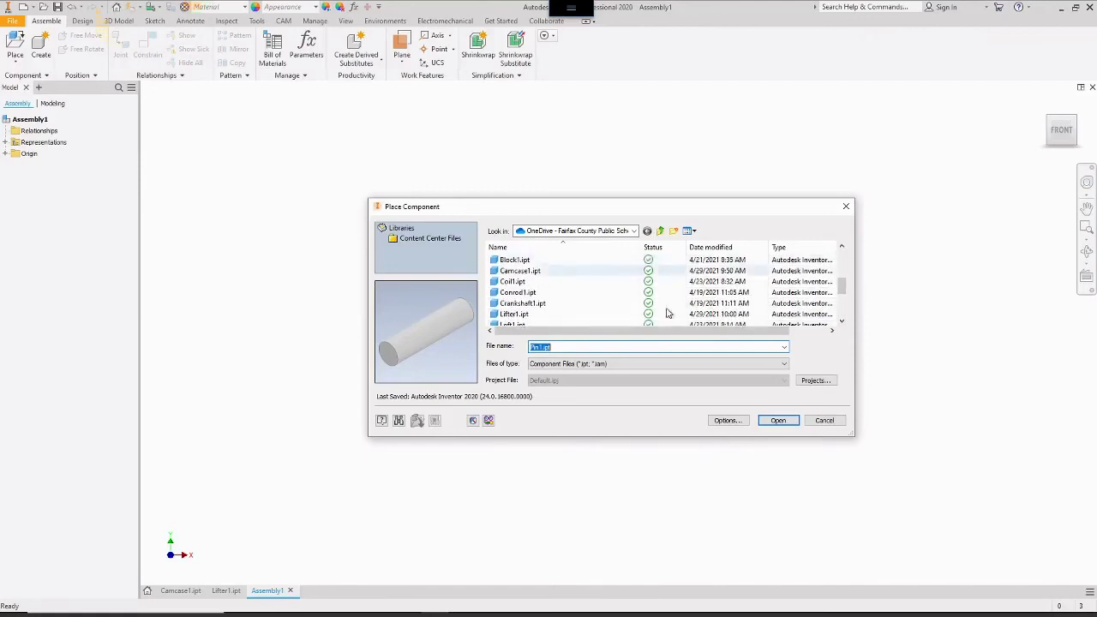
click(522, 272)
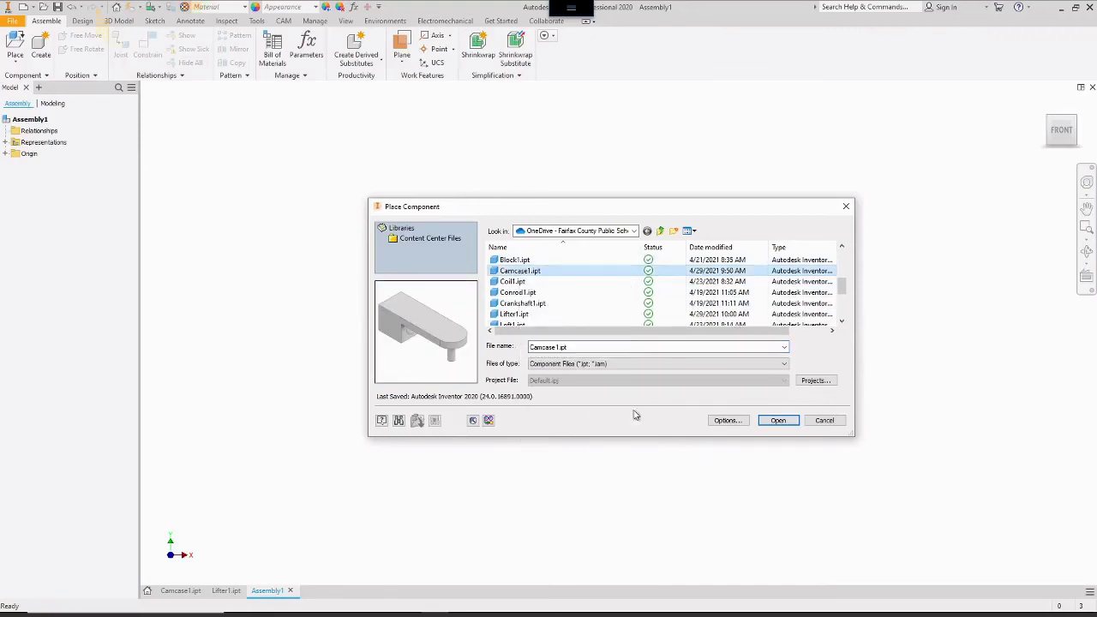
click(778, 421)
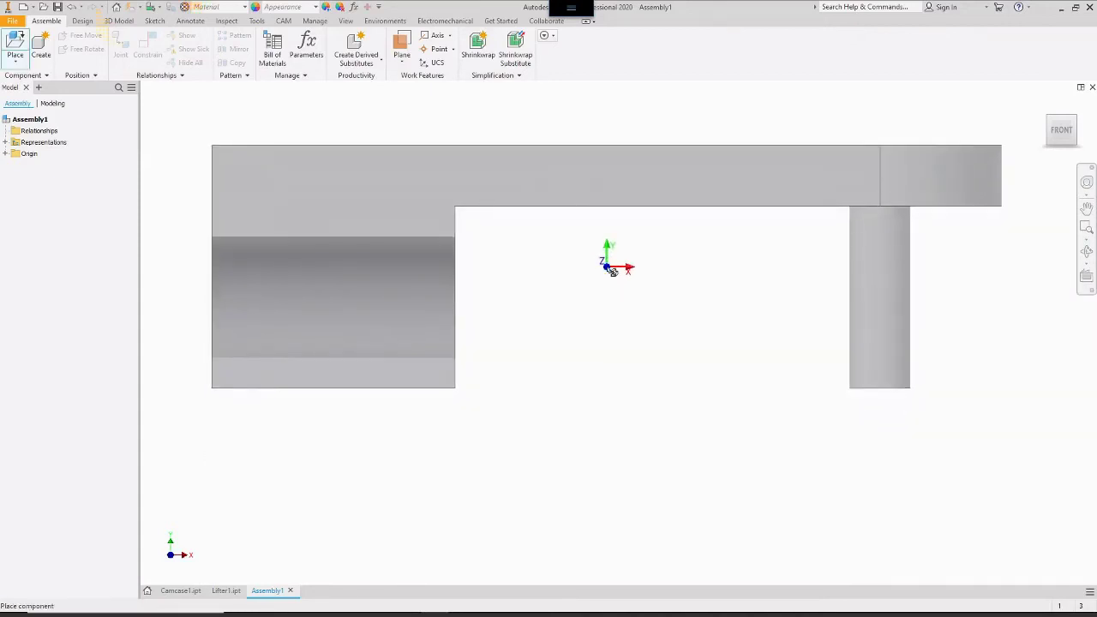
click(610, 295)
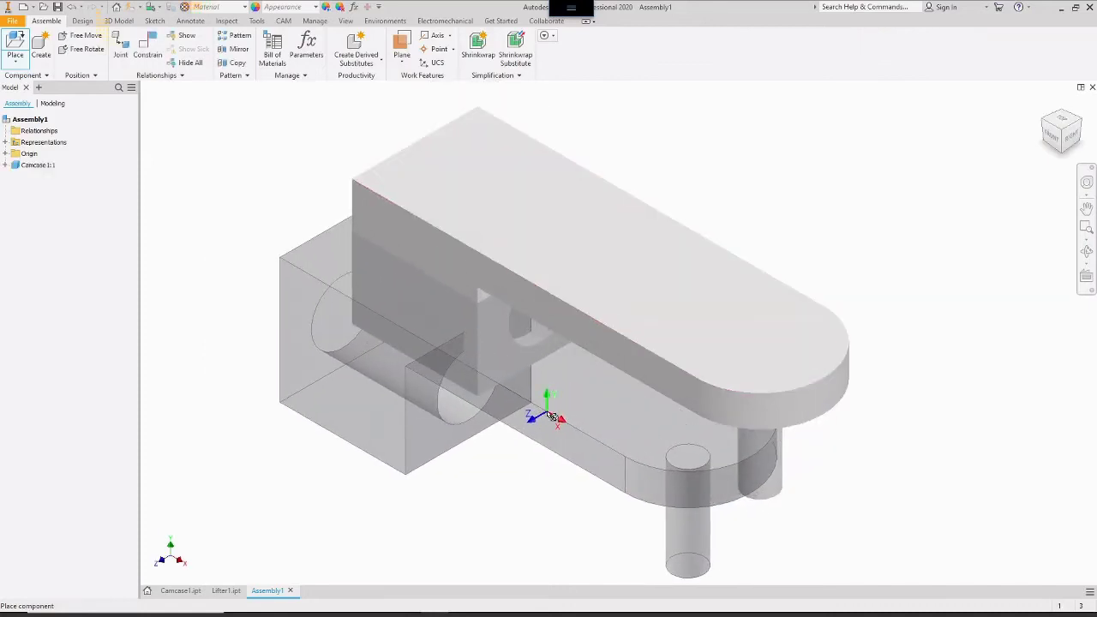
right_click(550, 416)
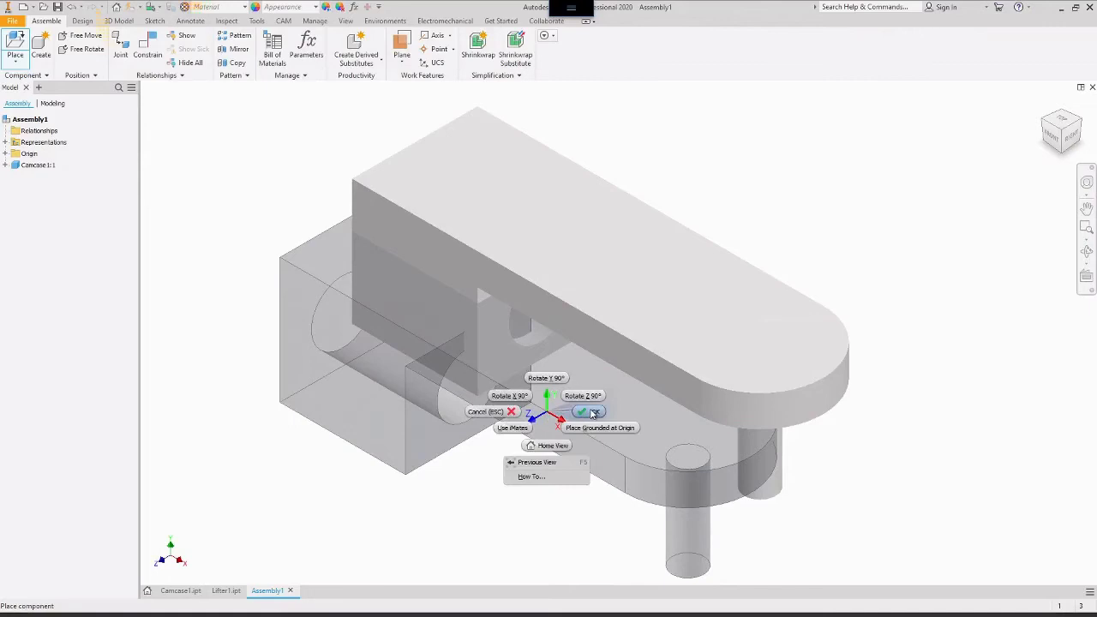
click(580, 413)
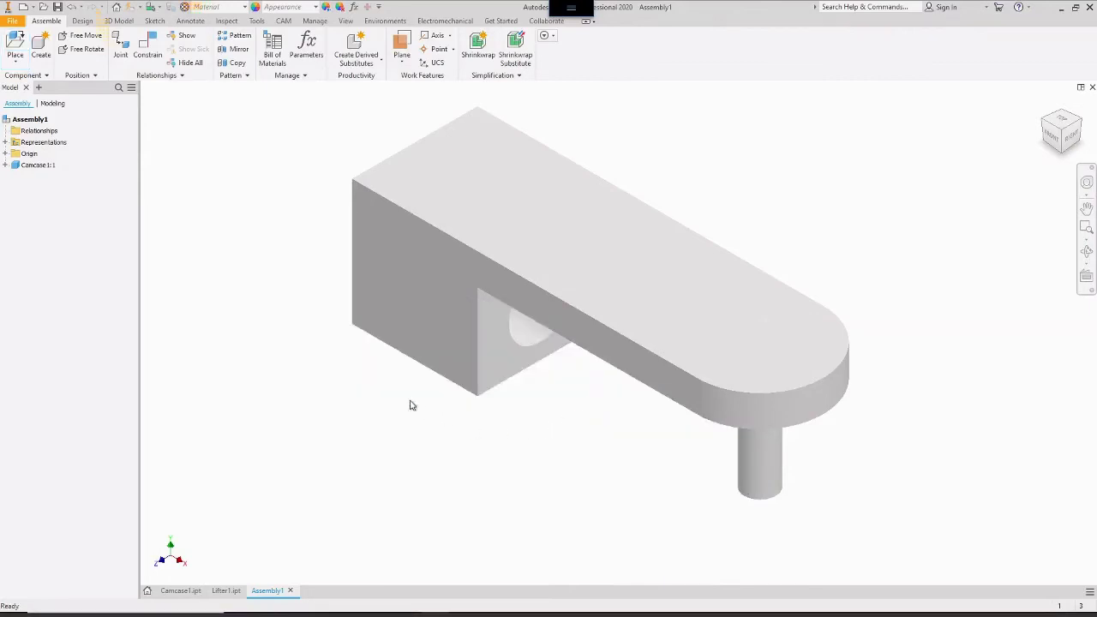
- Place a single instance of Lifter1.ipt in the assembly, in the empty space beside the Camcase1 block
click(16, 43)
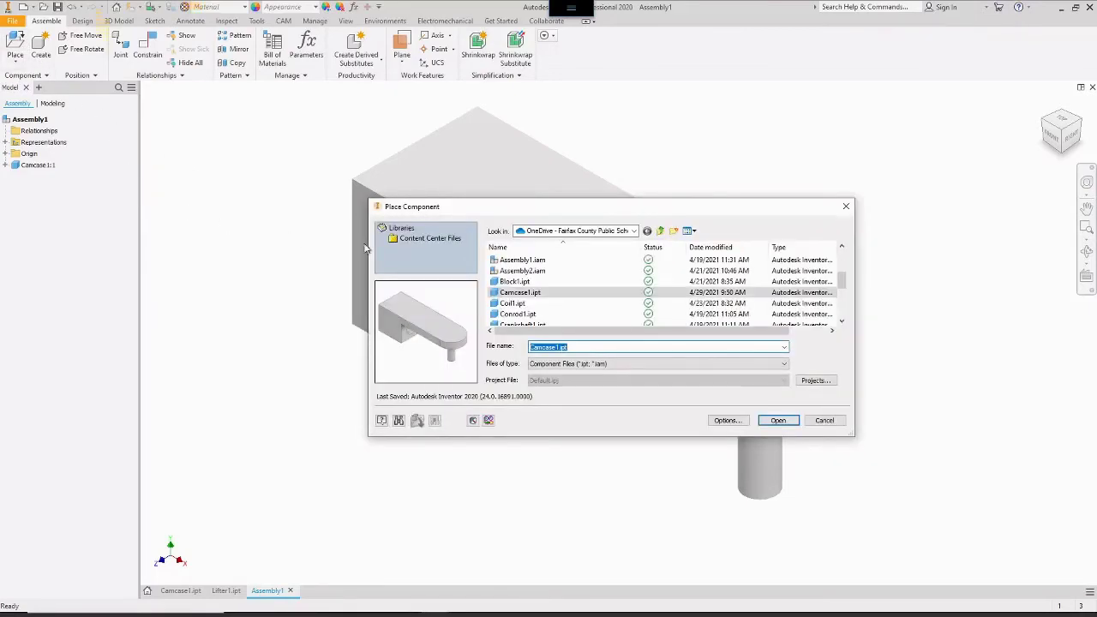
click(842, 321)
click(842, 322)
click(842, 322)
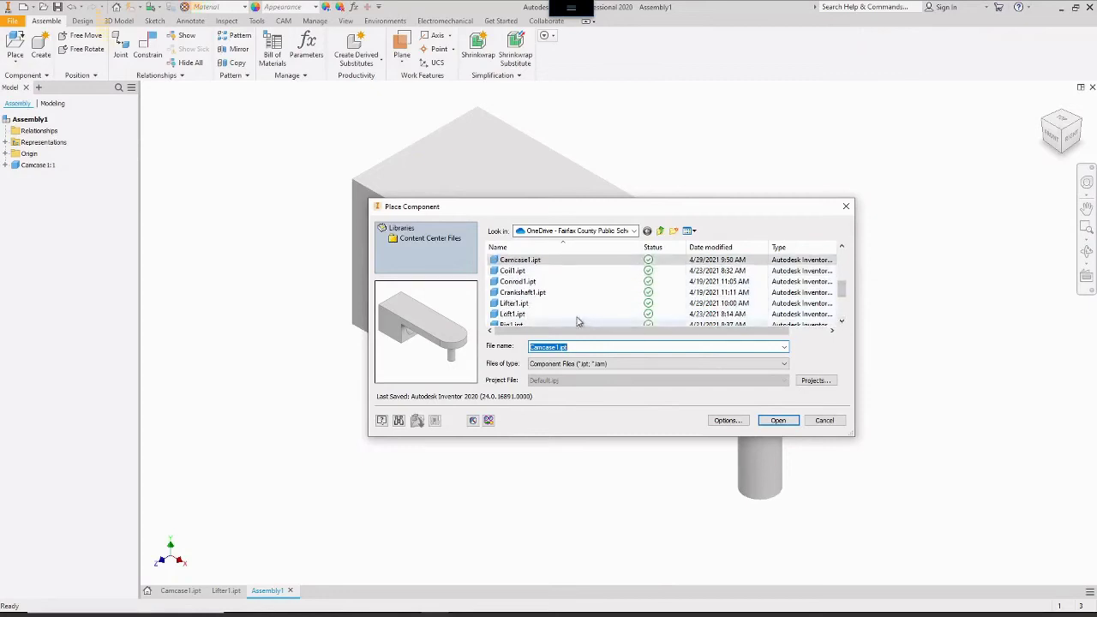
click(514, 304)
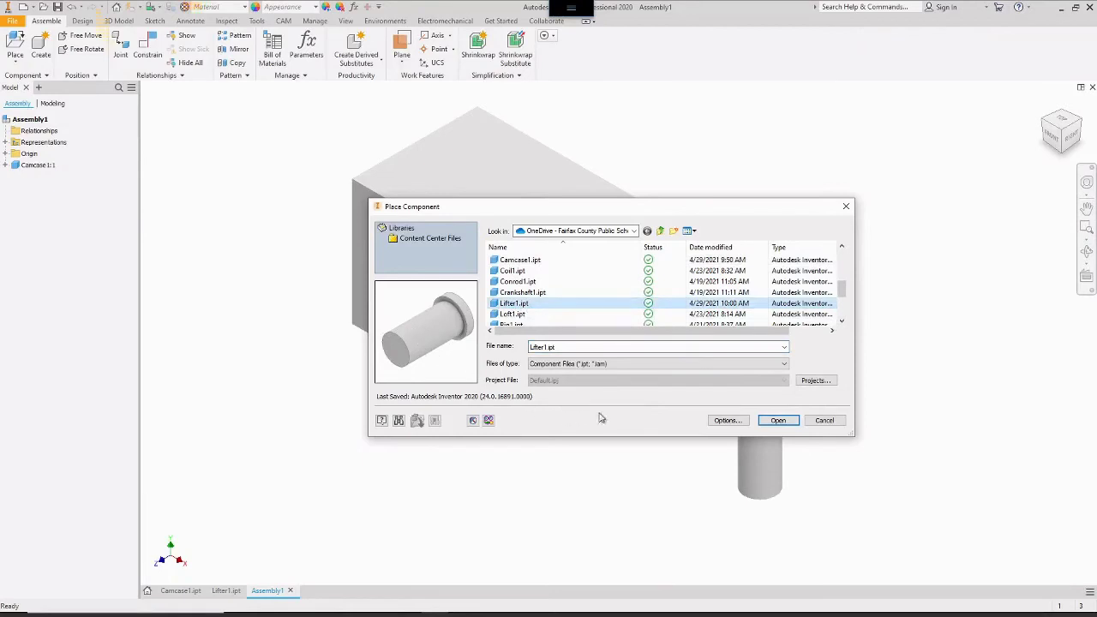
click(776, 420)
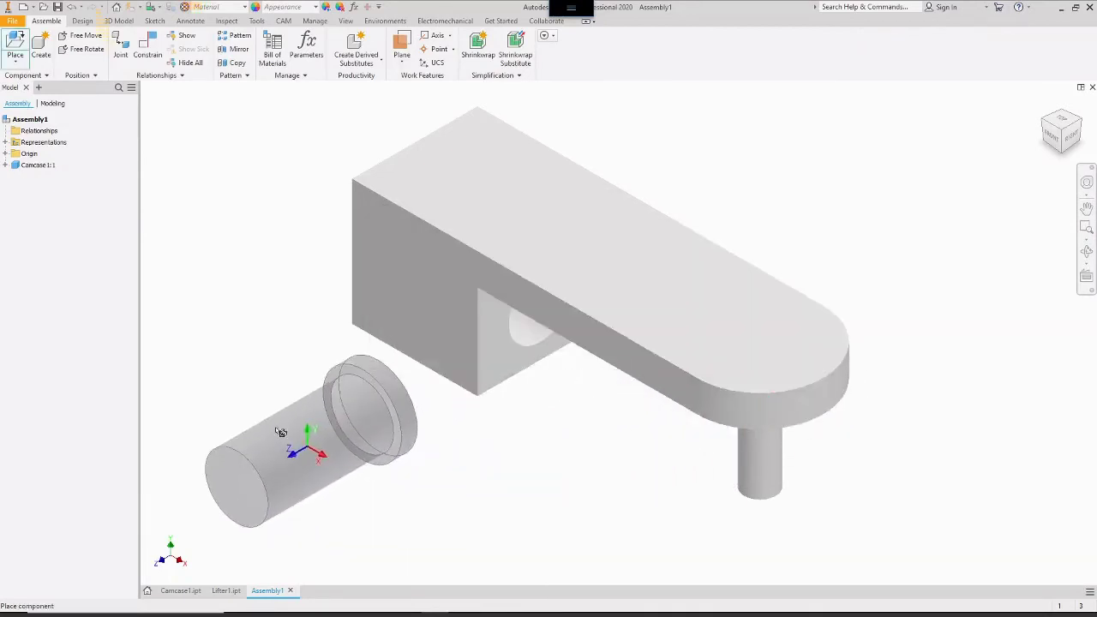
click(261, 410)
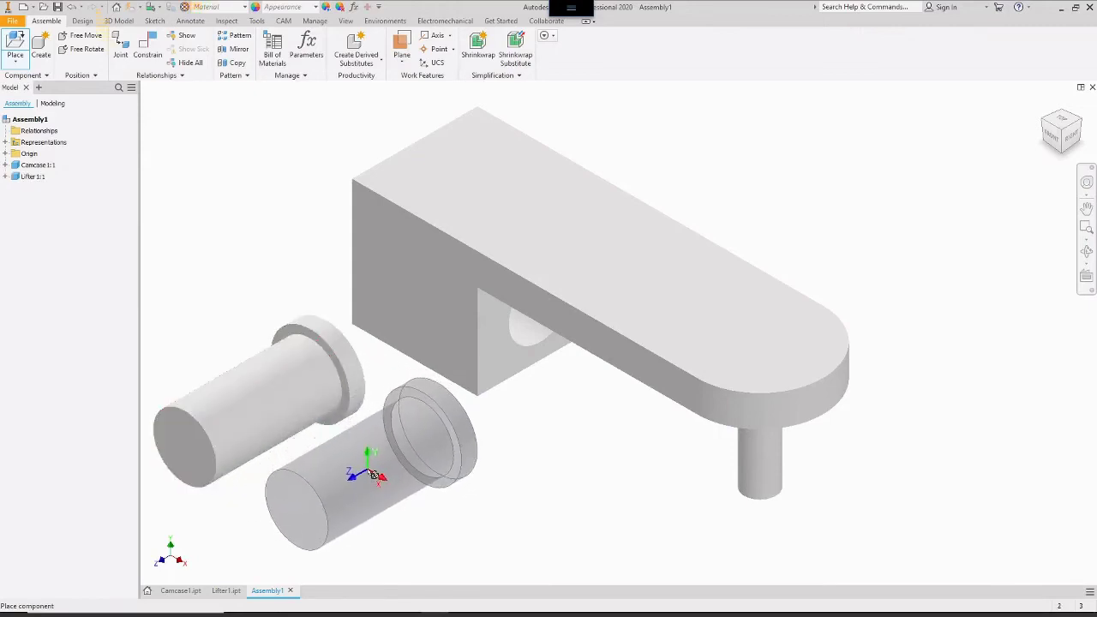
right_click(373, 473)
click(411, 473)
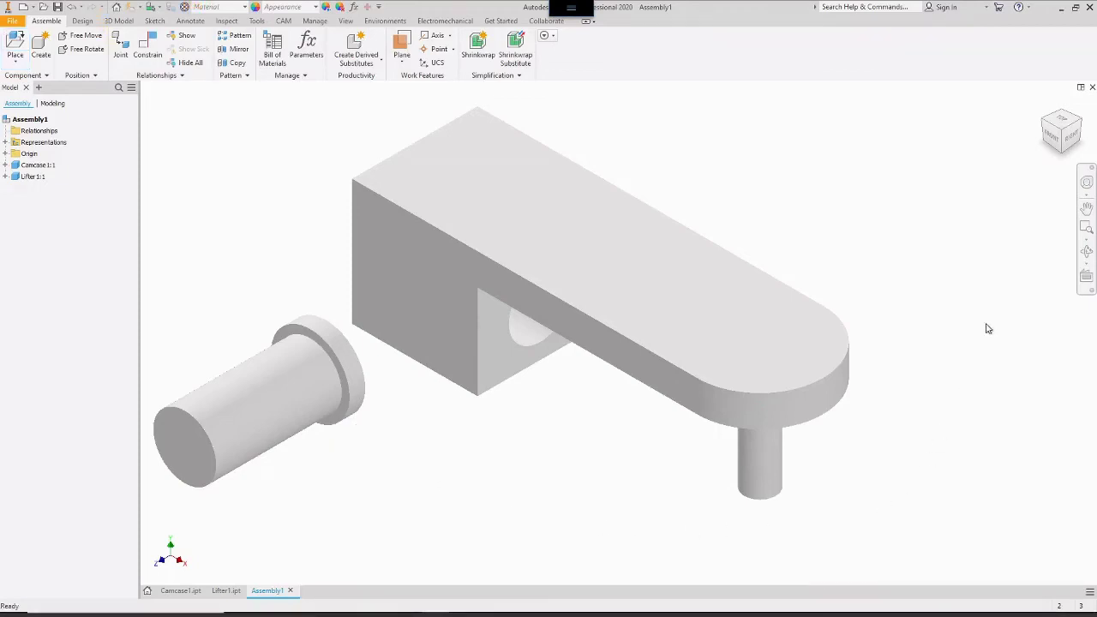
- Examine Camcase1 from its underside, with the block's round hole and the protruding pin facing the viewer
click(1087, 252)
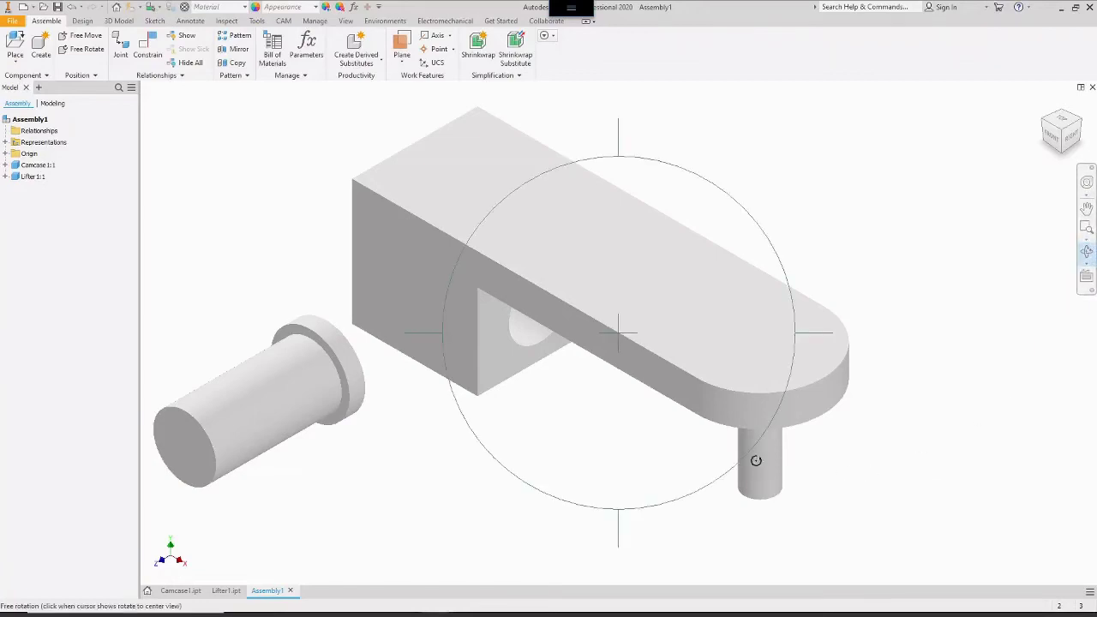
drag(534, 372, 558, 297)
drag(391, 274, 453, 194)
drag(524, 372, 549, 290)
drag(435, 227, 466, 183)
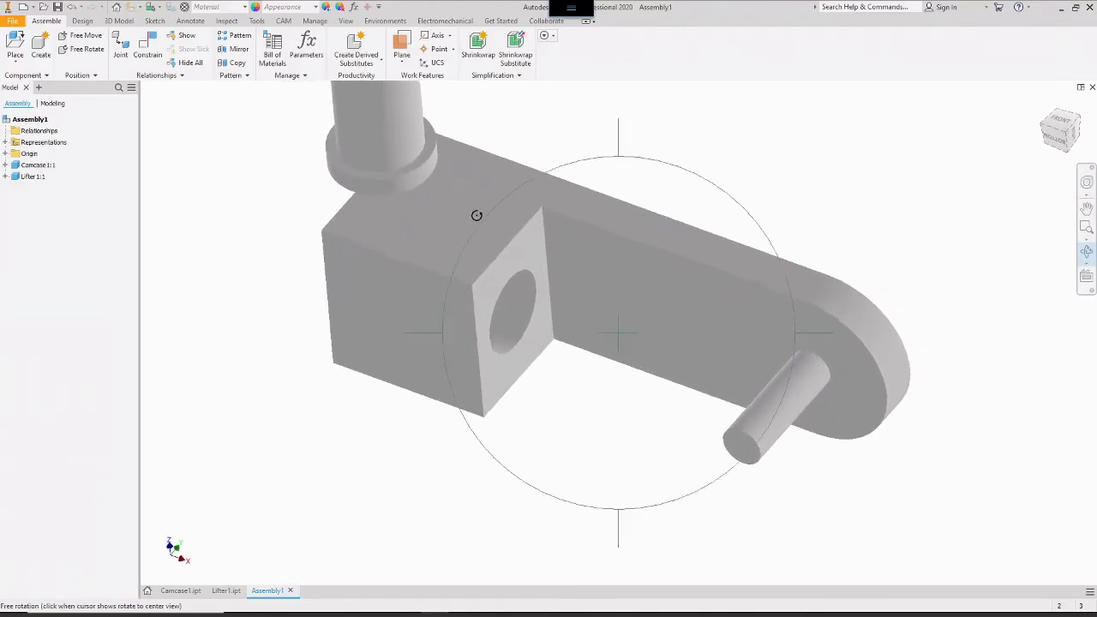
drag(498, 230, 492, 194)
mouse_move(694, 397)
mouse_down()
mouse_move(686, 412)
mouse_move(676, 388)
mouse_up()
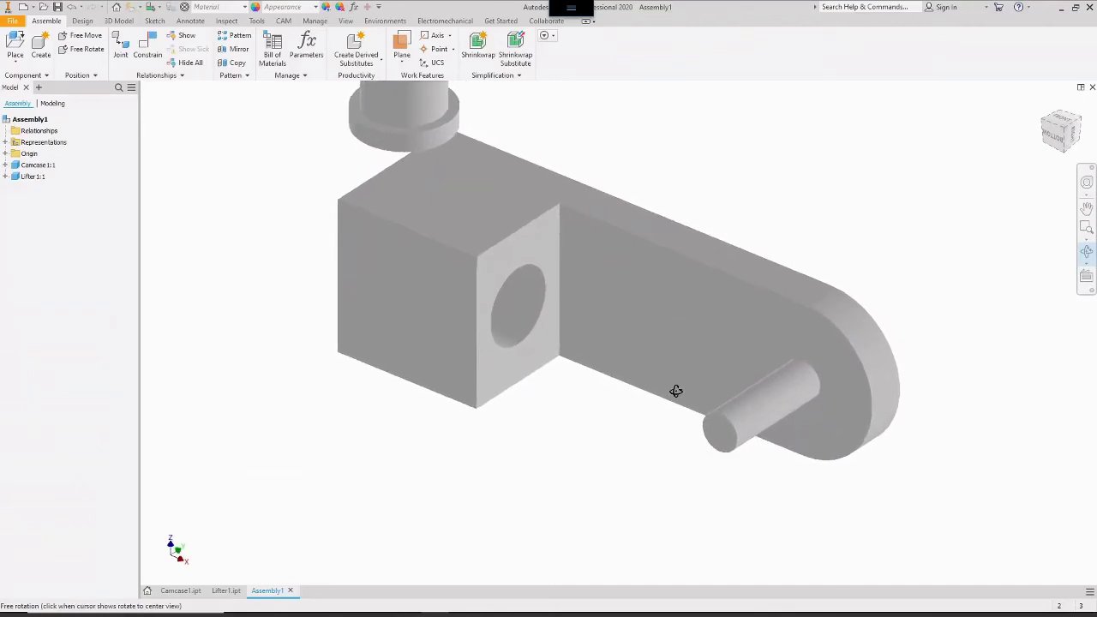
right_click(571, 439)
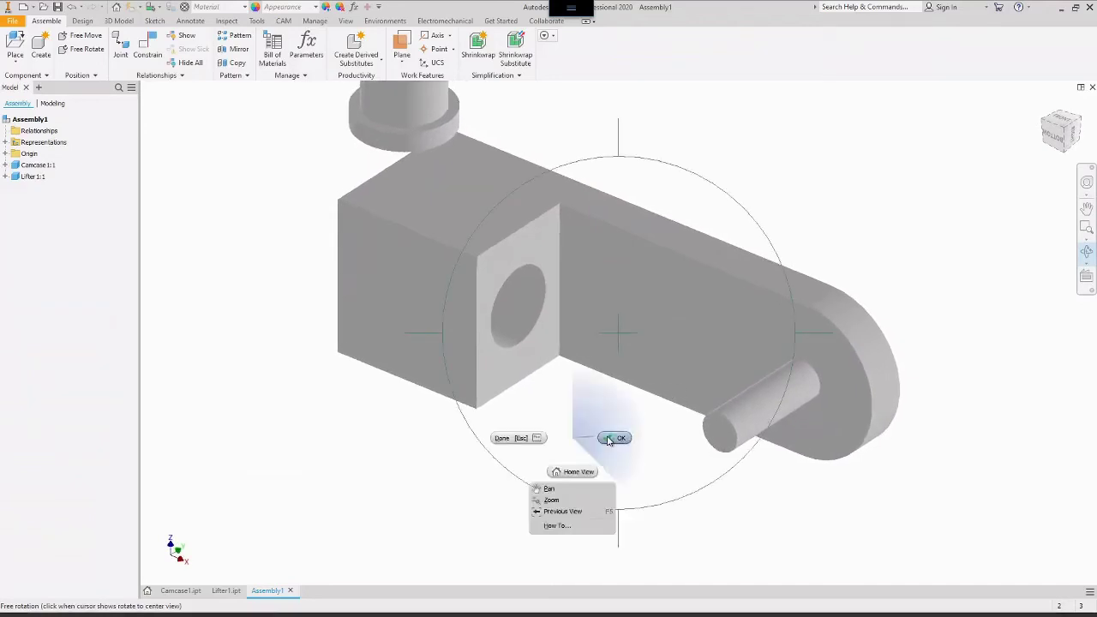
click(610, 439)
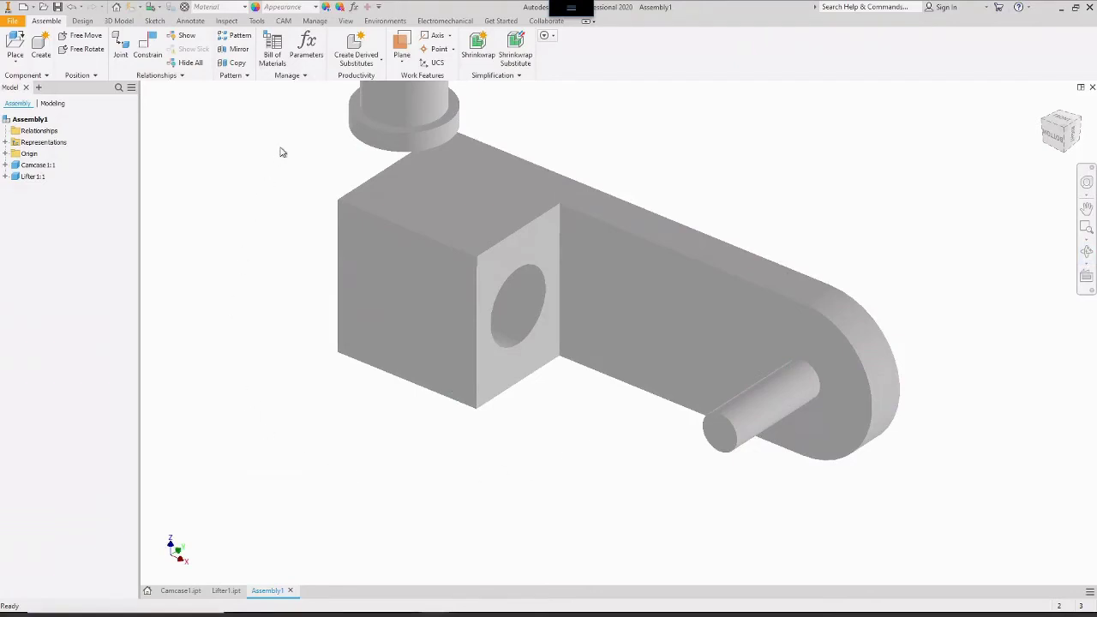
- Set the assembly's visual style to Shaded with Edges
click(345, 21)
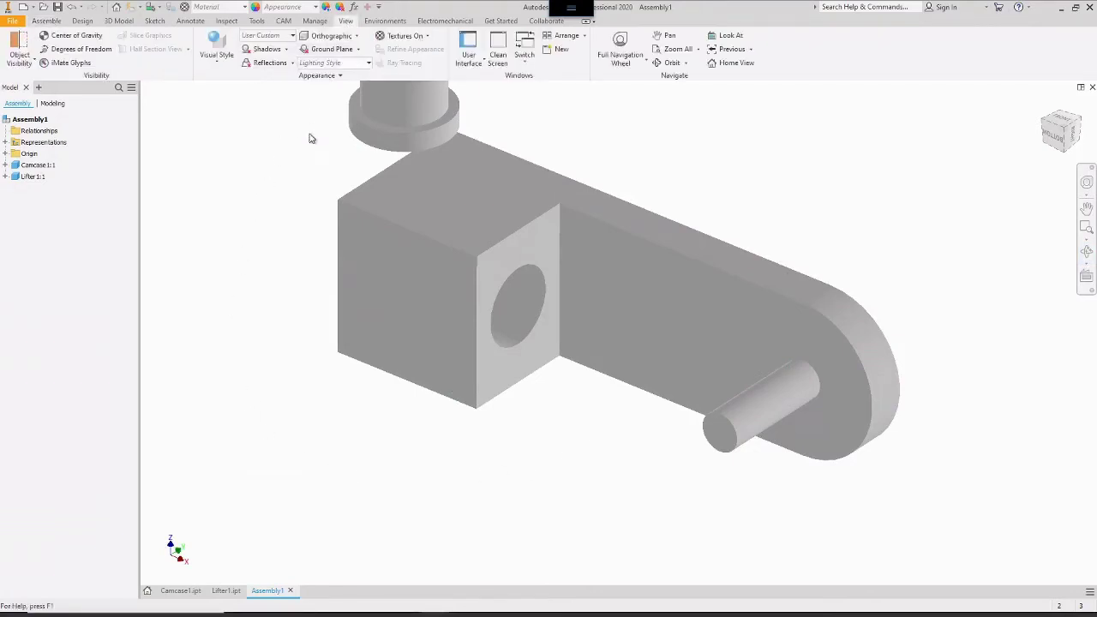
click(217, 62)
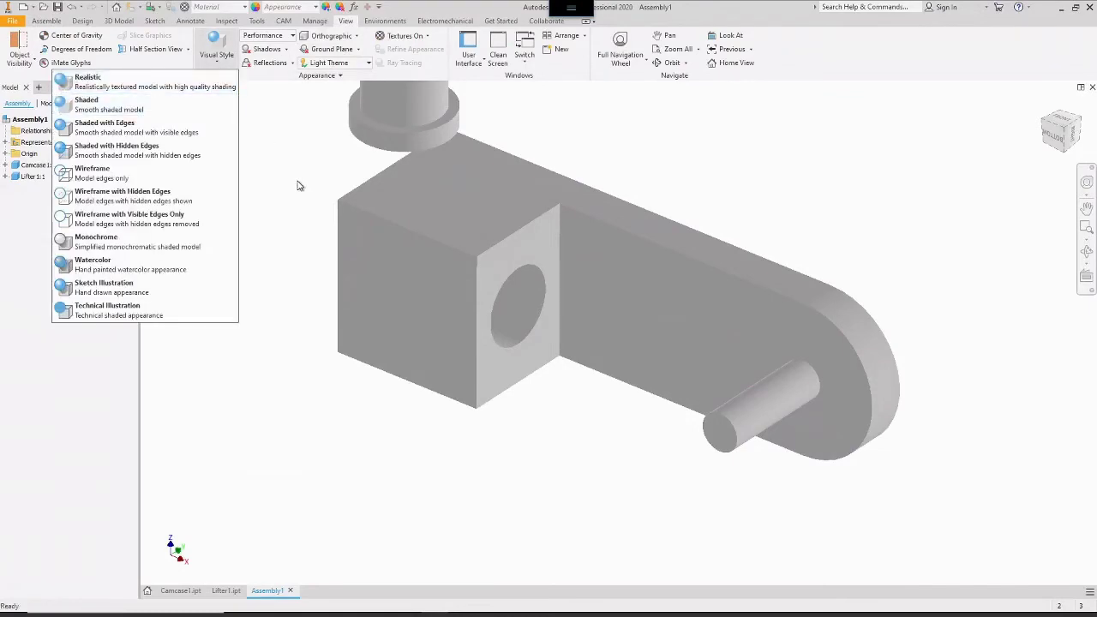
click(161, 129)
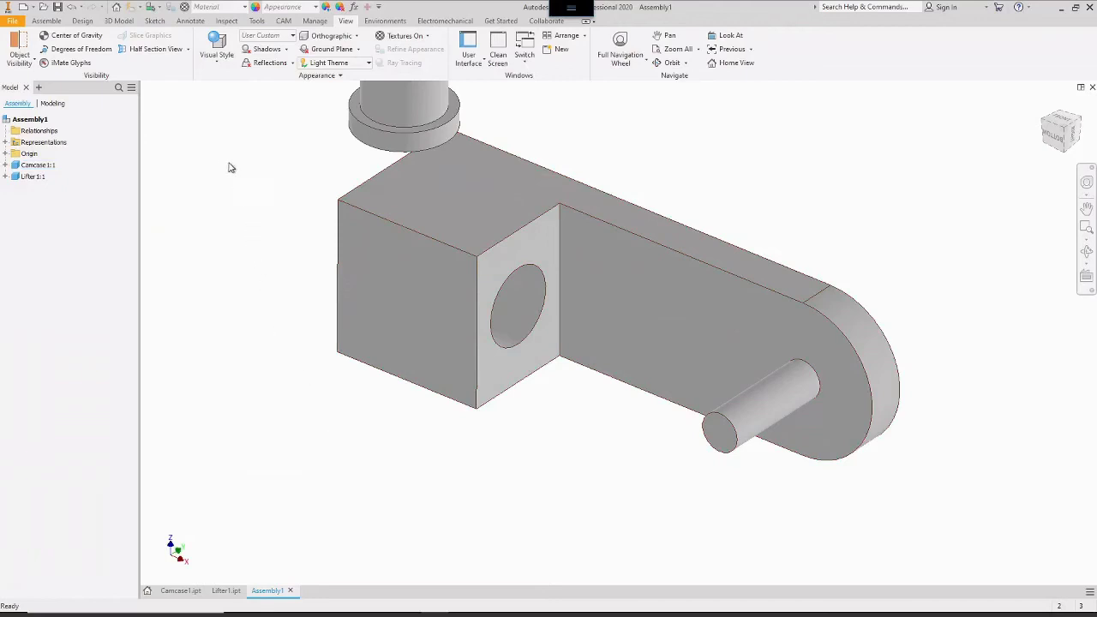
- Move the Lifter1 component away from Camcase1 into the open space in front of the block
click(47, 20)
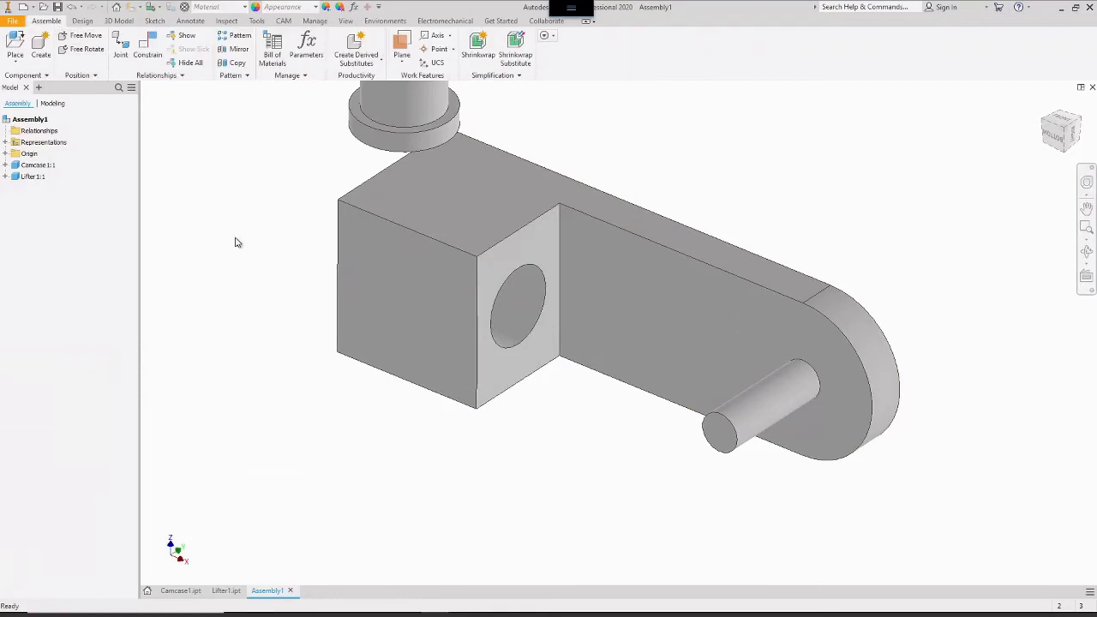
drag(371, 108, 379, 126)
drag(324, 184, 268, 465)
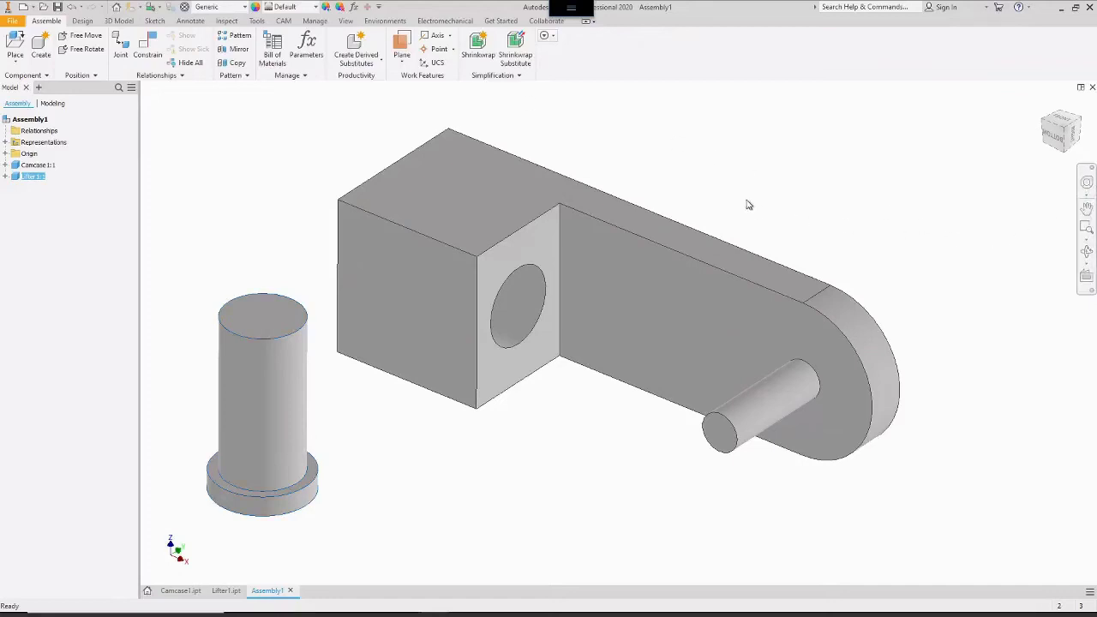
click(1087, 208)
drag(797, 198, 948, 238)
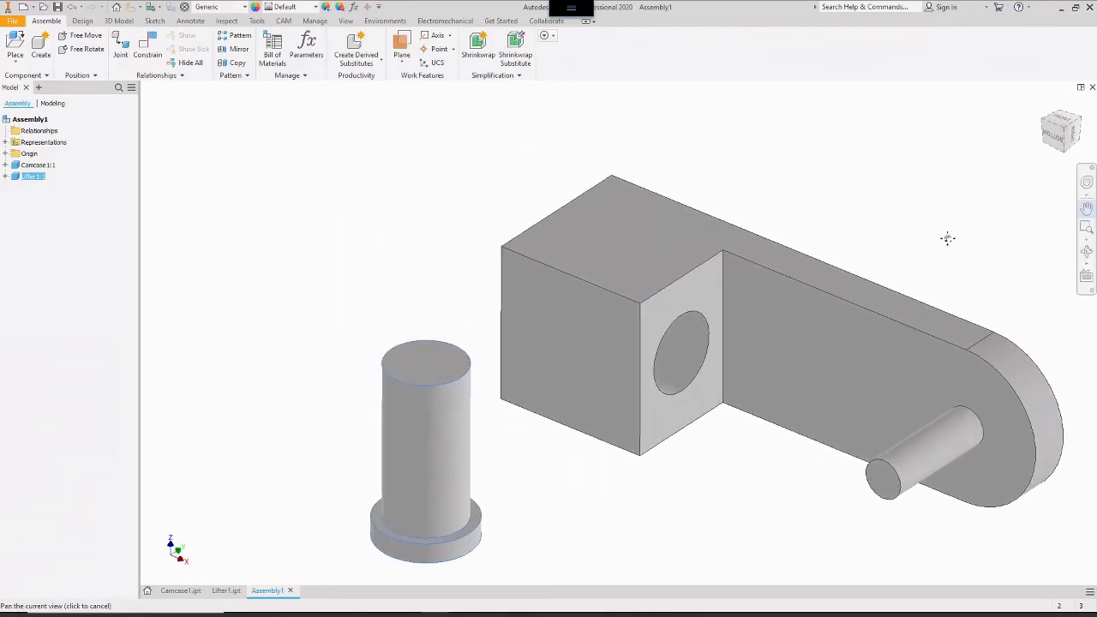
right_click(900, 203)
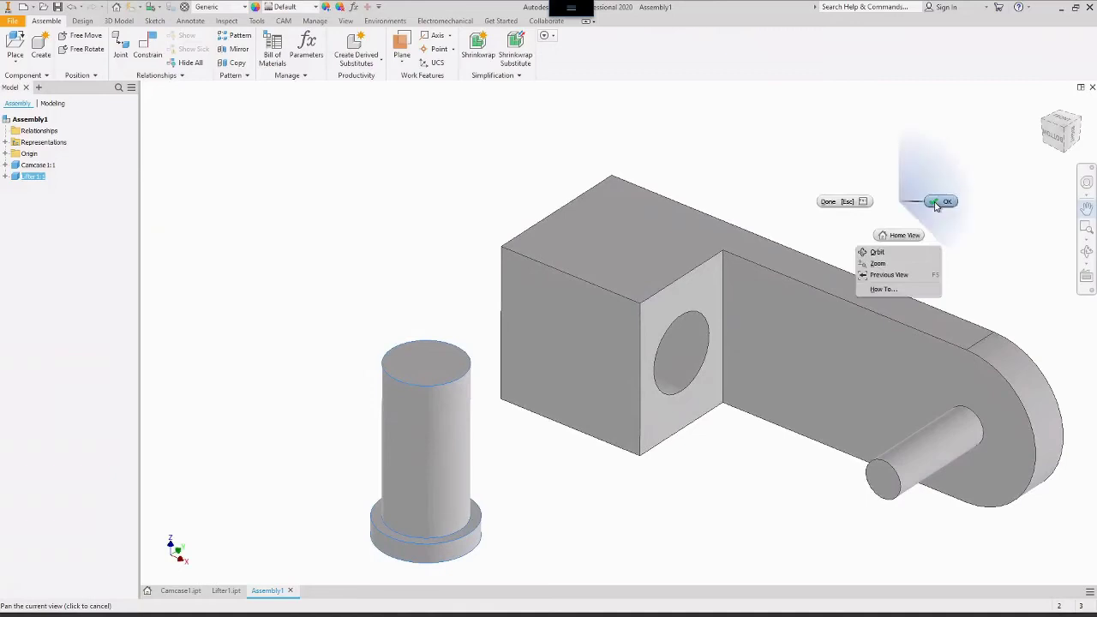
click(940, 206)
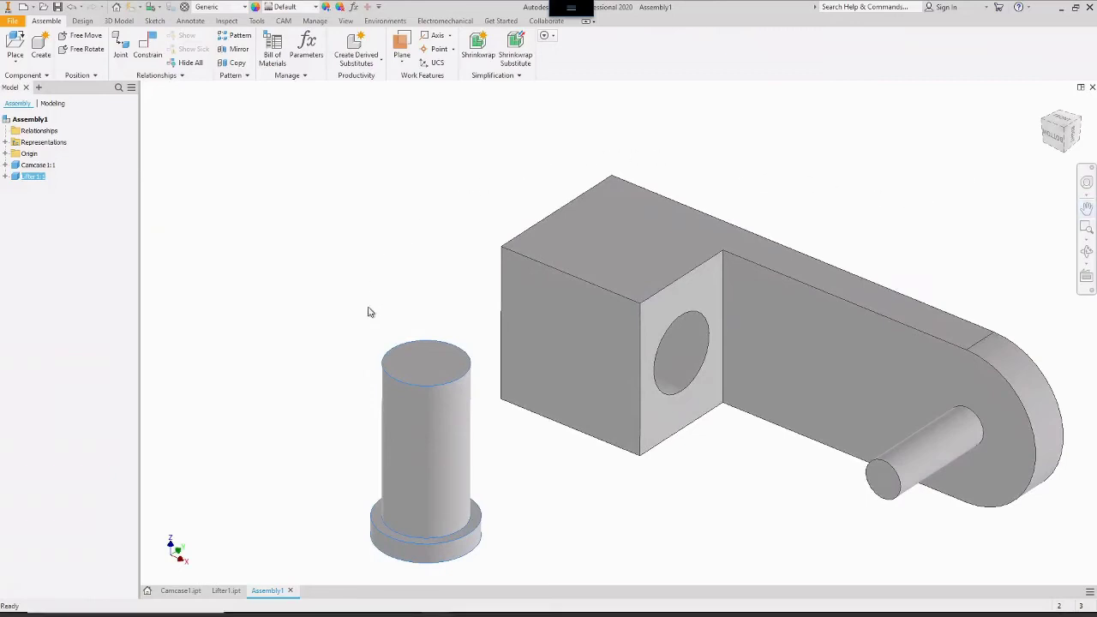
drag(425, 447, 392, 389)
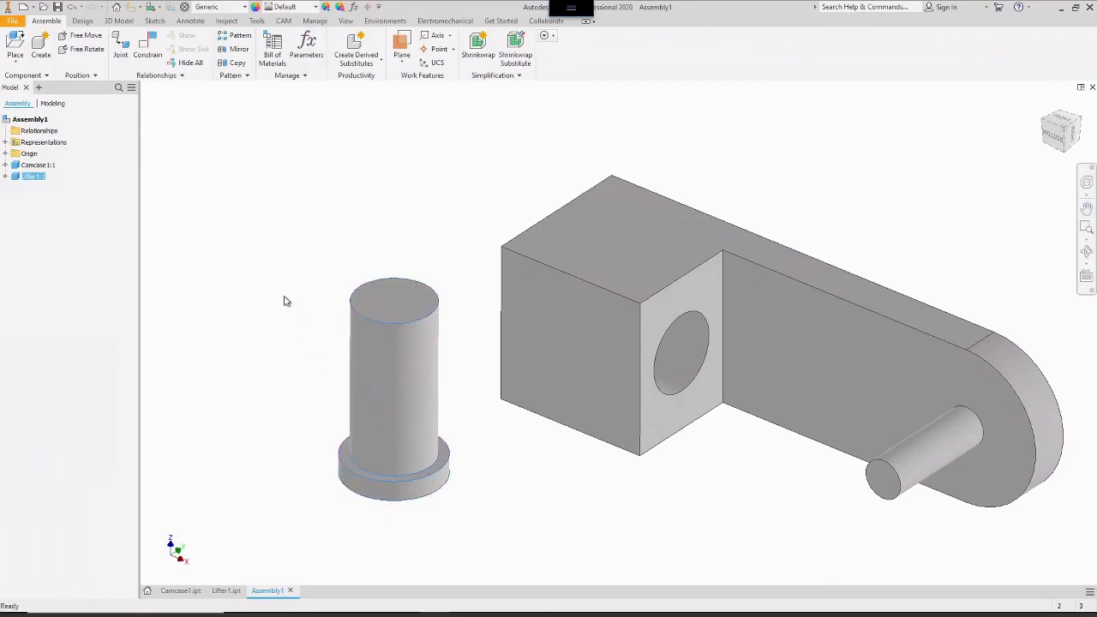
- Free-rotate Lifter1 until it lies roughly parallel to the block's hole, with its flange on the outer end
click(93, 52)
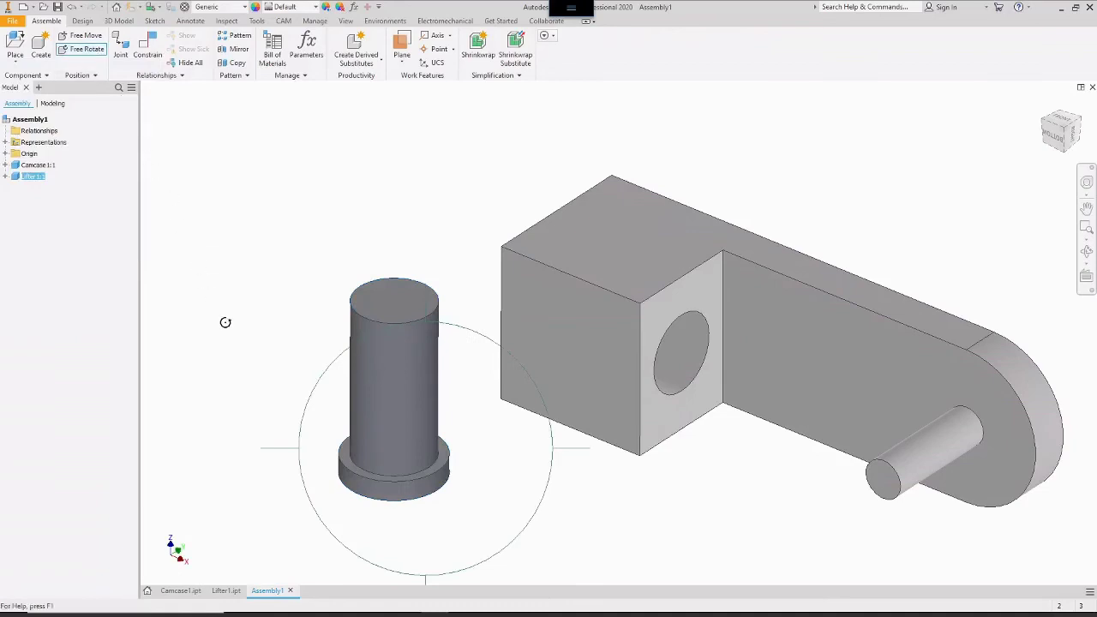
mouse_move(435, 452)
mouse_down()
mouse_move(435, 440)
mouse_move(426, 454)
mouse_up()
drag(381, 350, 291, 361)
drag(463, 467, 533, 378)
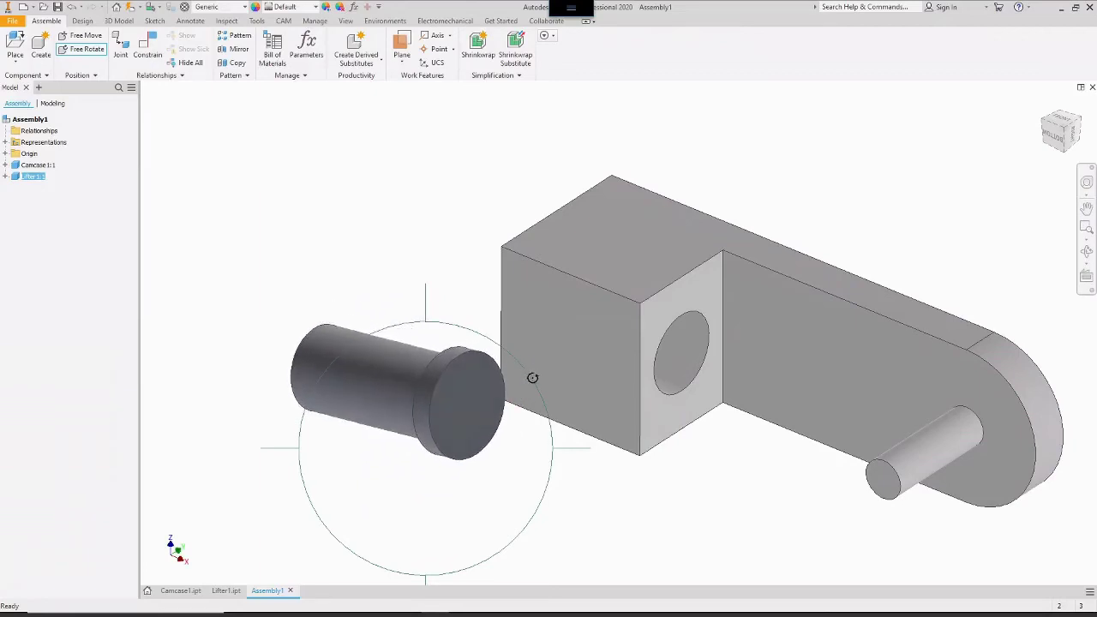
right_click(467, 500)
click(516, 501)
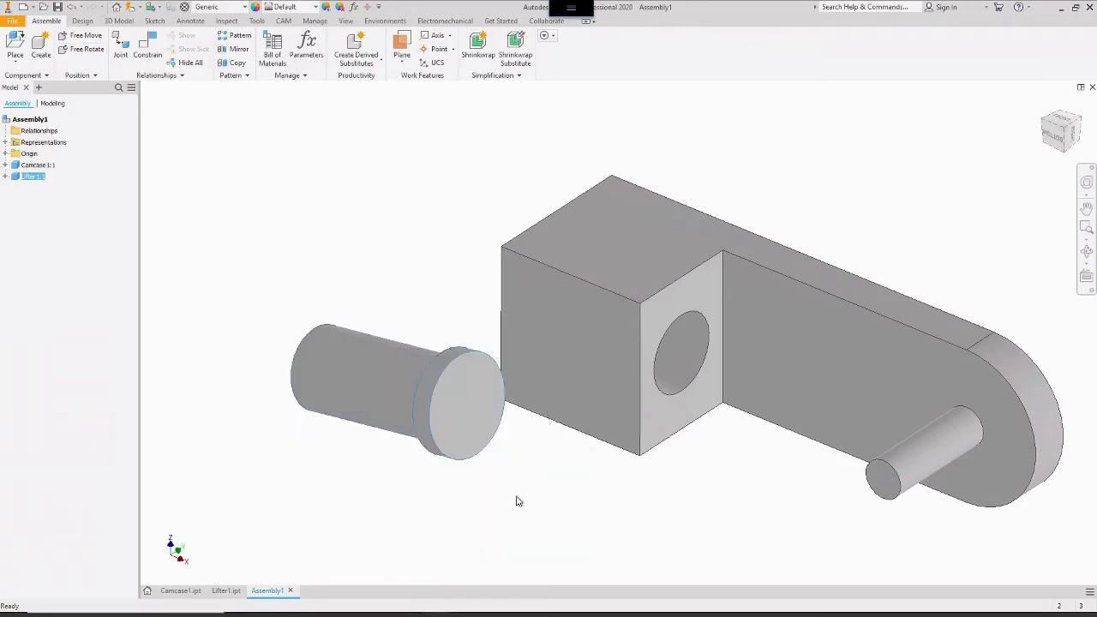
click(350, 490)
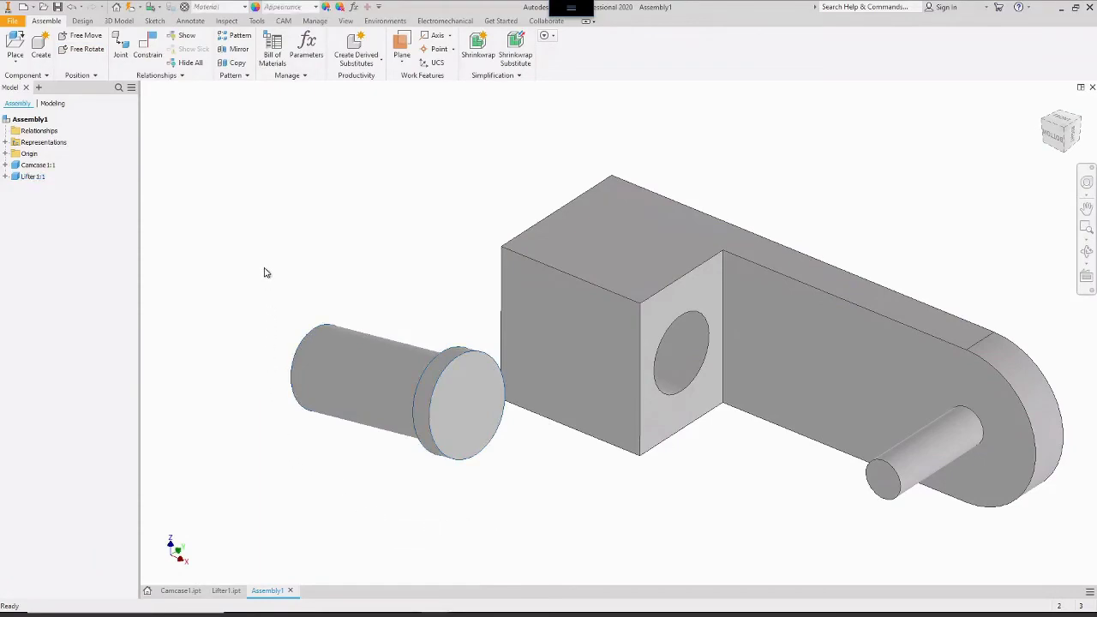
- Mate the lifter's cylinder axis to the Camcase1 hole axis with 0.000 in offset, and slide the lifter partway out of the hole
click(150, 58)
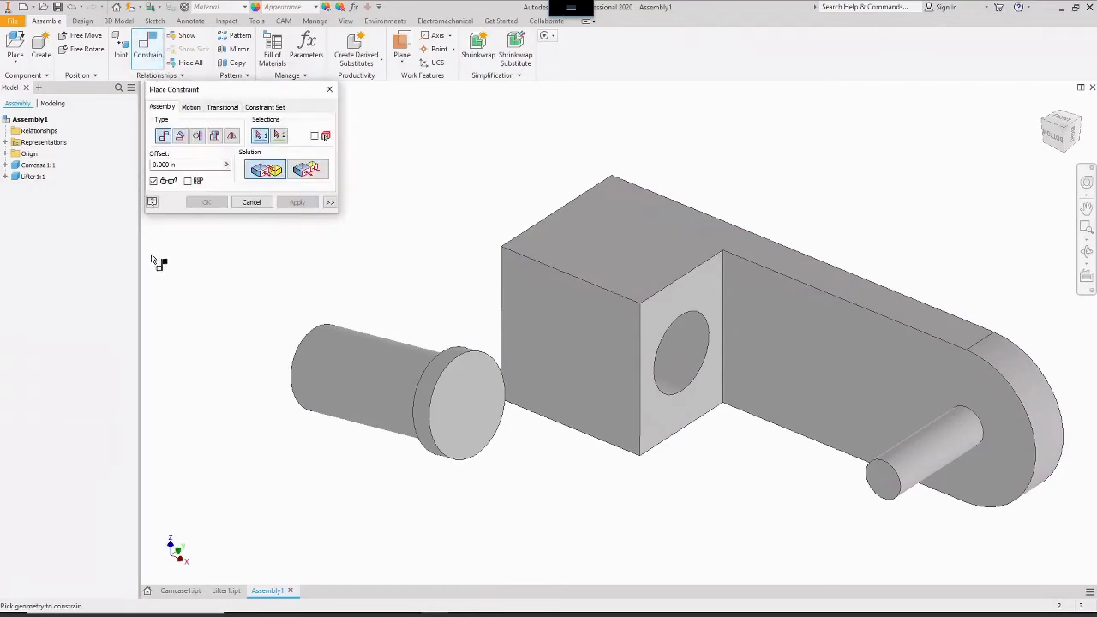
click(400, 395)
click(681, 364)
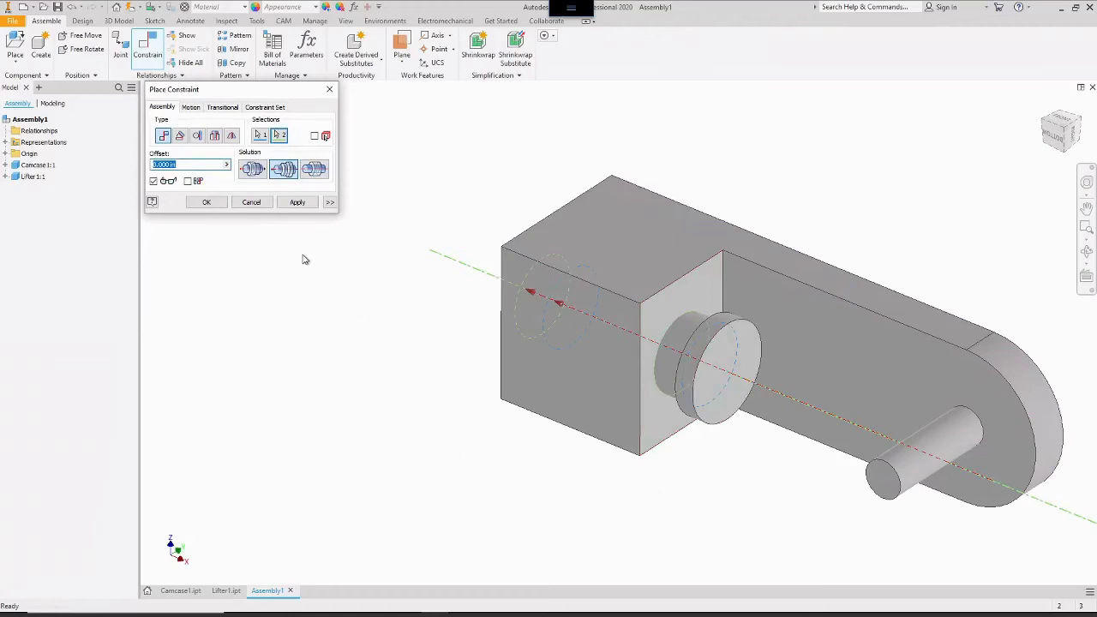
click(207, 202)
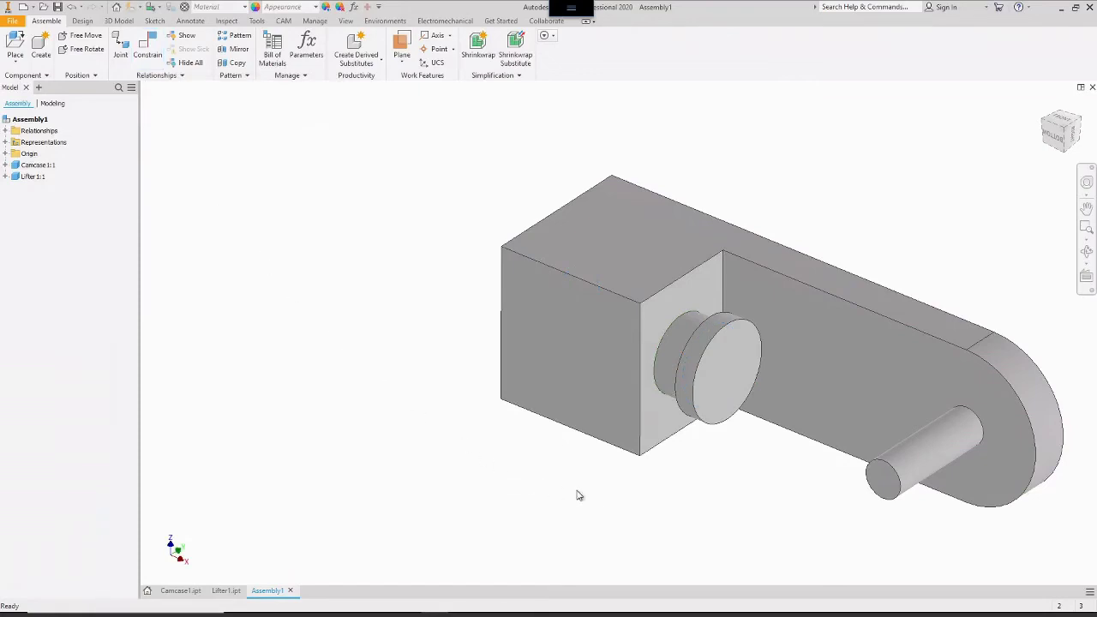
drag(723, 382, 754, 429)
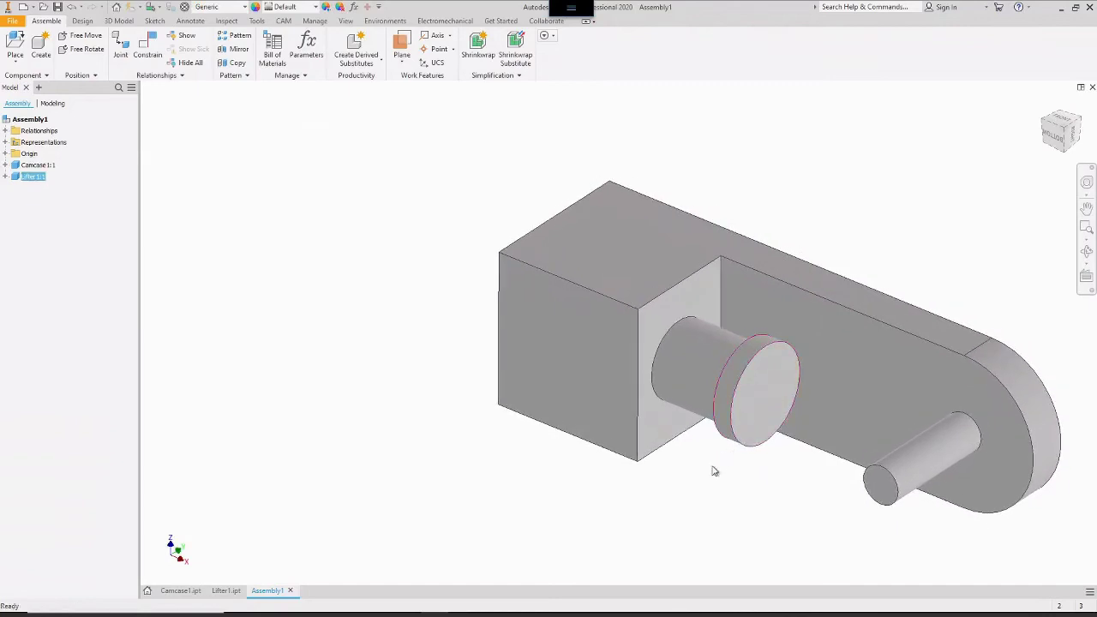
click(437, 430)
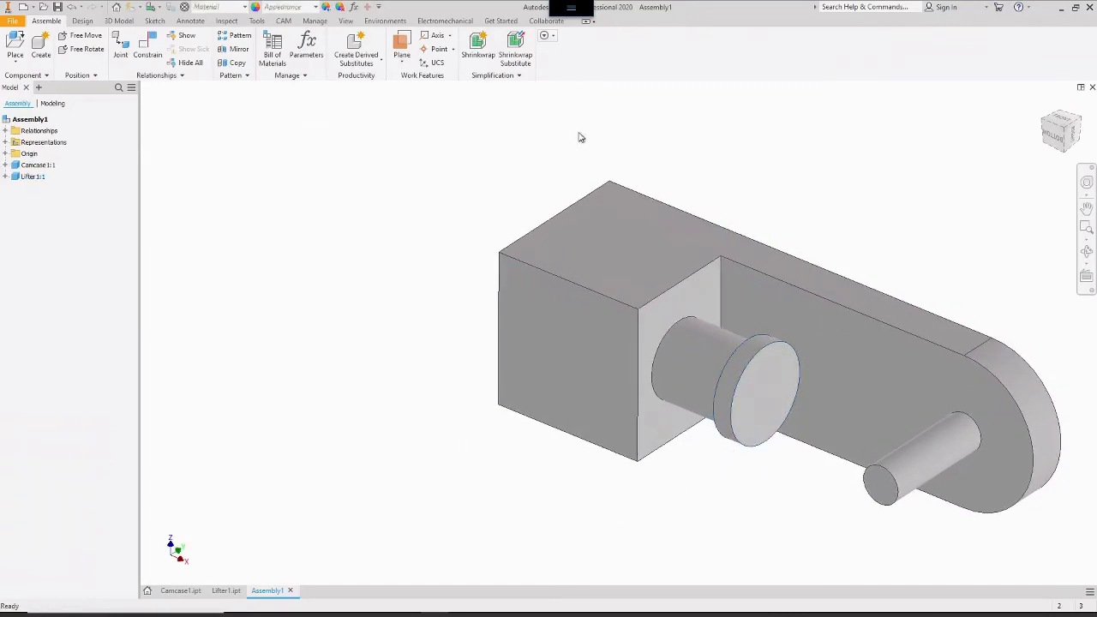
- Ground the Camcase1 component and slide the lifter slightly farther out along its hole
click(1087, 209)
drag(981, 239, 844, 204)
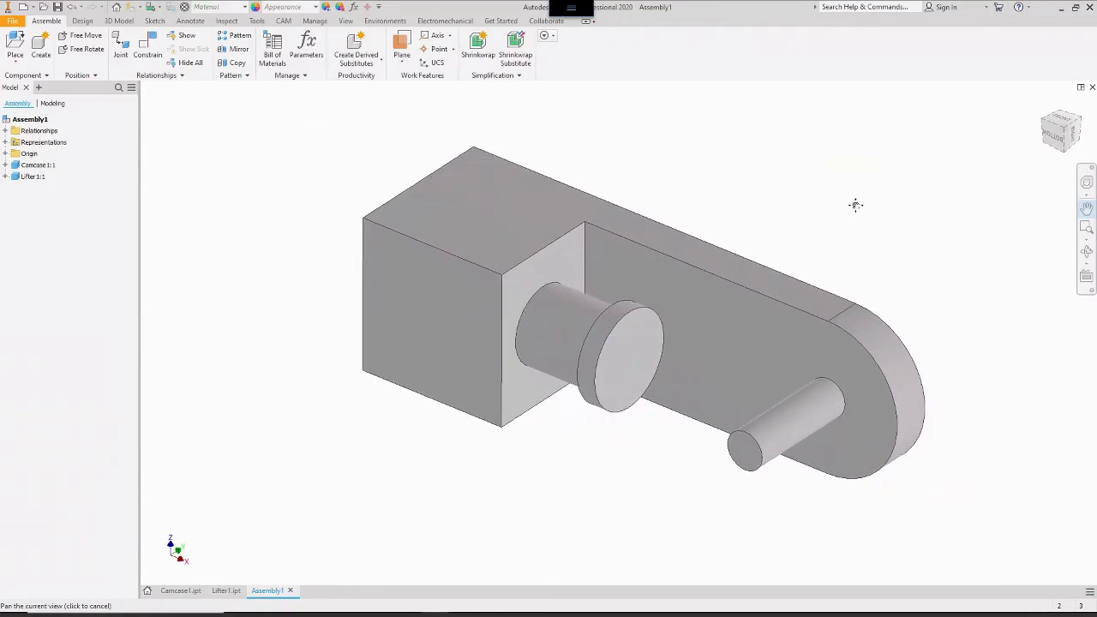
right_click(861, 210)
click(896, 209)
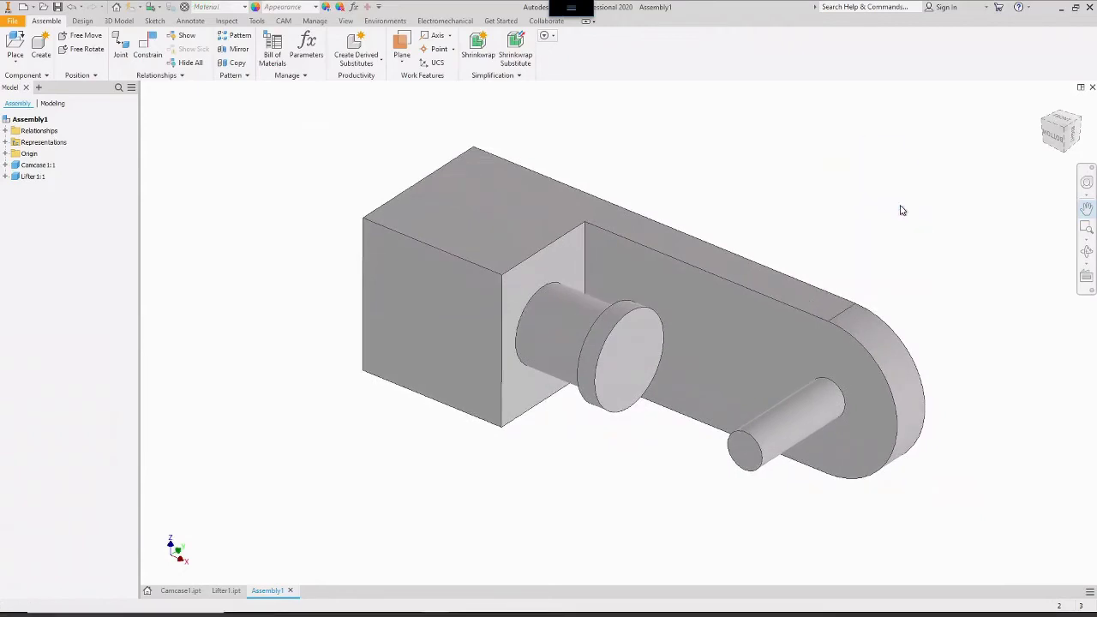
right_click(457, 221)
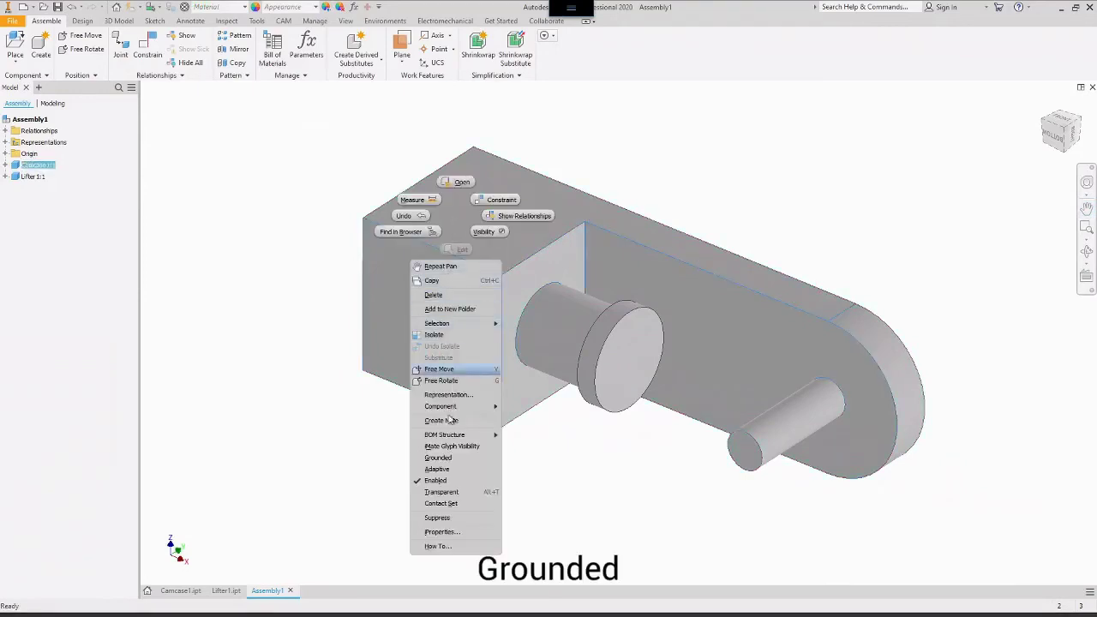
click(456, 459)
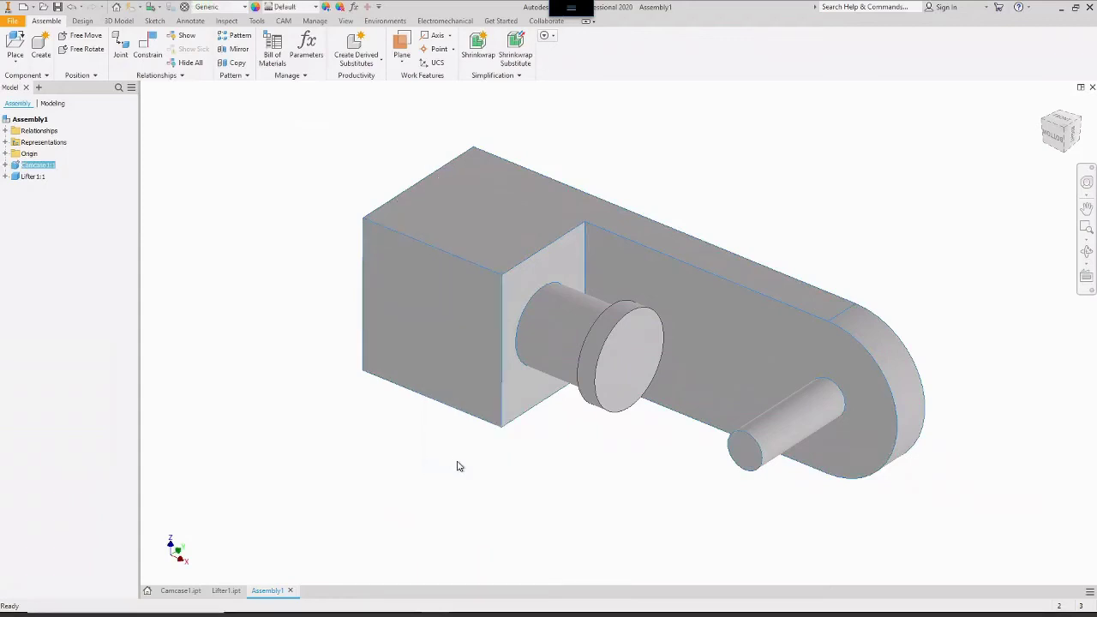
click(623, 473)
mouse_move(626, 360)
mouse_down()
mouse_move(717, 407)
mouse_move(626, 367)
mouse_up()
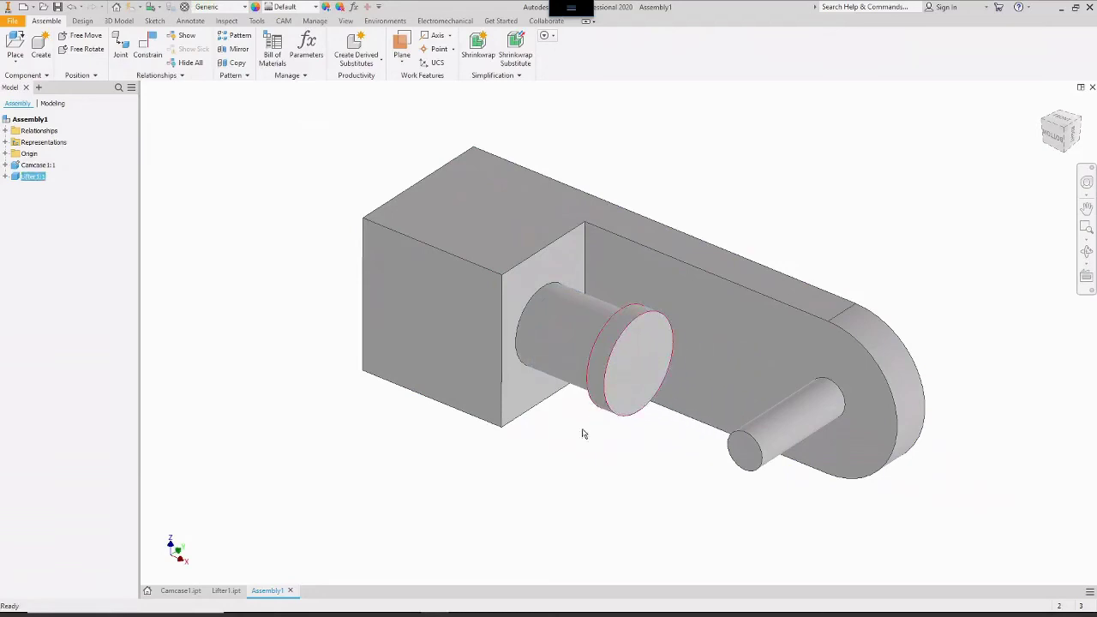
click(557, 471)
- Start the Disc Cam component generator and save the assembly as Assembly3 when required
click(82, 22)
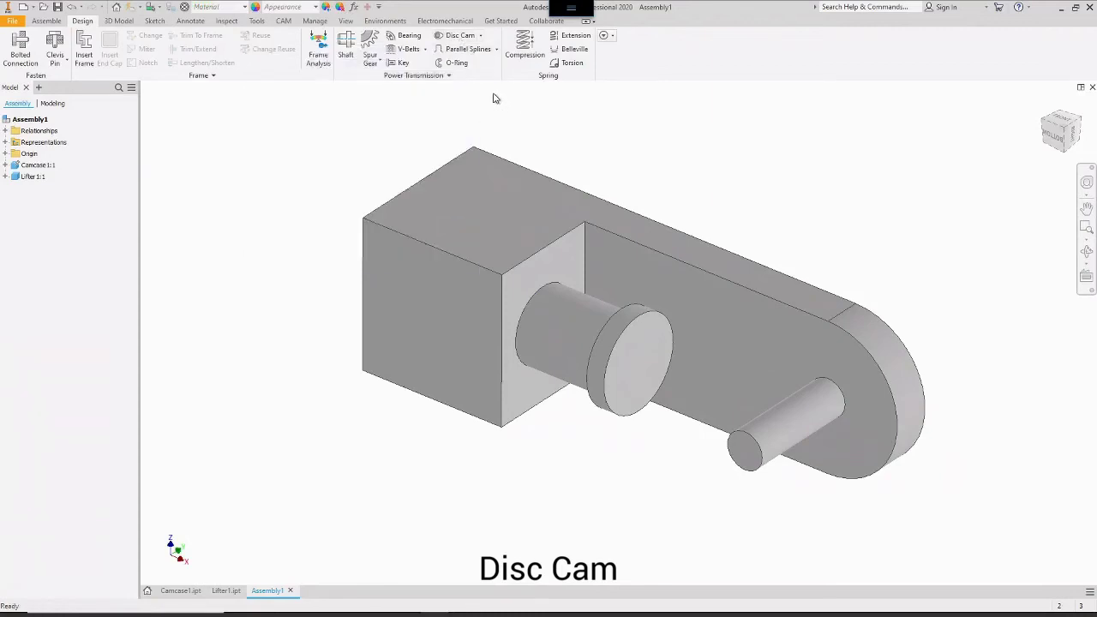
click(481, 37)
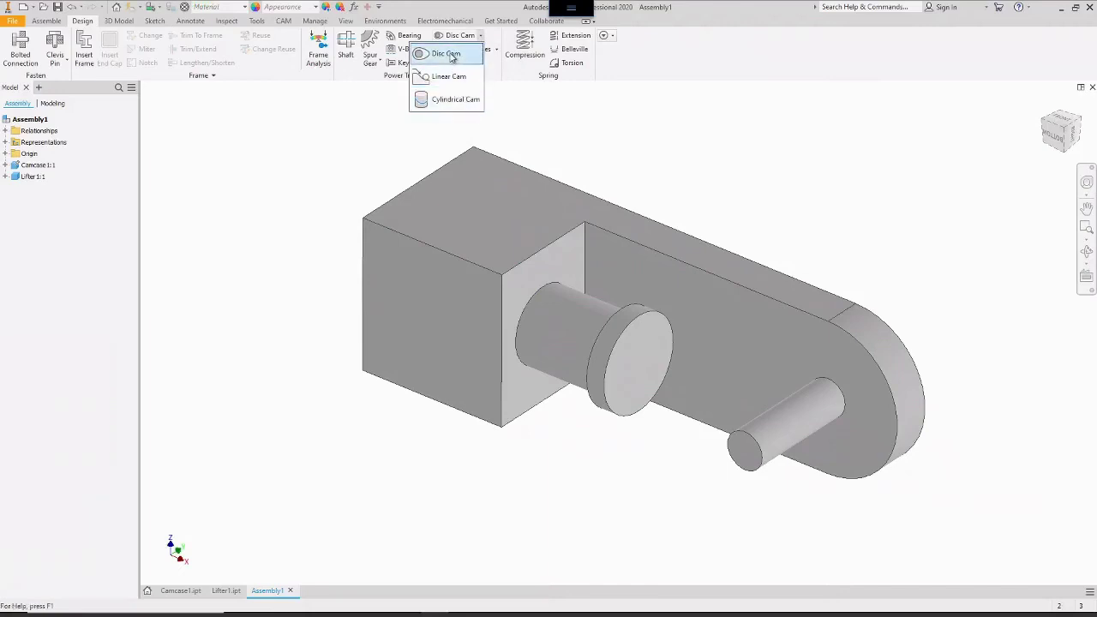
click(452, 57)
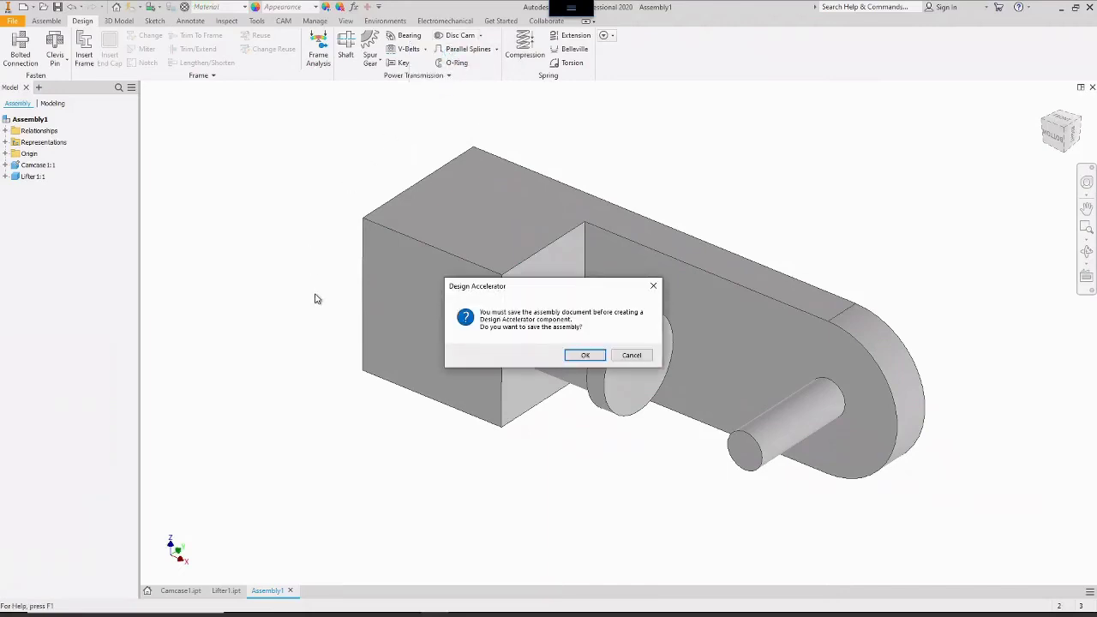
click(584, 356)
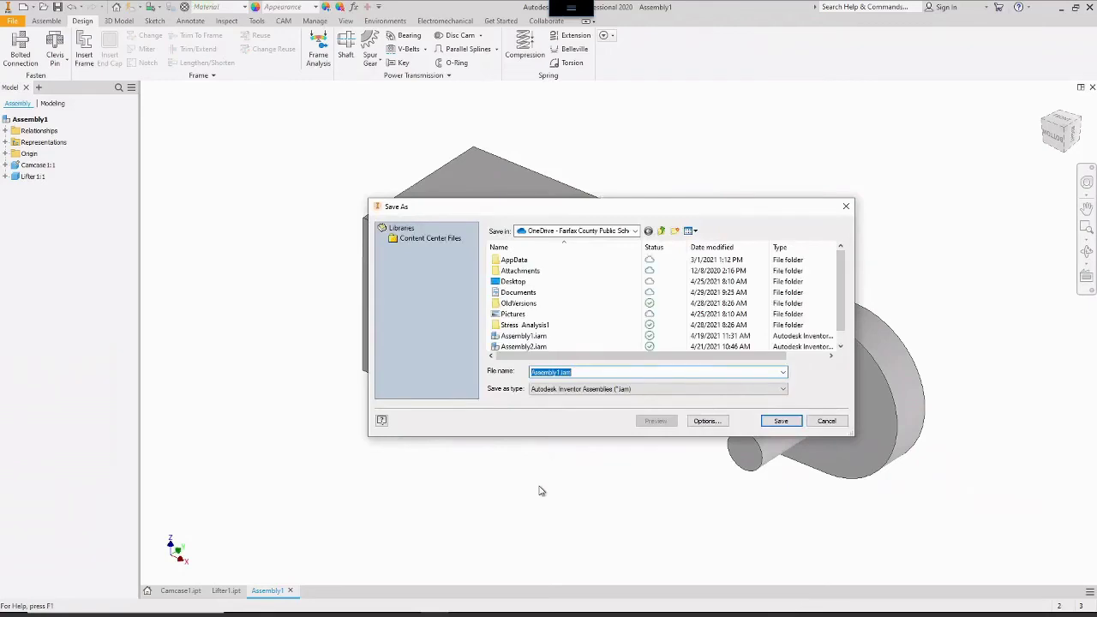
key(BackSpace)
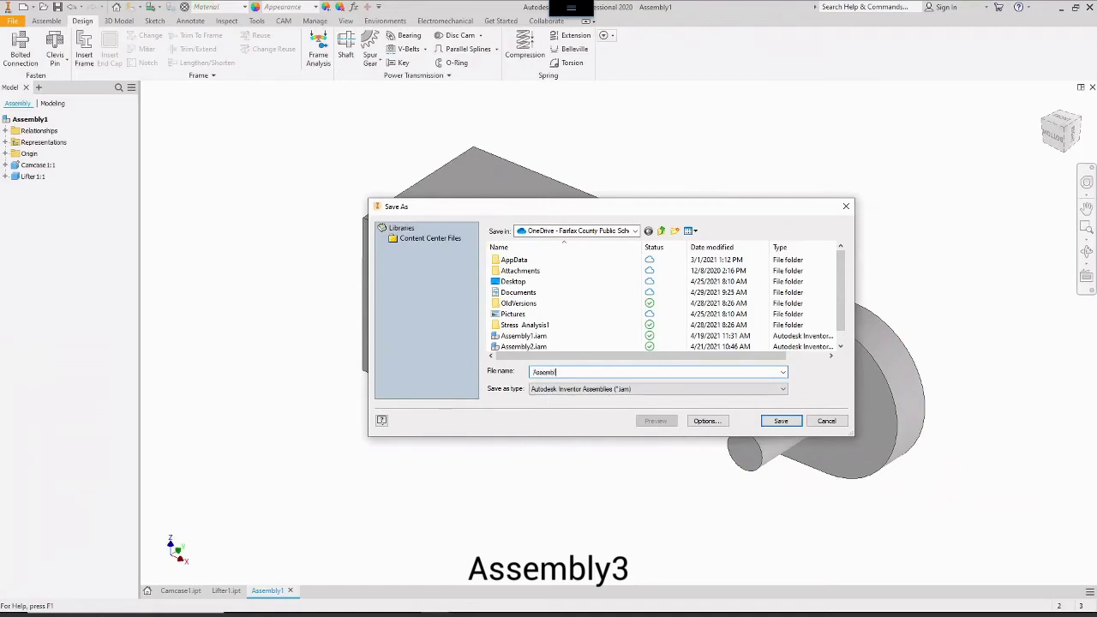
text(3)
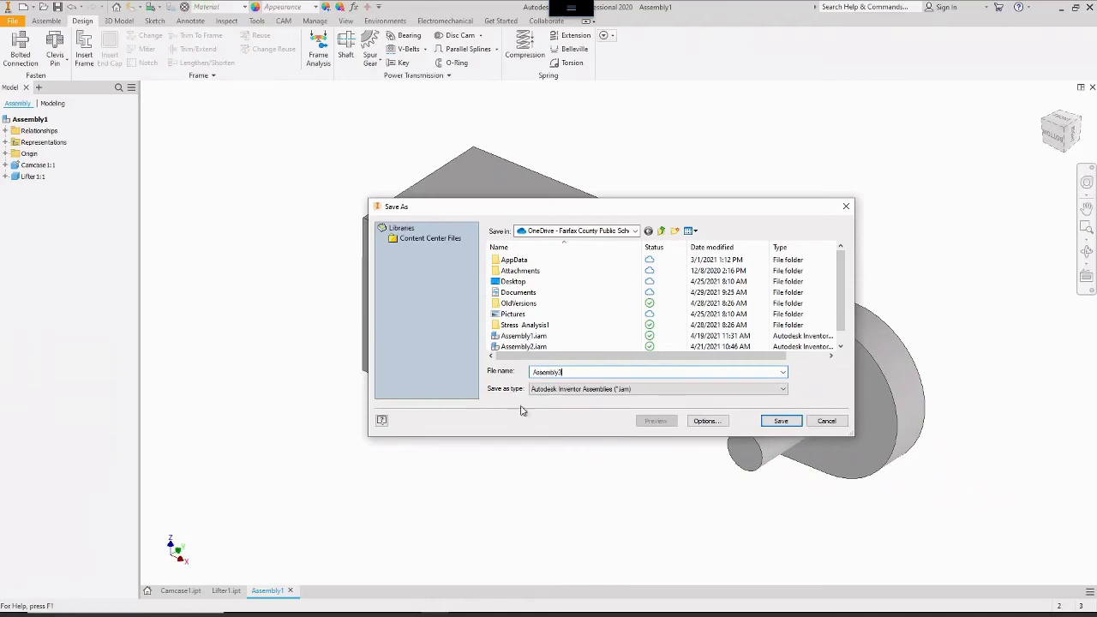
click(781, 422)
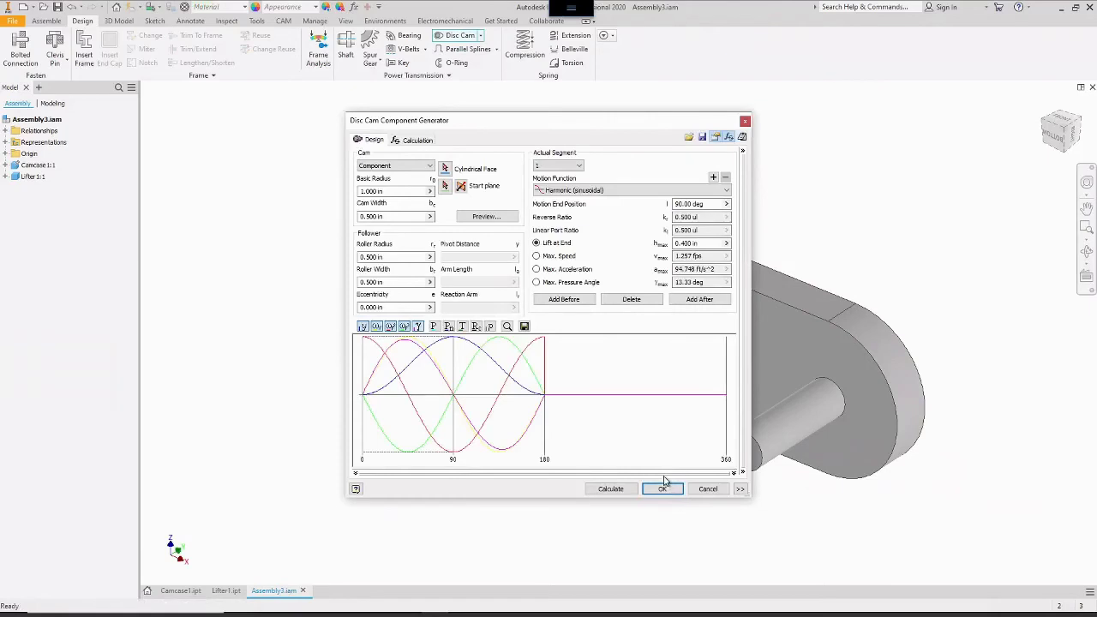
- Set the disc cam follower's roller radius to 2.0 in and calculate the cam
click(663, 488)
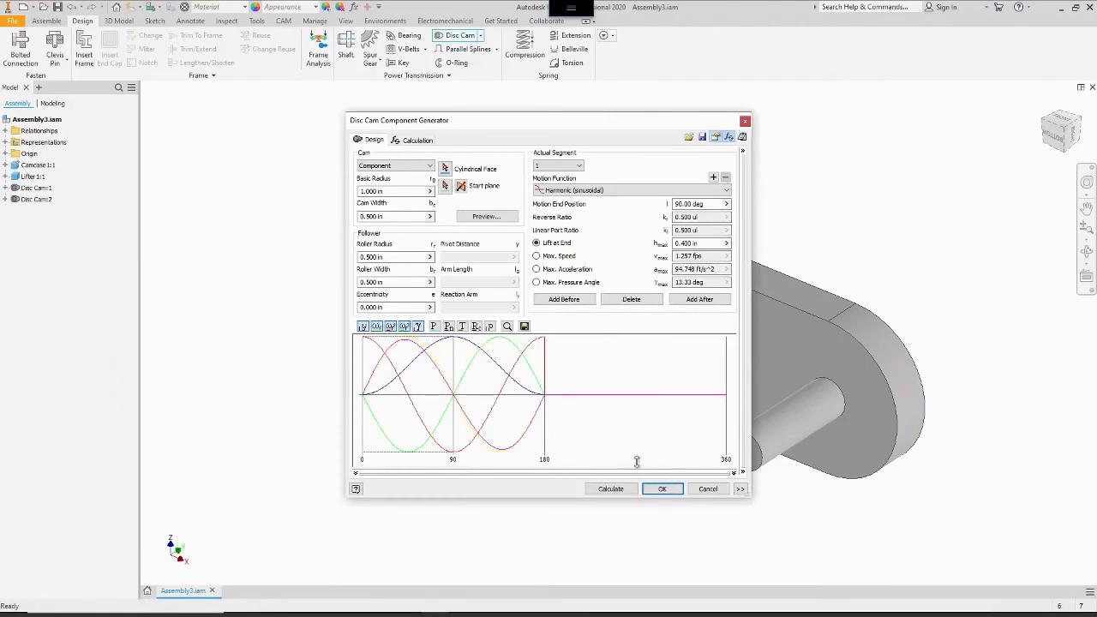
click(374, 258)
key(BackSpace)
key(BackSpace)
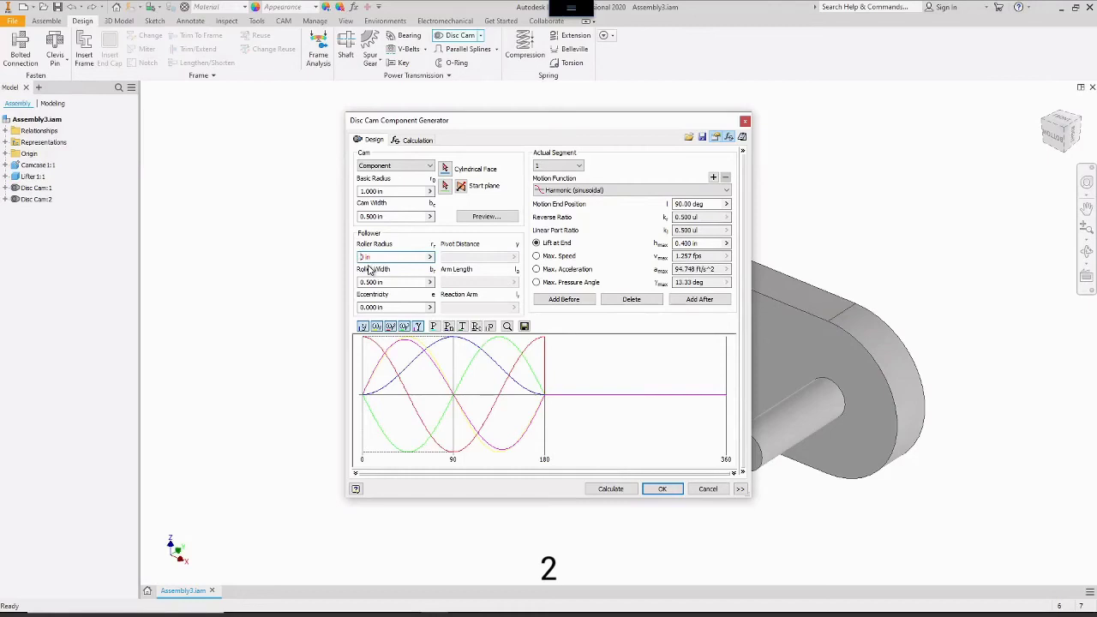
text(2)
click(612, 490)
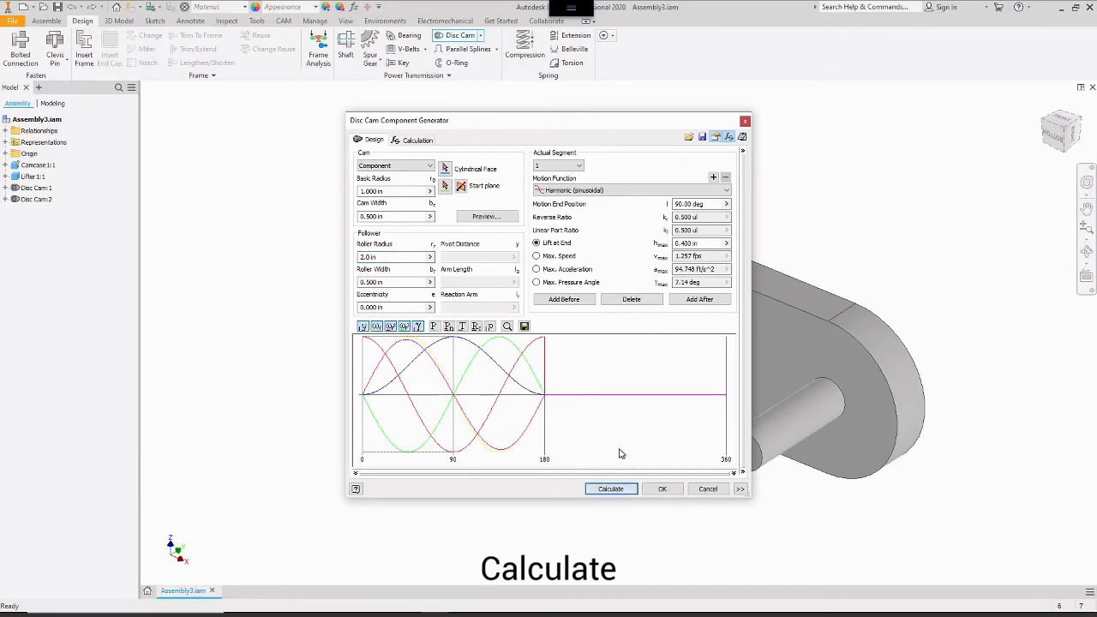
- Generate the disc cam with the default file names and place it in open space above the case's arm and pin
click(662, 489)
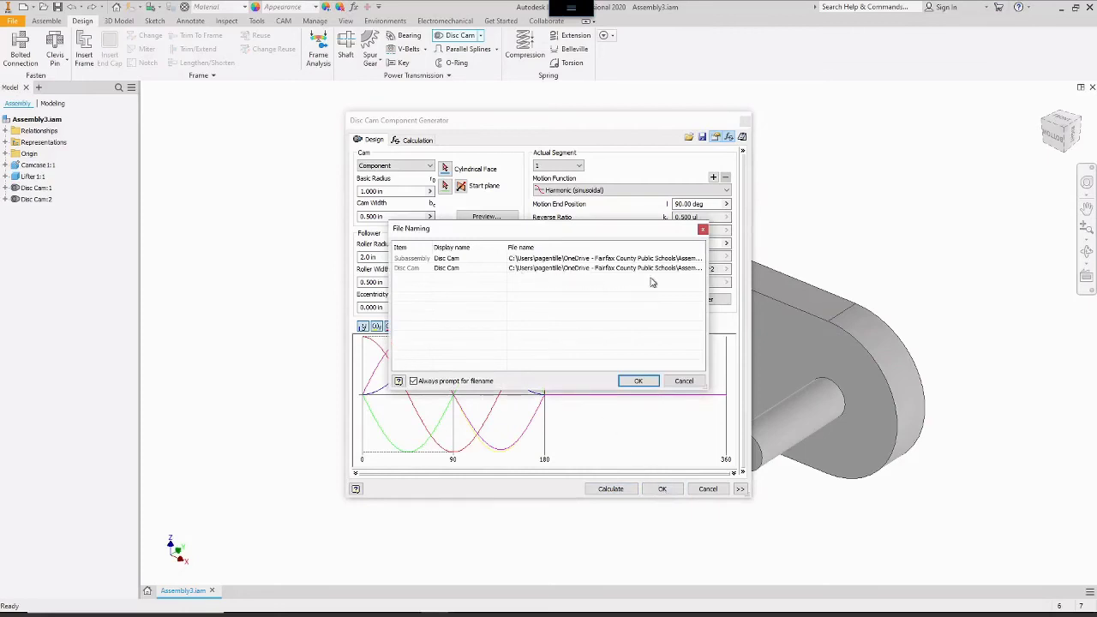
click(640, 383)
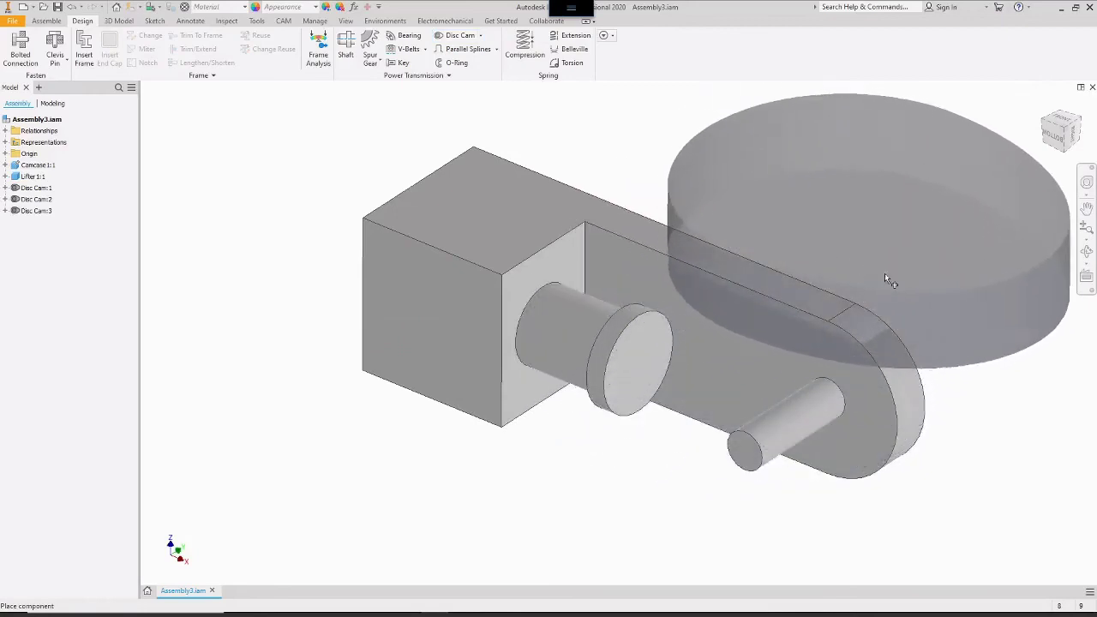
click(790, 236)
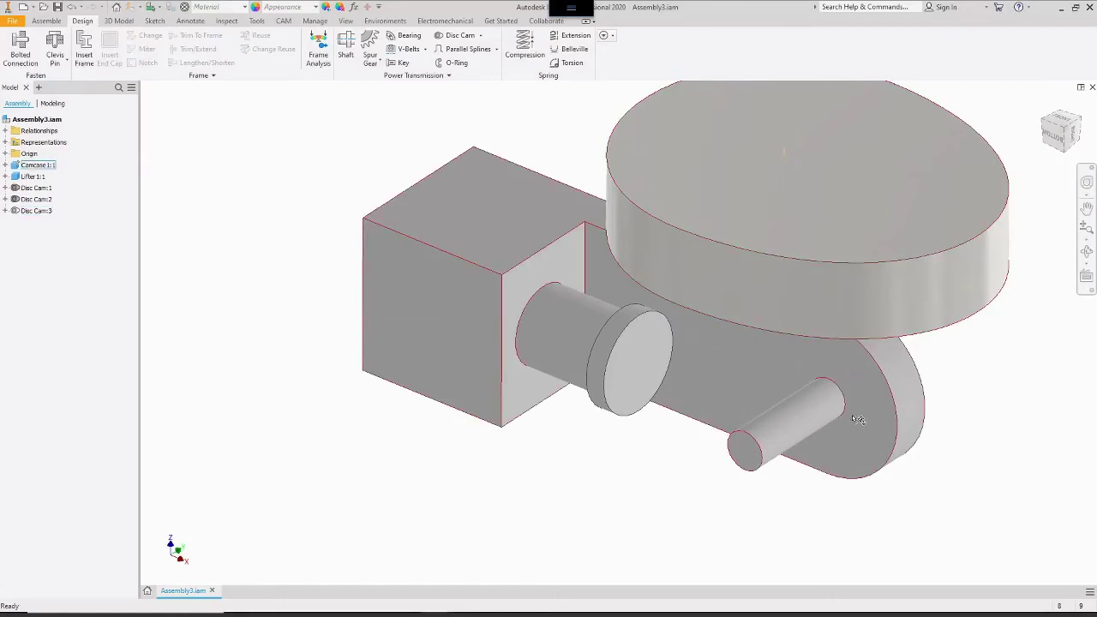
- Edit the disc cam part in place within its subassembly and create a new sketch on its flat upper face
double_click(842, 197)
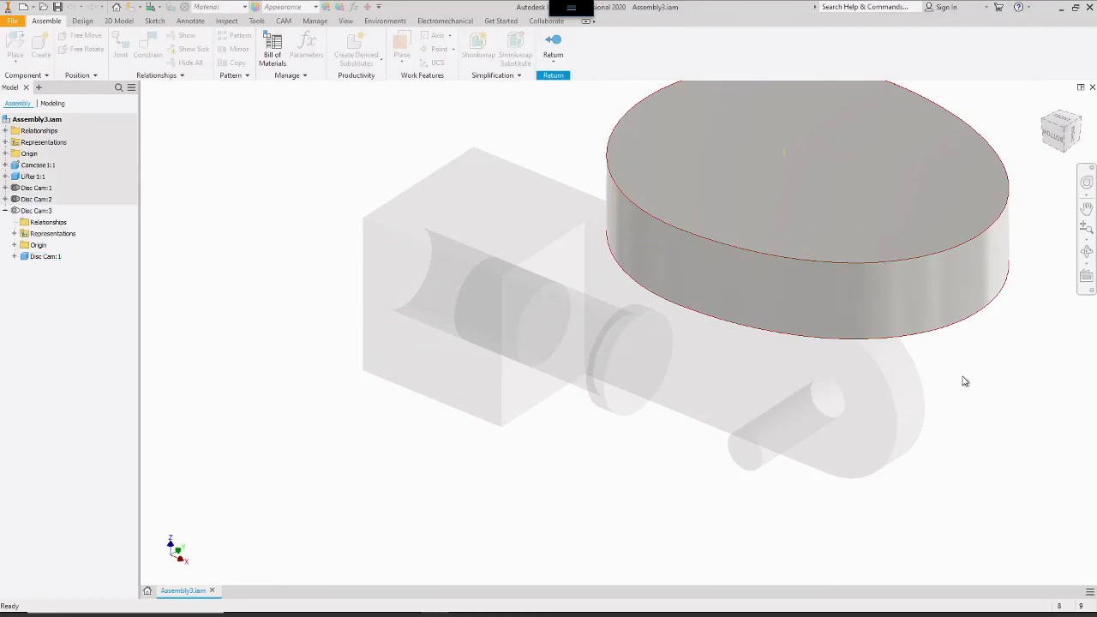
click(845, 164)
right_click(845, 164)
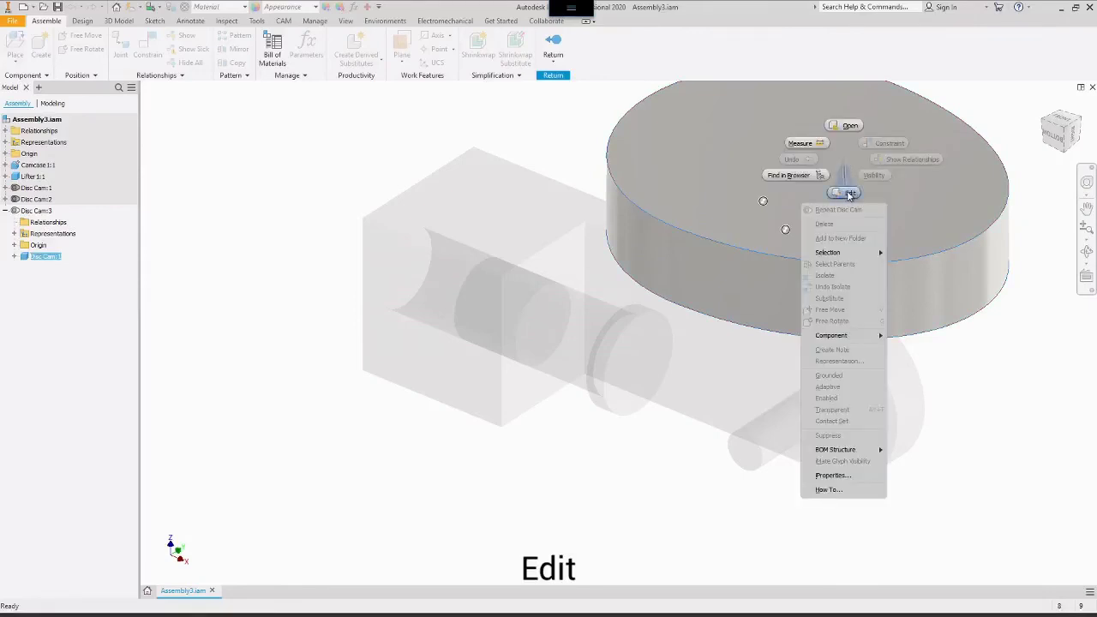
click(846, 194)
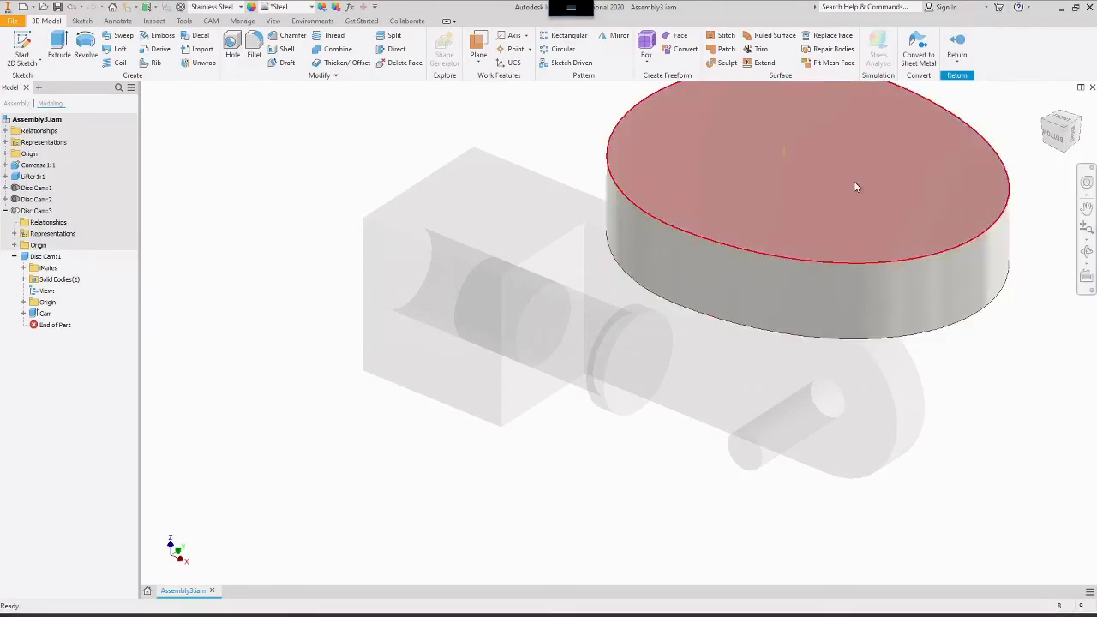
right_click(855, 187)
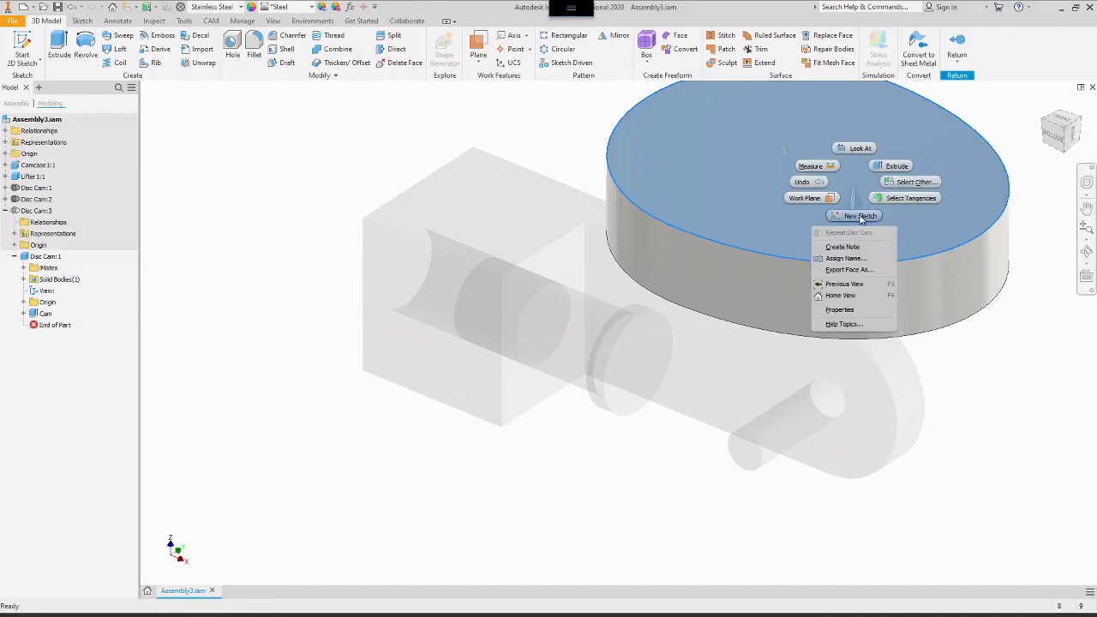
click(861, 217)
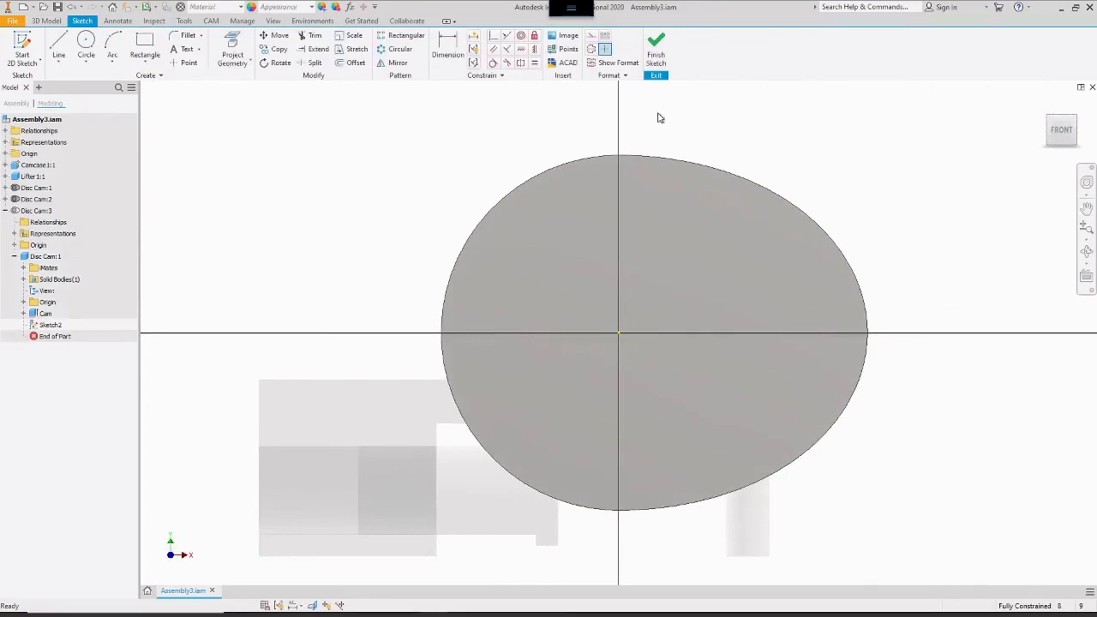
- Sketch a circle about 0.476 in in diameter centred on the cam's origin
click(87, 41)
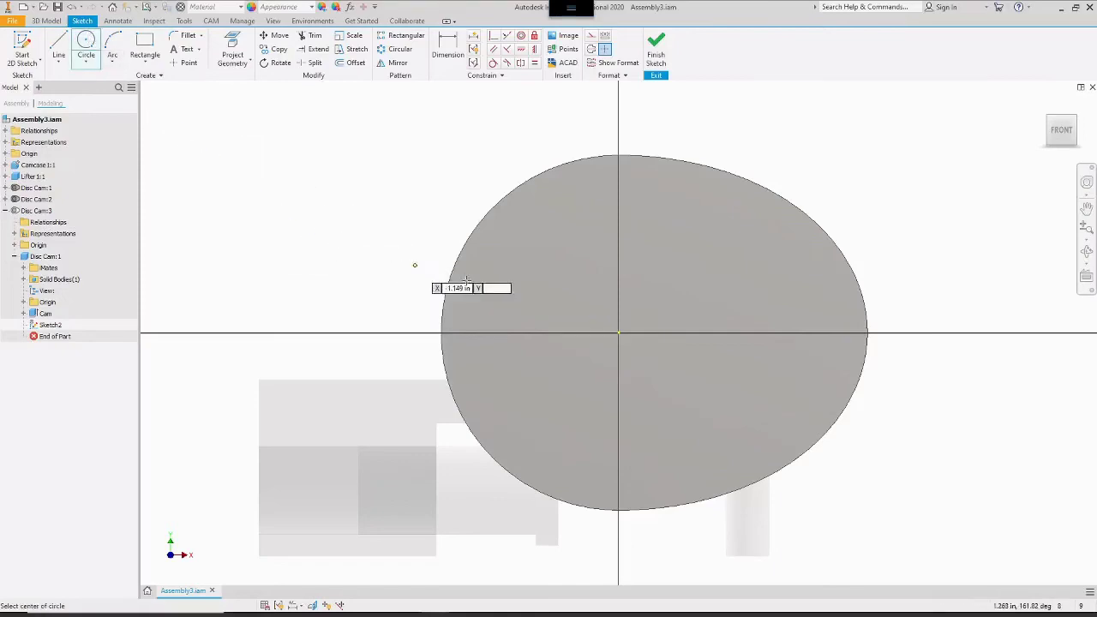
click(619, 332)
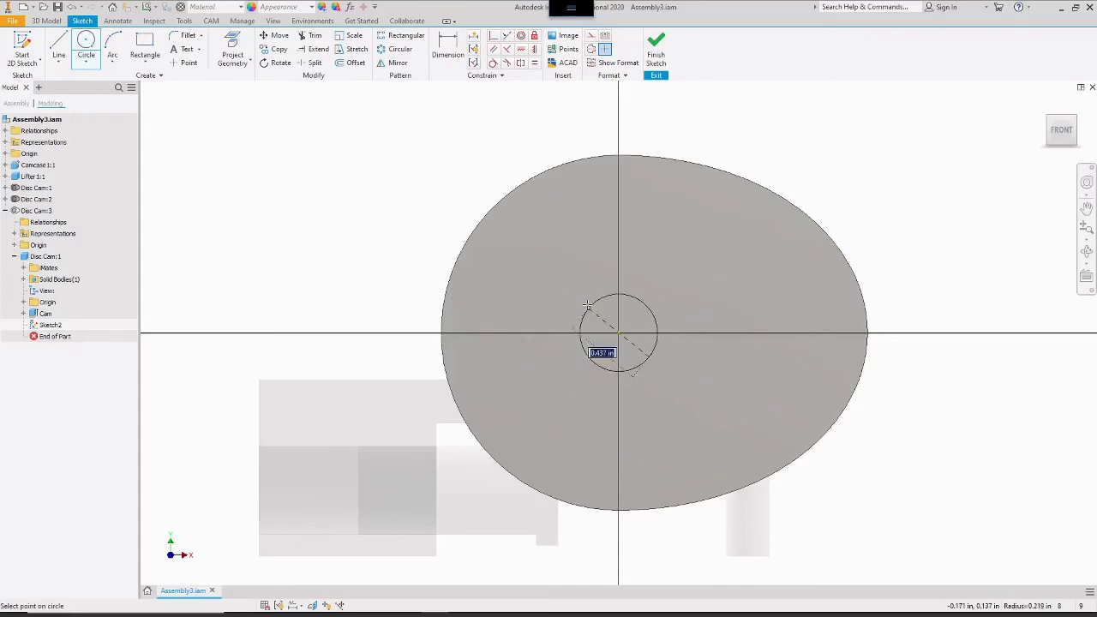
click(588, 305)
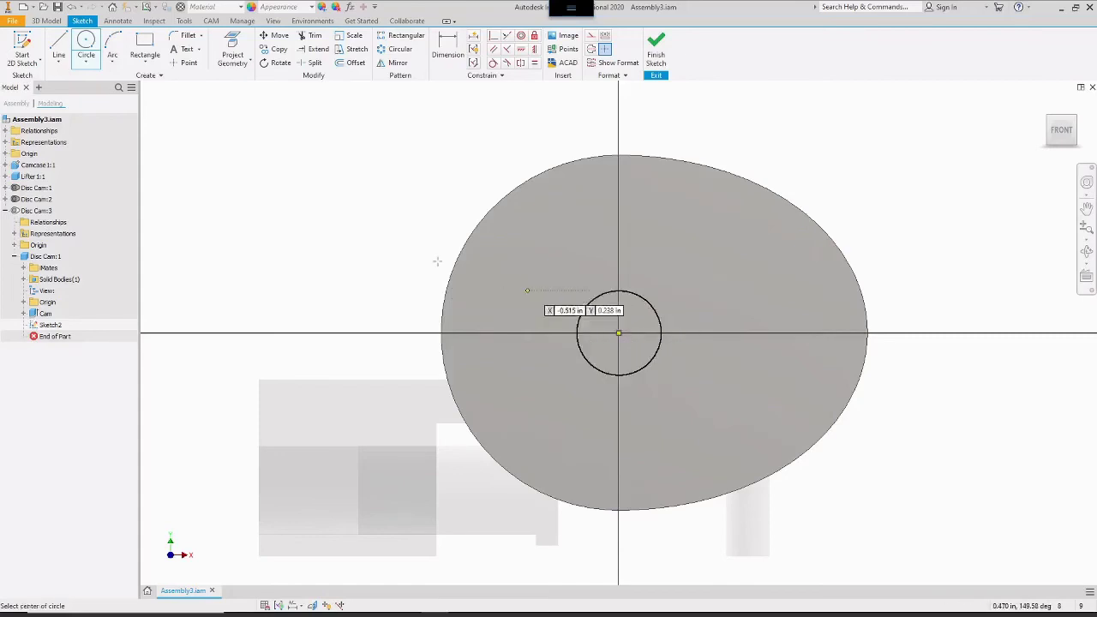
right_click(322, 221)
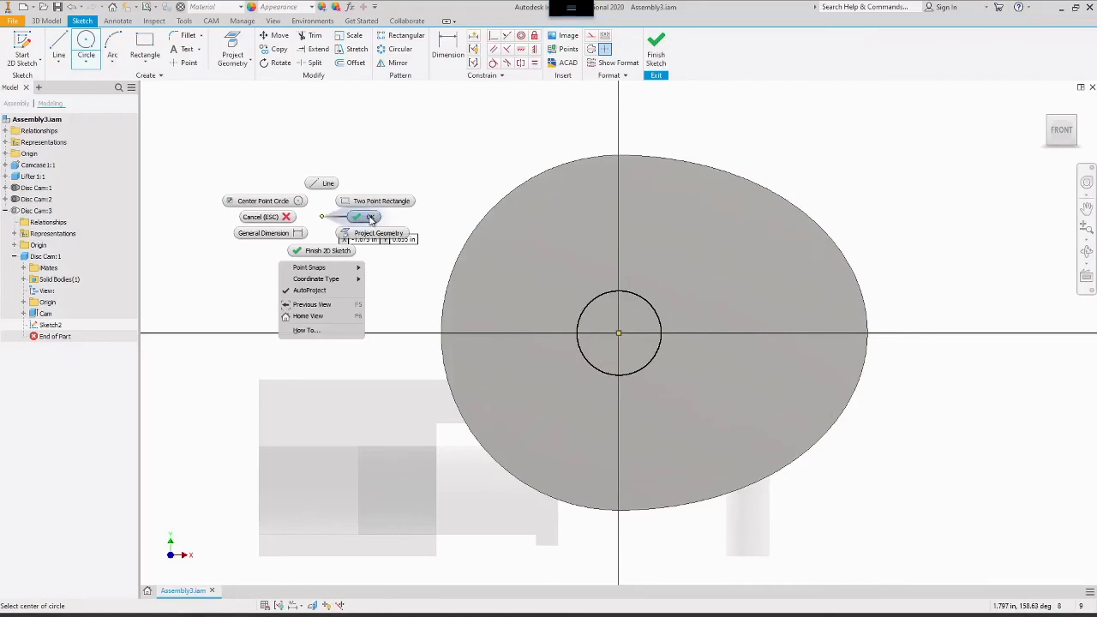
click(367, 219)
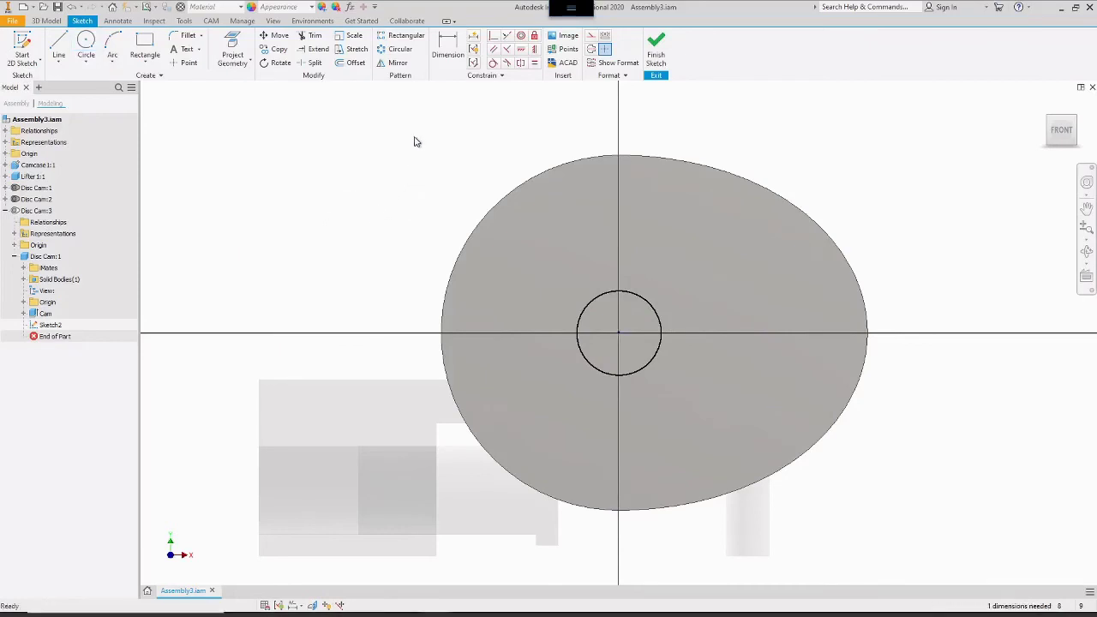
- Dimension the centre circle's diameter as 0.25 in
click(447, 49)
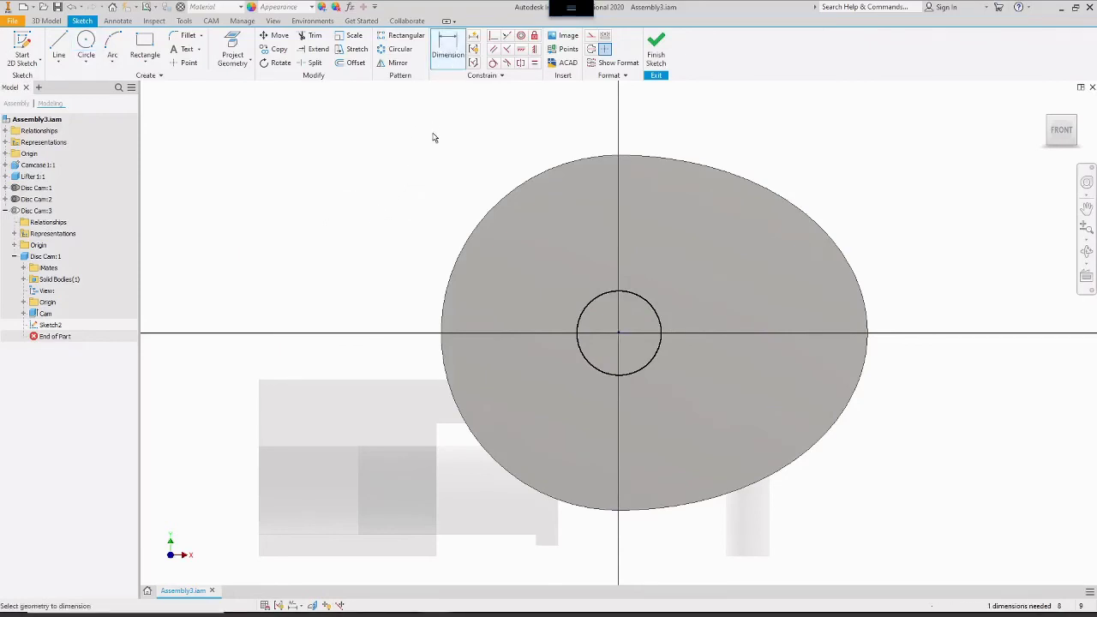
click(581, 310)
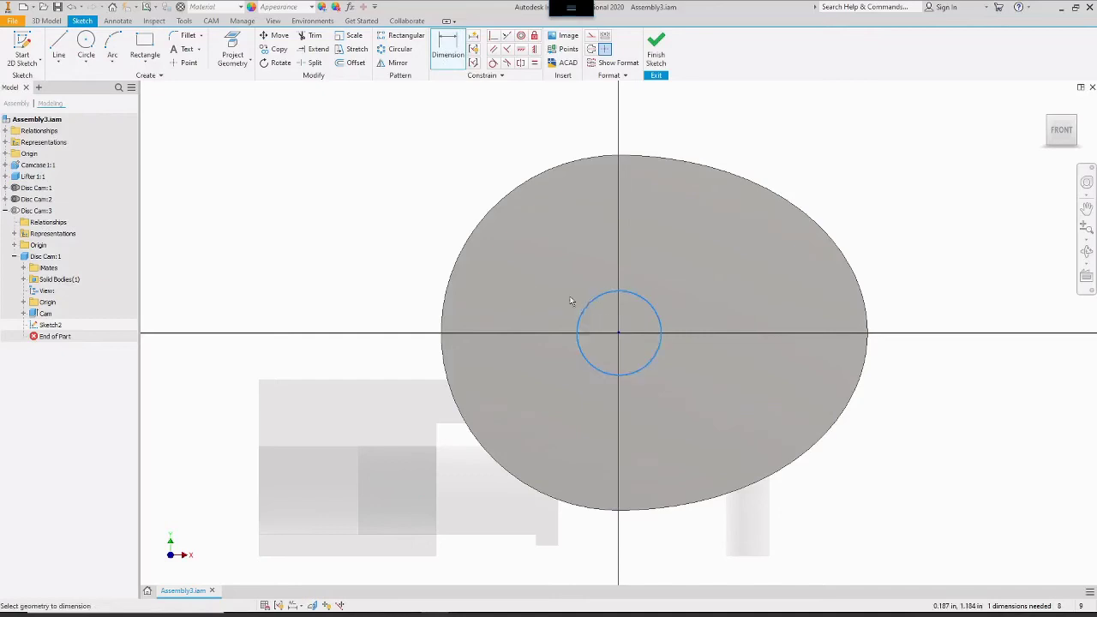
click(347, 197)
text(.25)
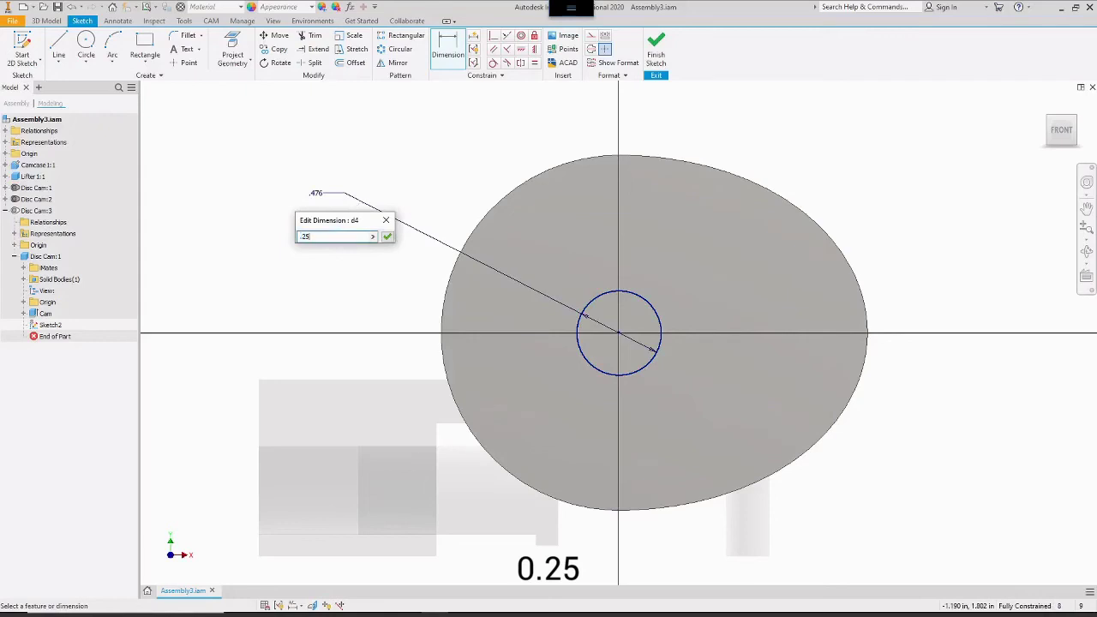
click(388, 238)
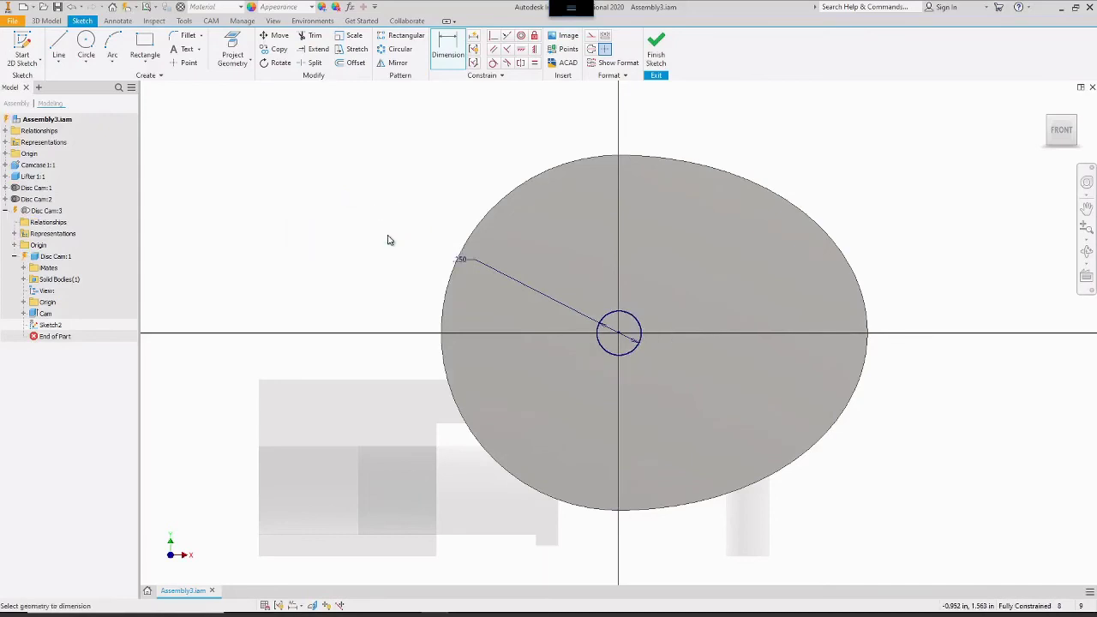
right_click(324, 182)
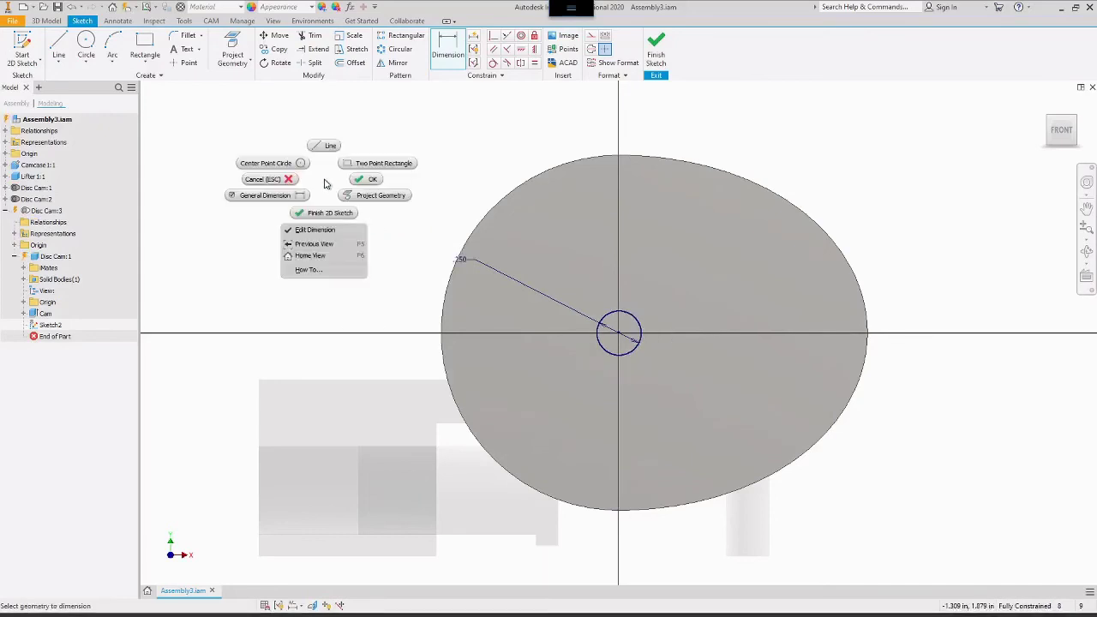
click(359, 182)
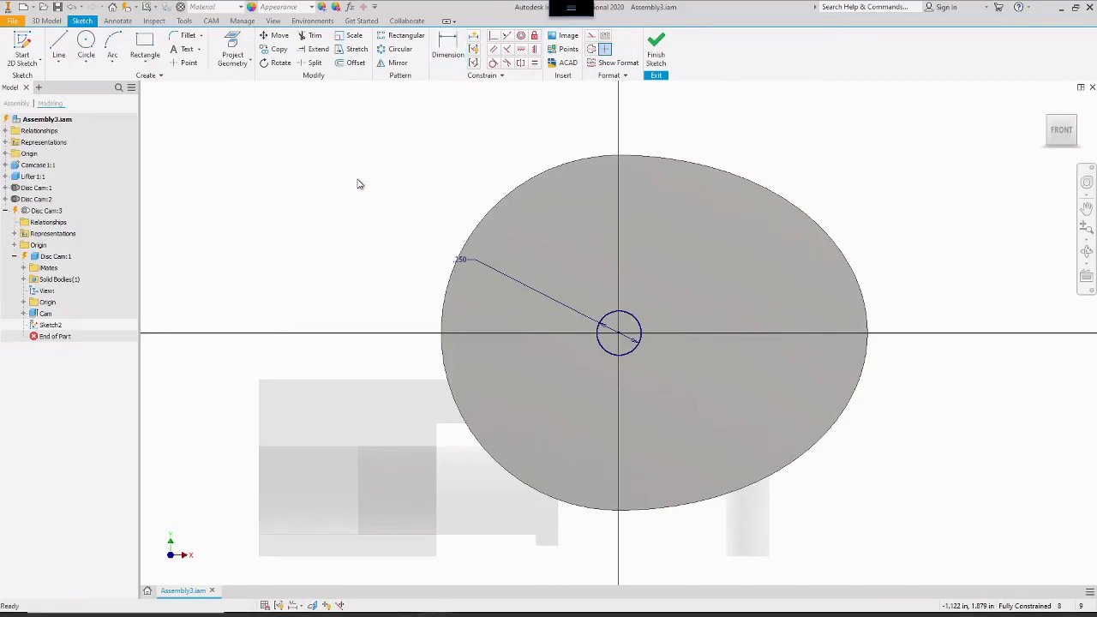
- Sketch a rectangle about 0.137 in wide and 0.099 in high overlapping the right side of the centre circle
scroll(360, 184, down, 3)
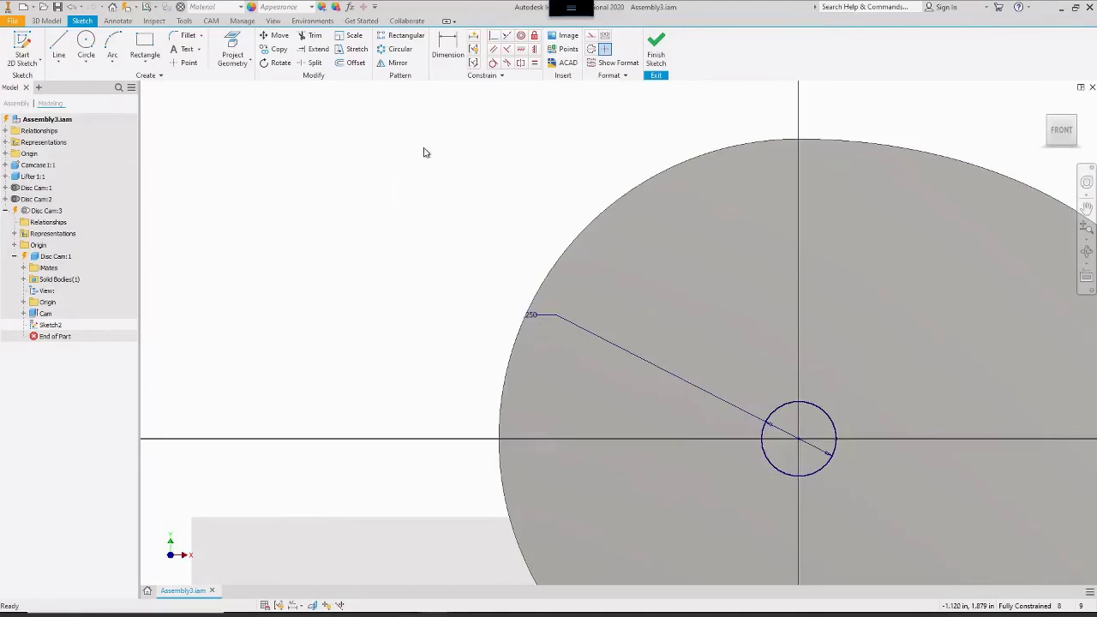
click(1087, 211)
drag(900, 128, 693, 91)
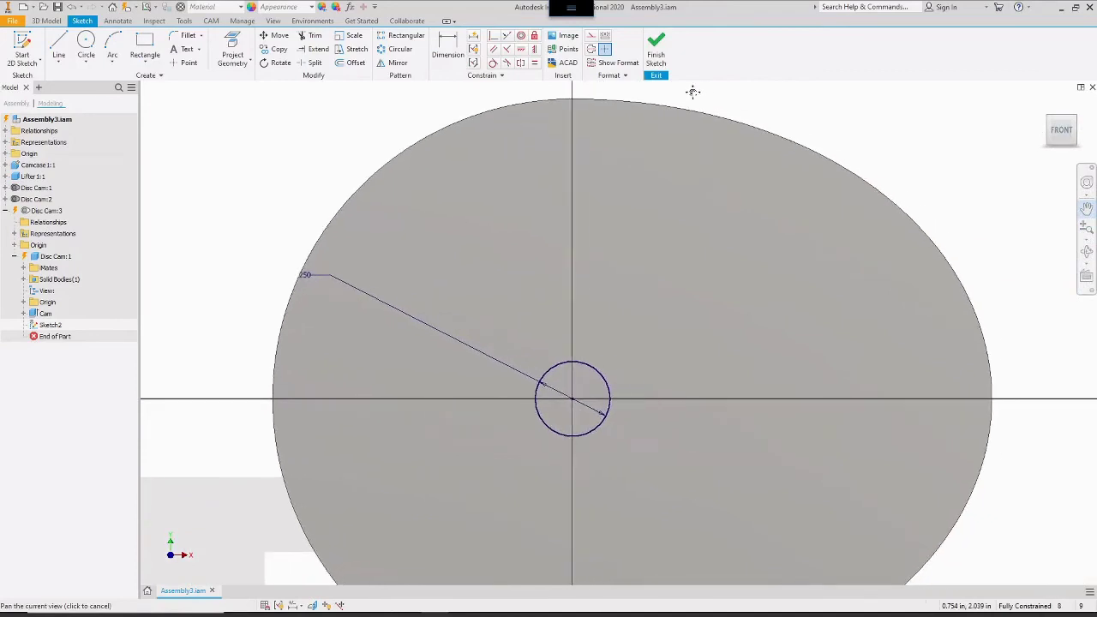
right_click(890, 122)
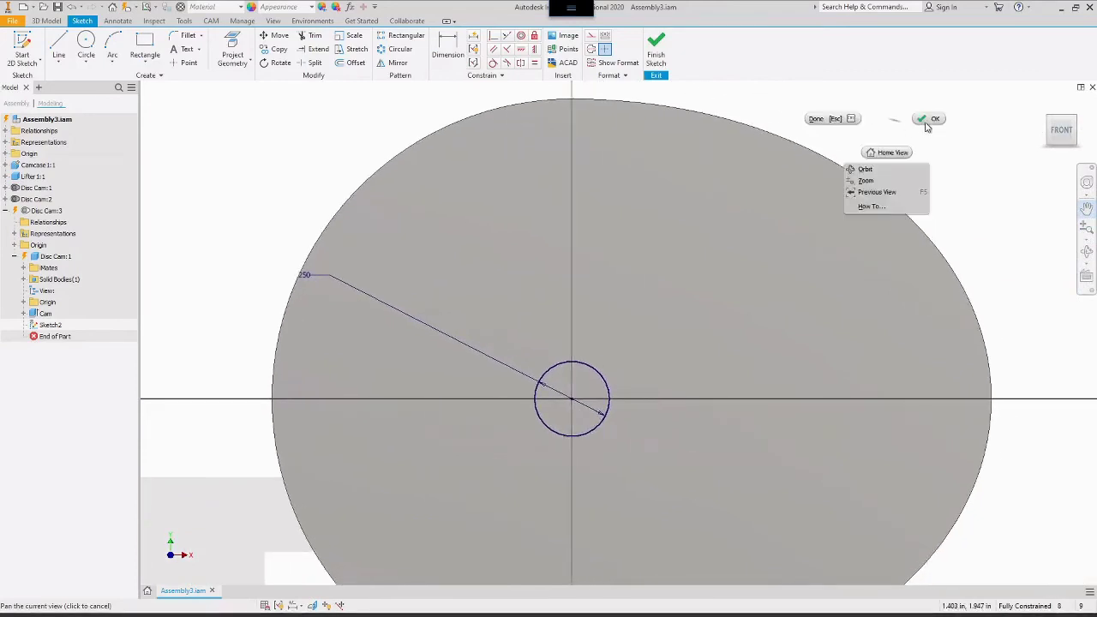
click(926, 121)
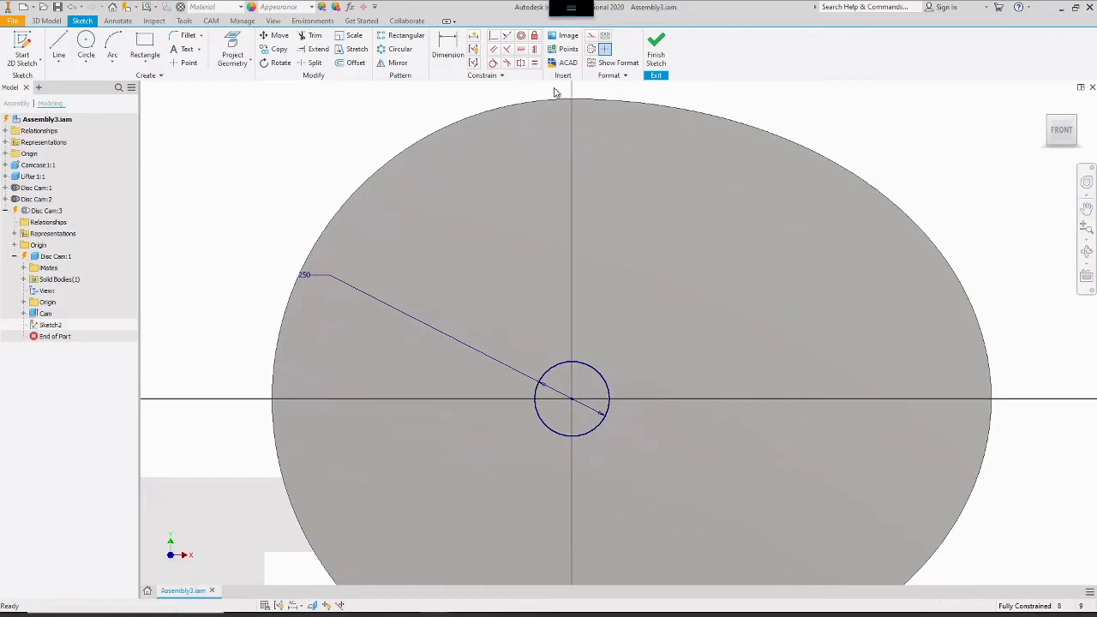
click(143, 44)
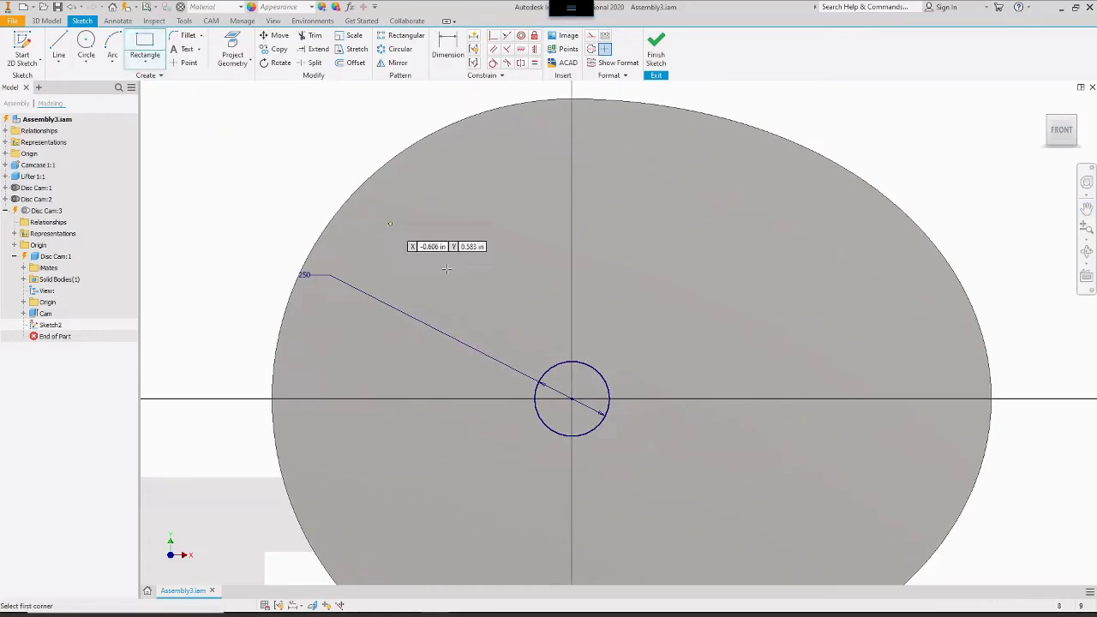
click(592, 384)
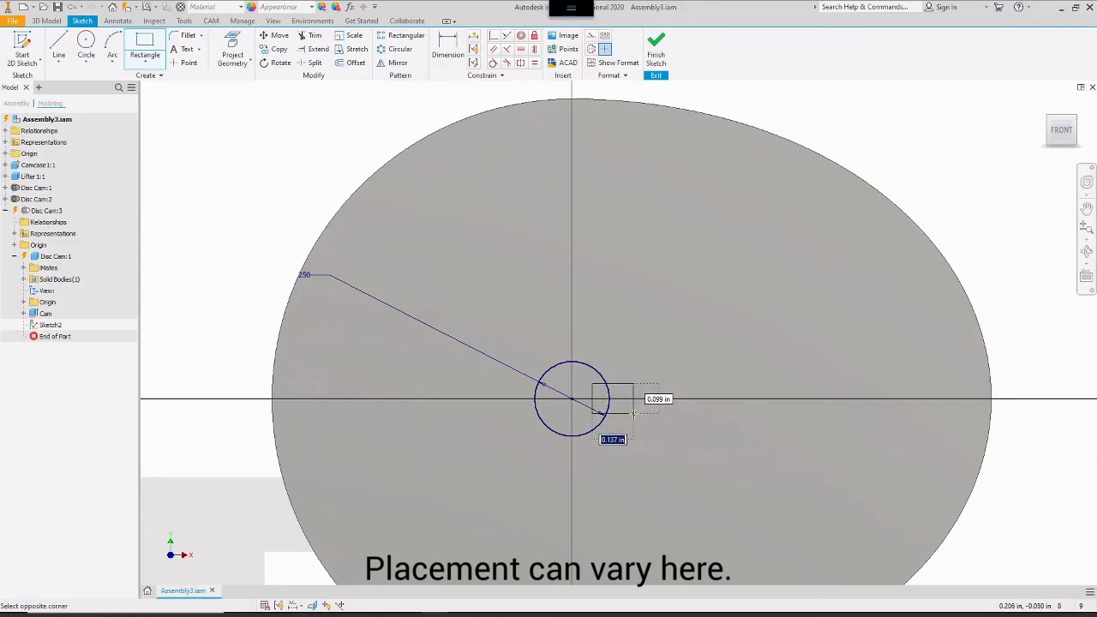
click(634, 414)
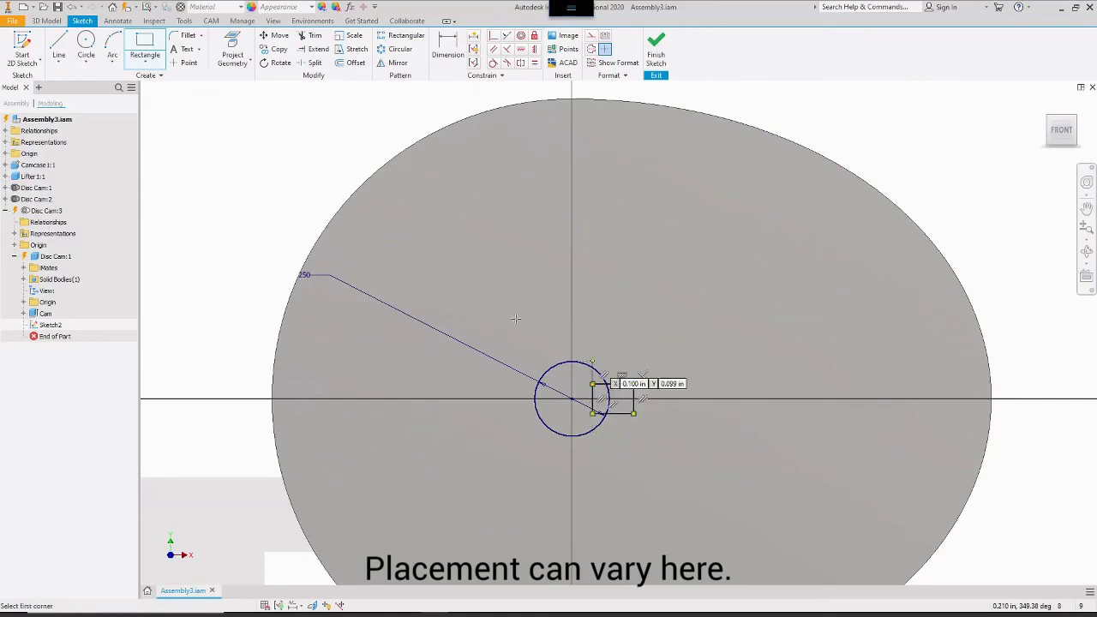
right_click(254, 151)
click(290, 146)
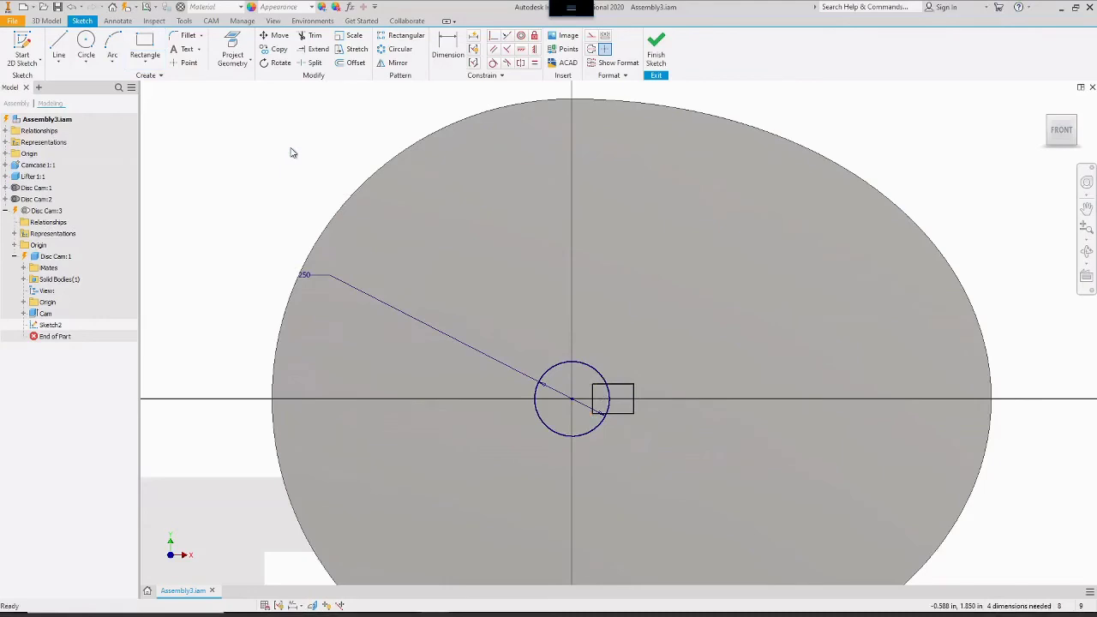
- Dimension the distance from the circle's centre to the rectangle's right edge as 0.188 in
click(442, 67)
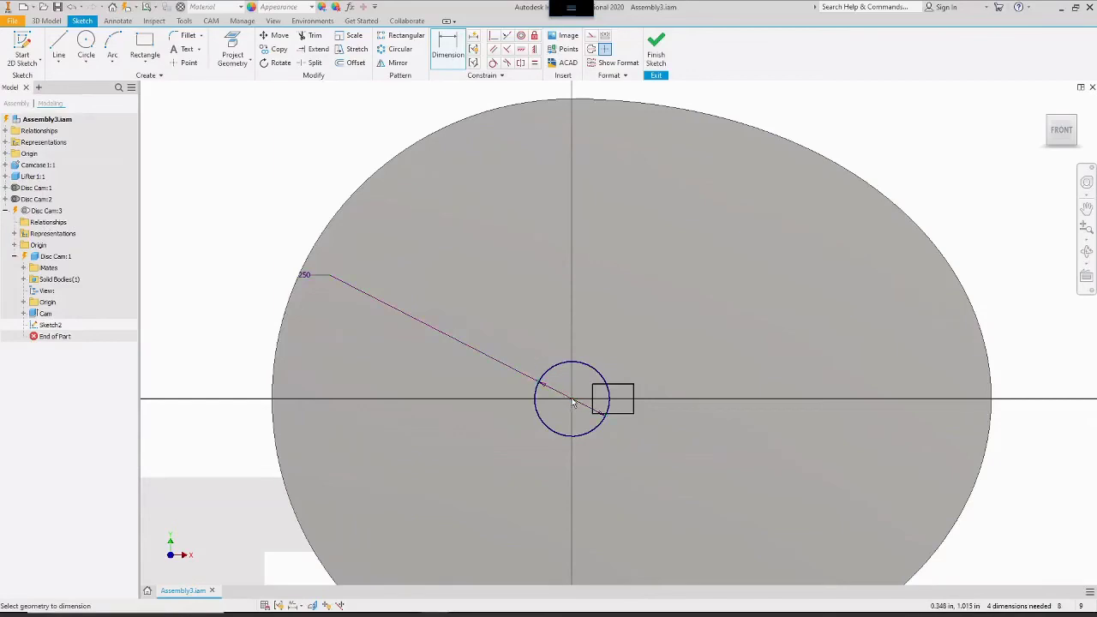
click(636, 400)
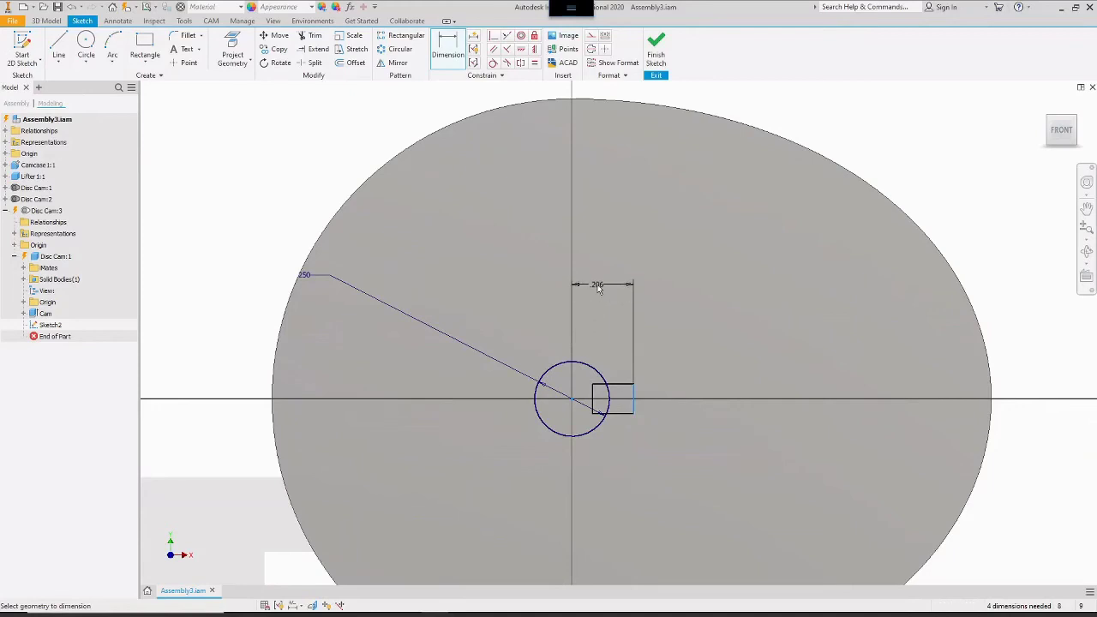
click(598, 289)
text(.188)
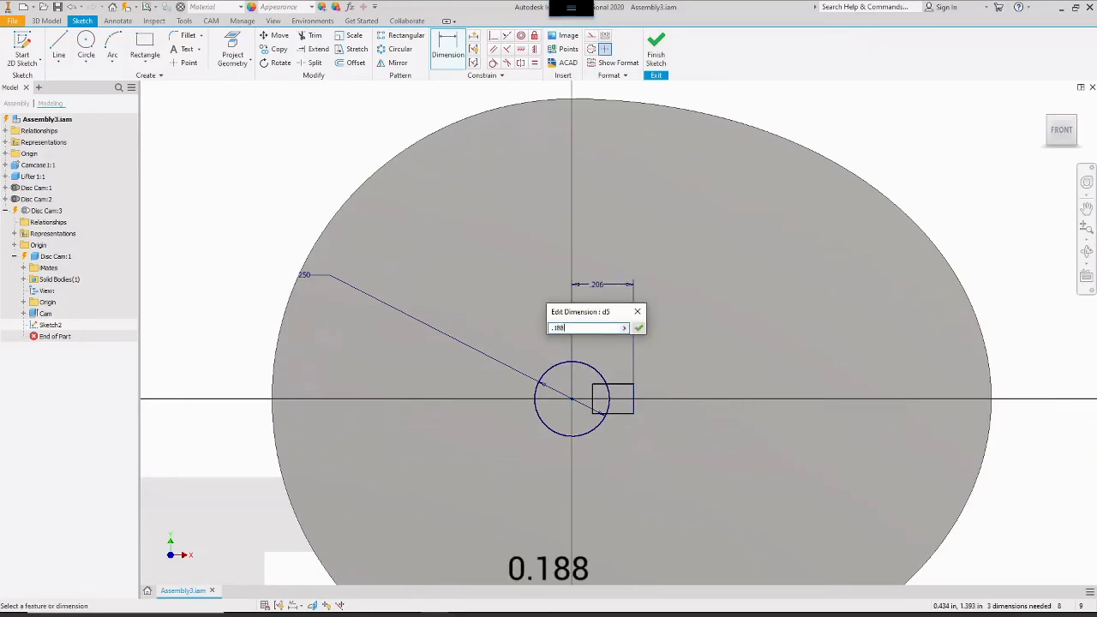
click(639, 330)
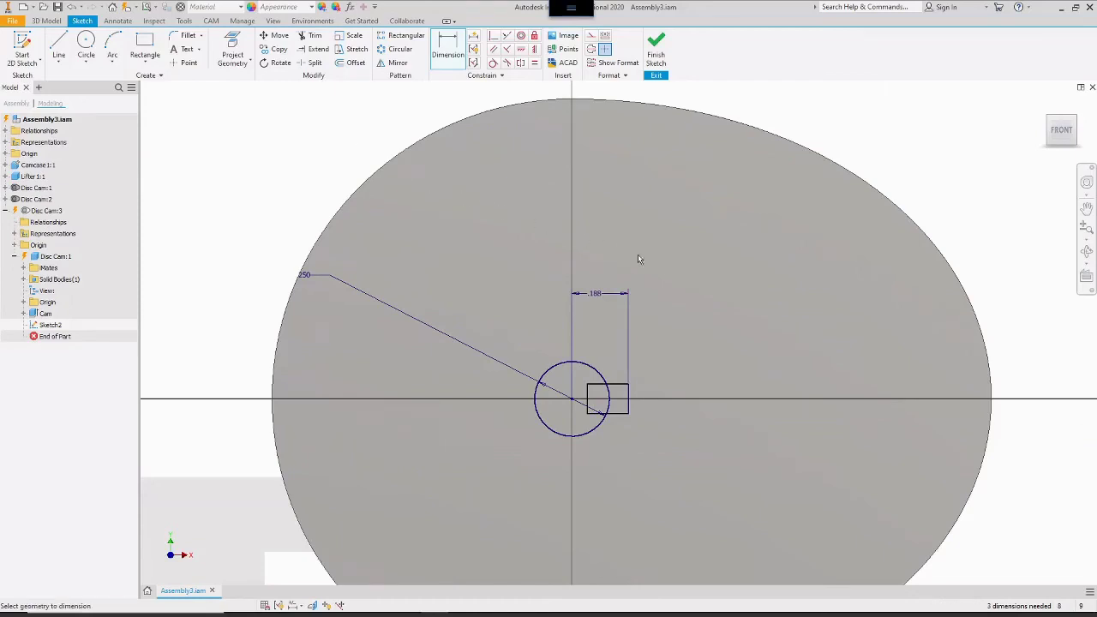
- Dimension the height of the rectangle's right edge as 0.15 in
click(629, 395)
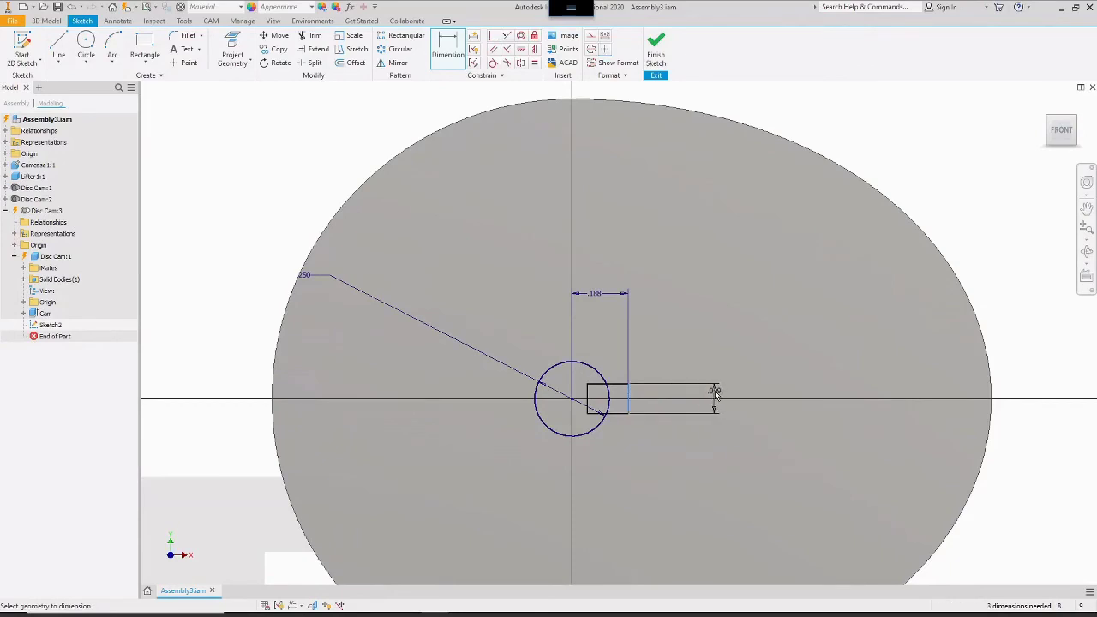
click(716, 393)
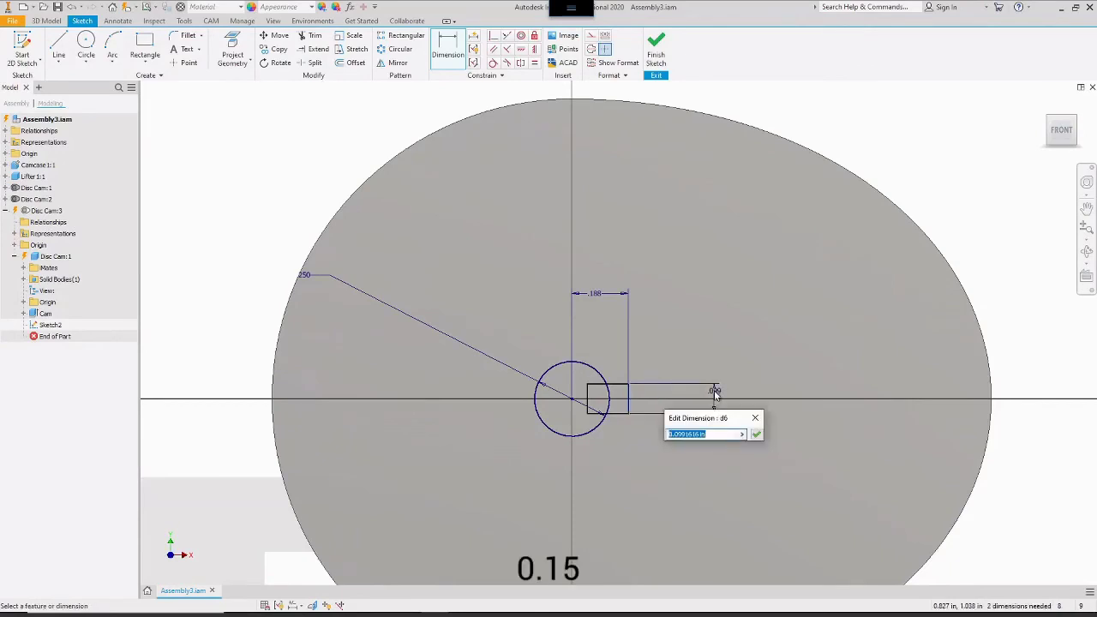
text(.15)
click(757, 435)
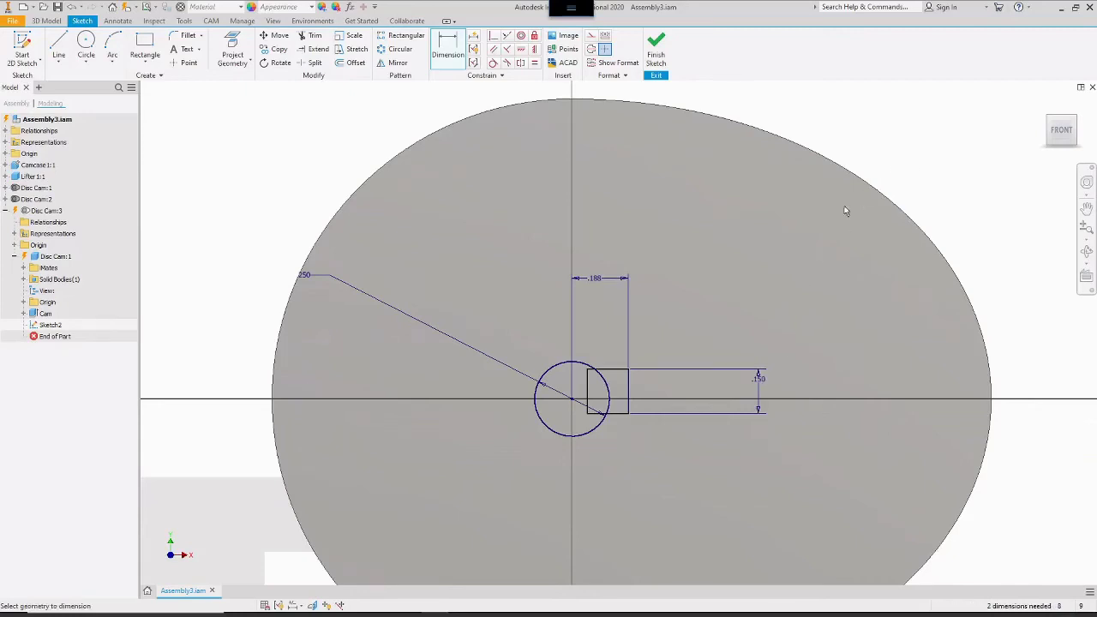
- Dimension the vertical distance from the circle's centre to the rectangle's top edge as 0.075 in
click(615, 375)
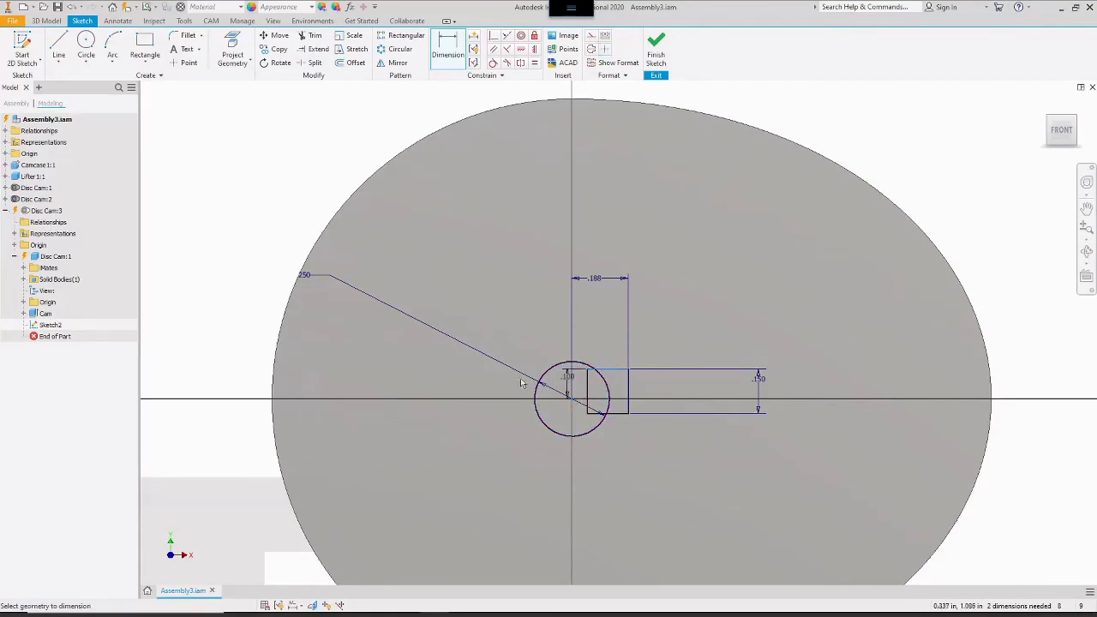
click(474, 386)
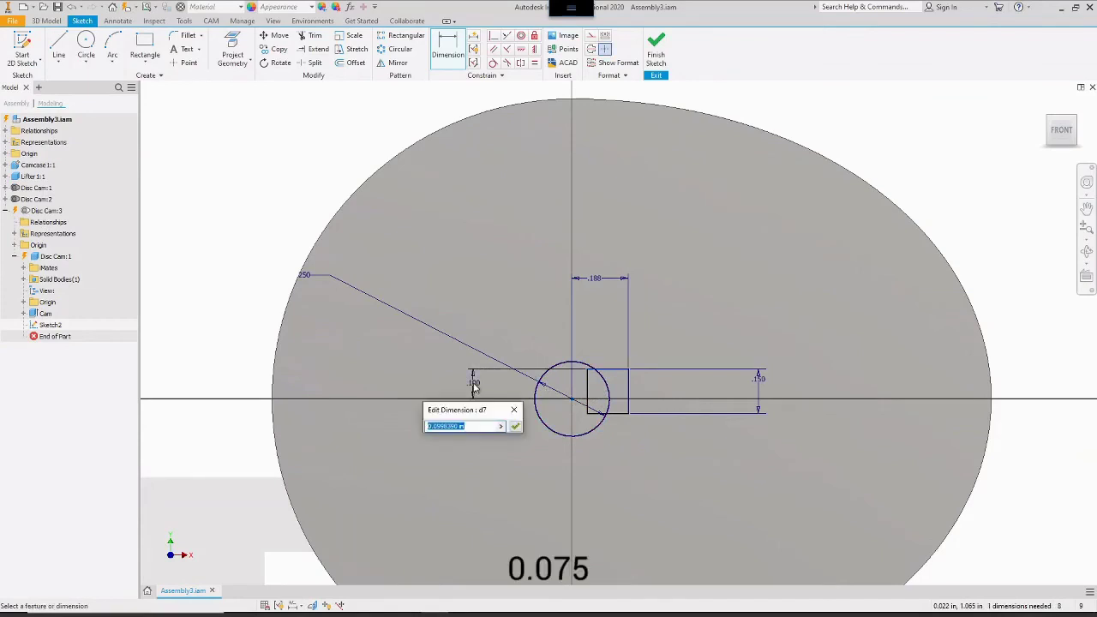
text(.075)
click(516, 428)
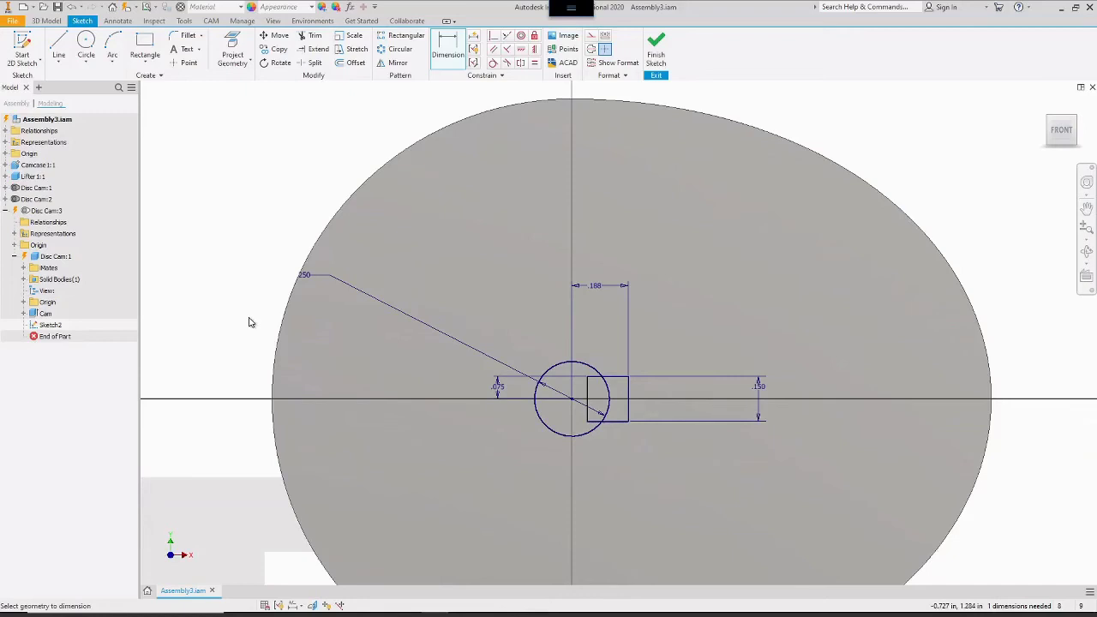
right_click(218, 175)
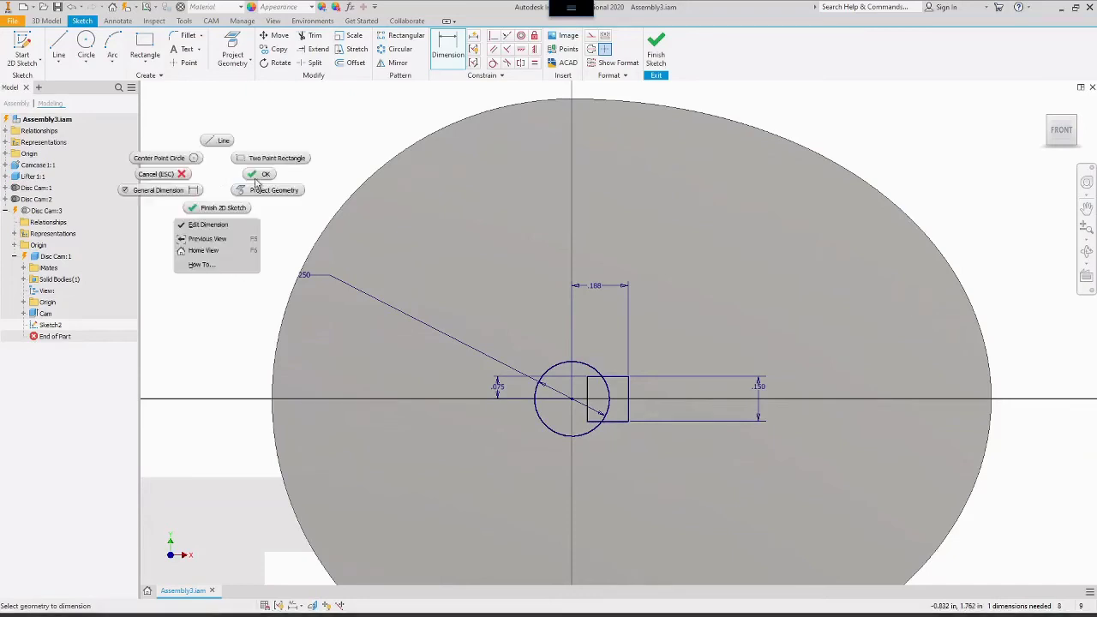
click(267, 176)
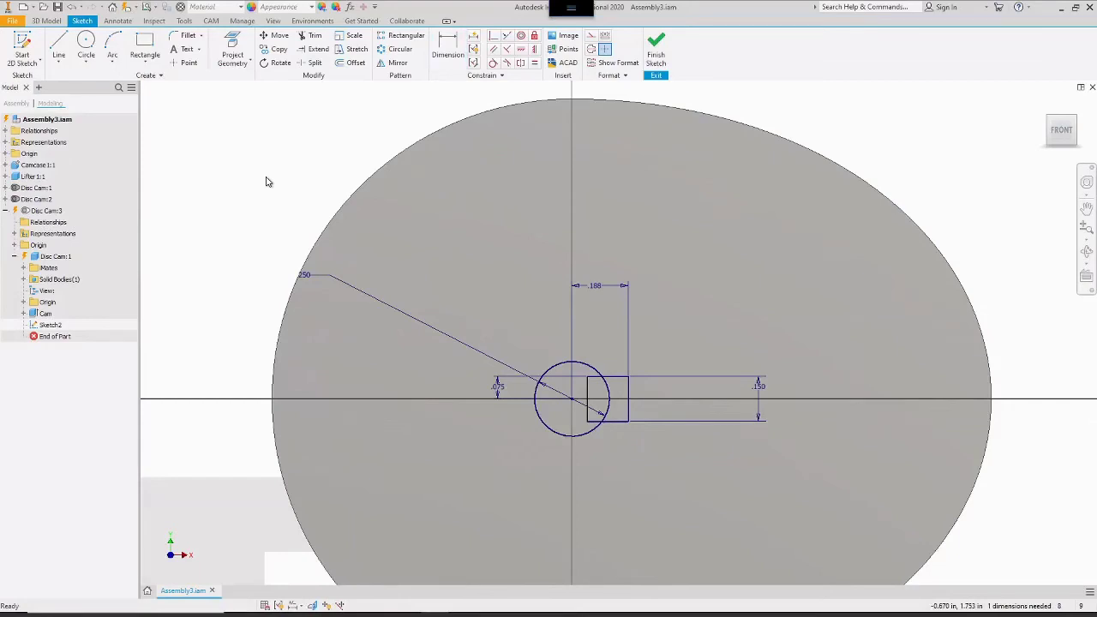
- Trim the rectangle's portions inside the circle and the arc inside the rectangle to form one keyed bore outline, and finish the sketch
click(311, 36)
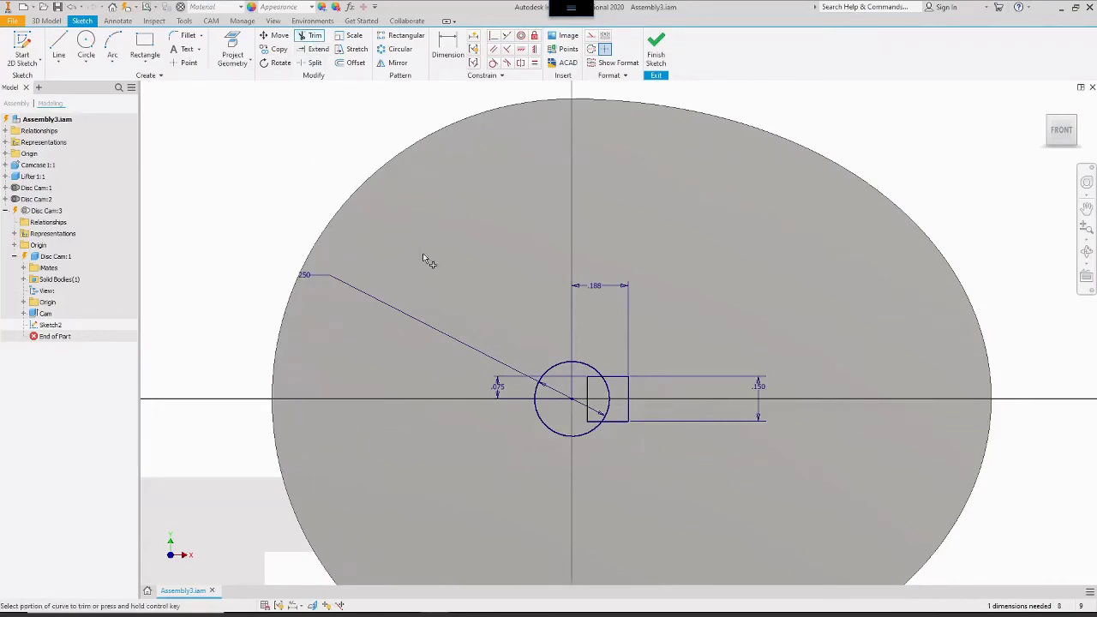
click(589, 394)
click(592, 378)
click(594, 424)
click(609, 415)
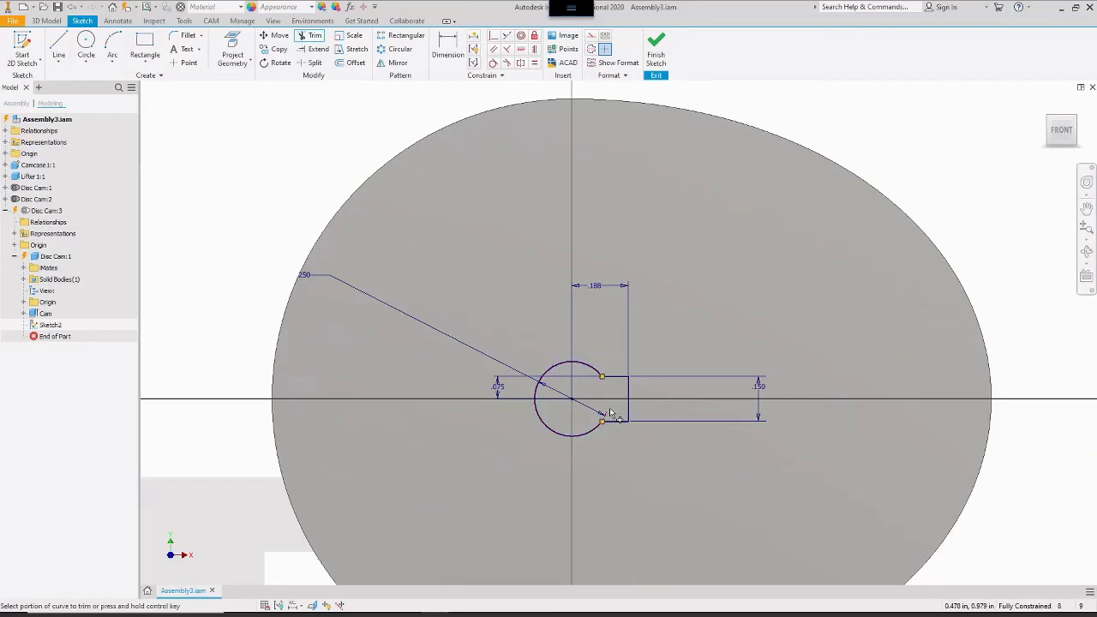
right_click(230, 173)
click(268, 174)
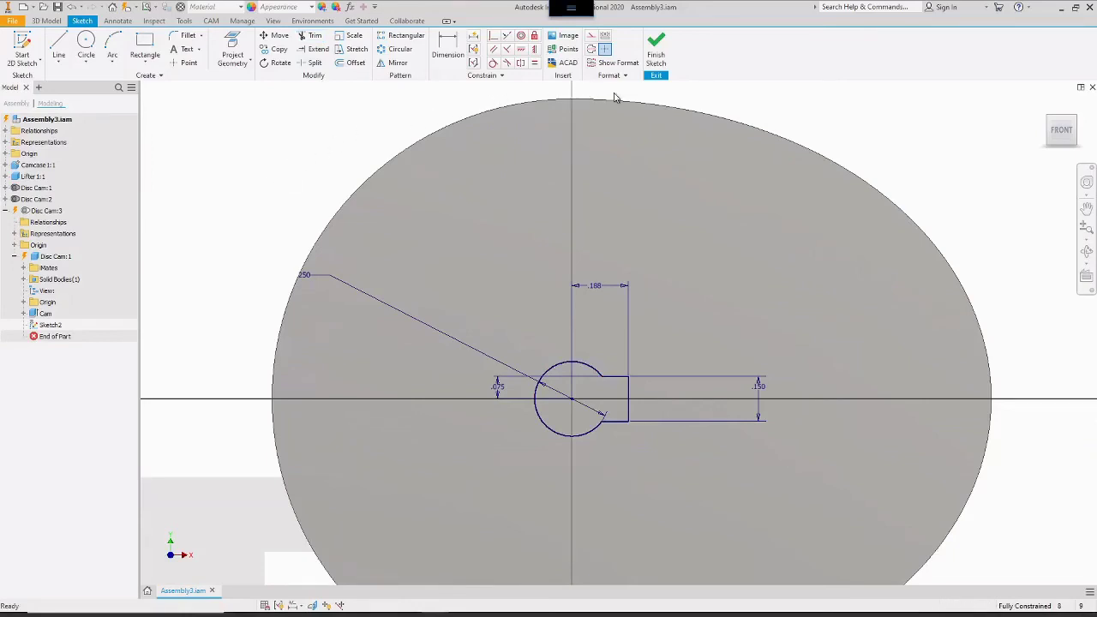
click(657, 45)
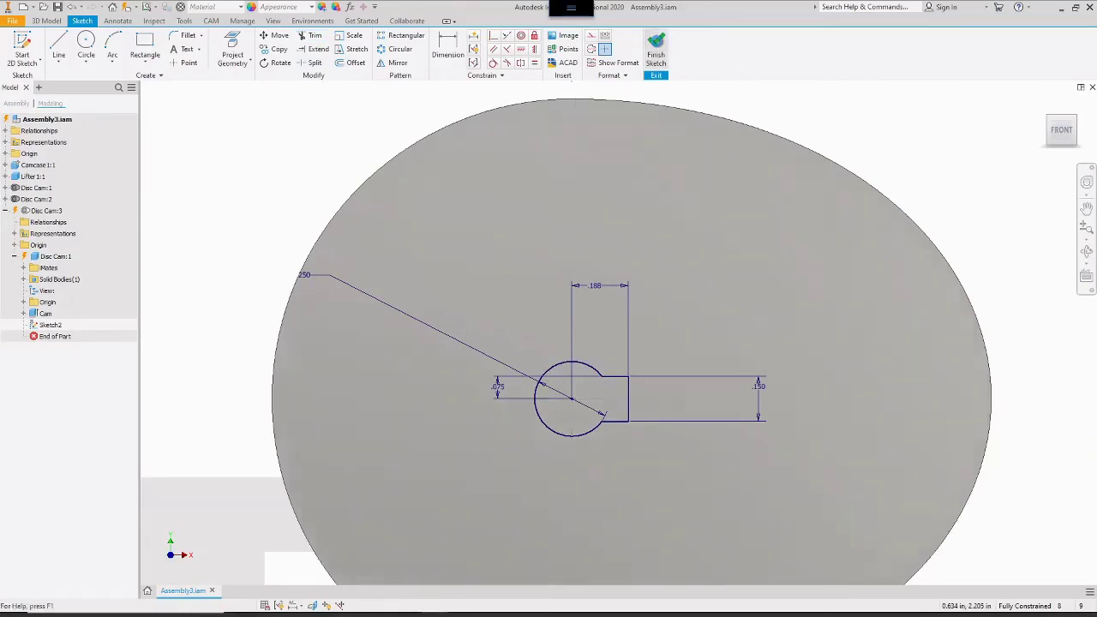